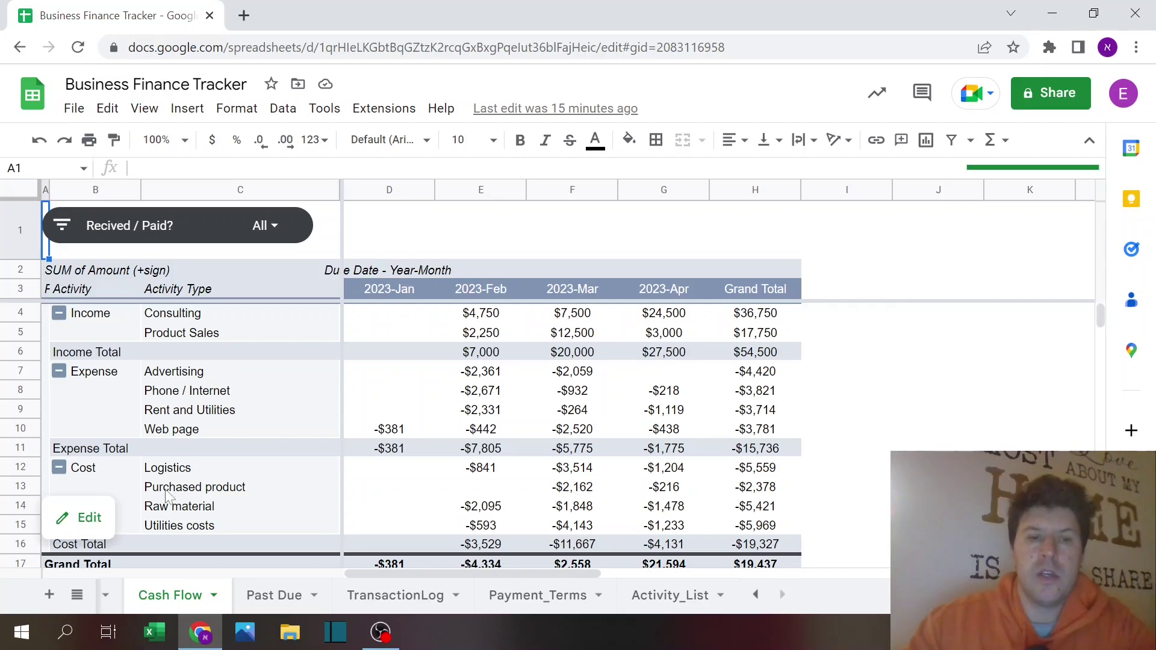
Step: Look through the Balance, Cash Flow, Past Due, TransactionLog and Payment_Terms sheets in turn
{"action": "left_click", "coordinate": [756, 598]}
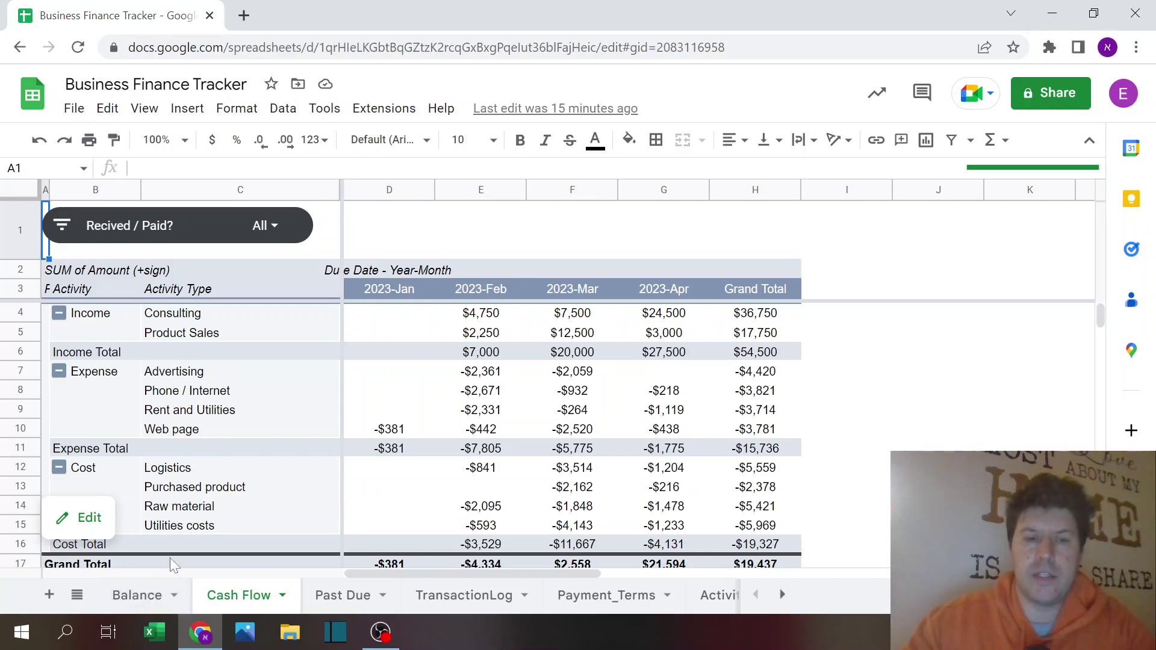
{"action": "left_click", "coordinate": [879, 275]}
{"action": "left_click", "coordinate": [156, 600]}
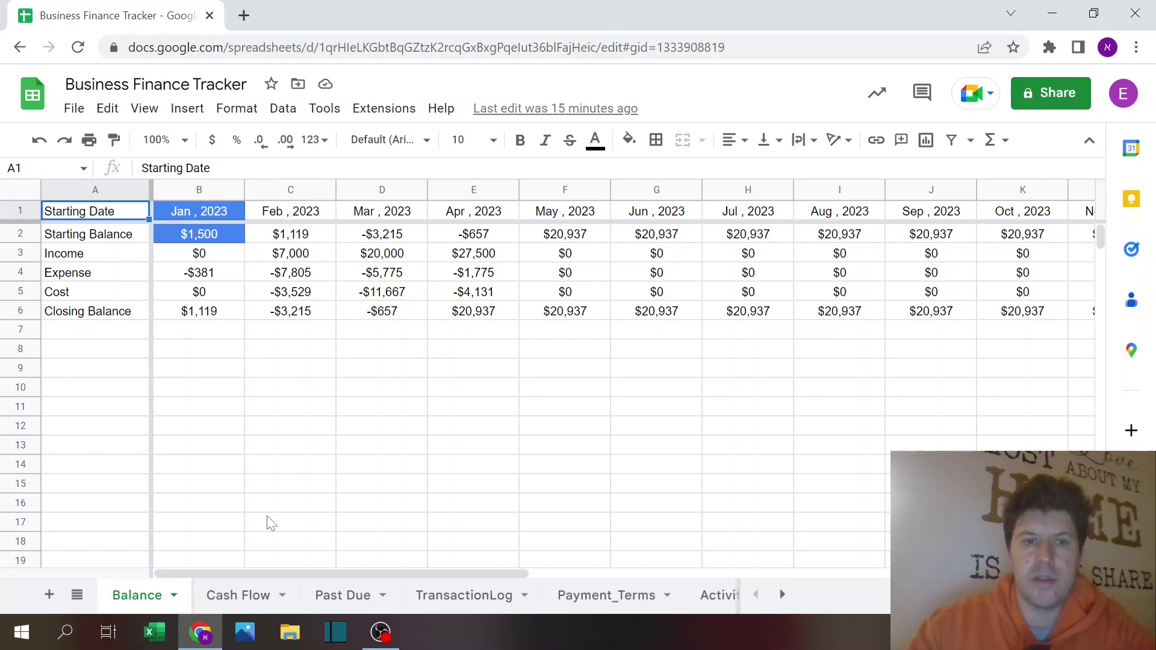
{"action": "left_click", "coordinate": [240, 597]}
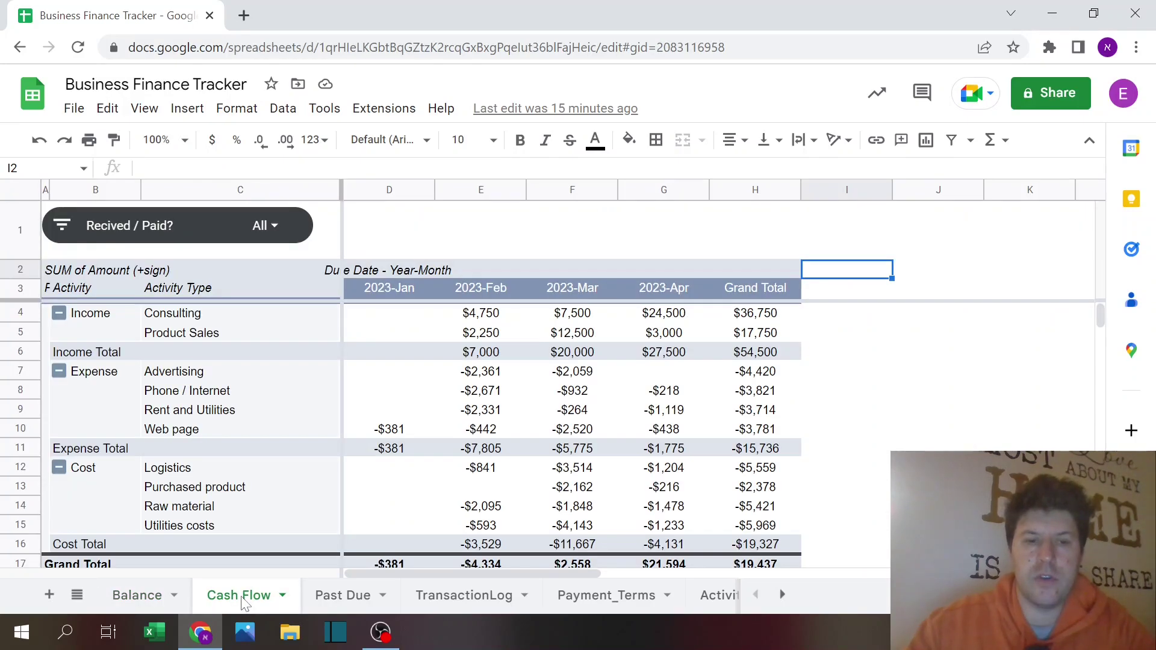
{"action": "mouse_move", "coordinate": [331, 490]}
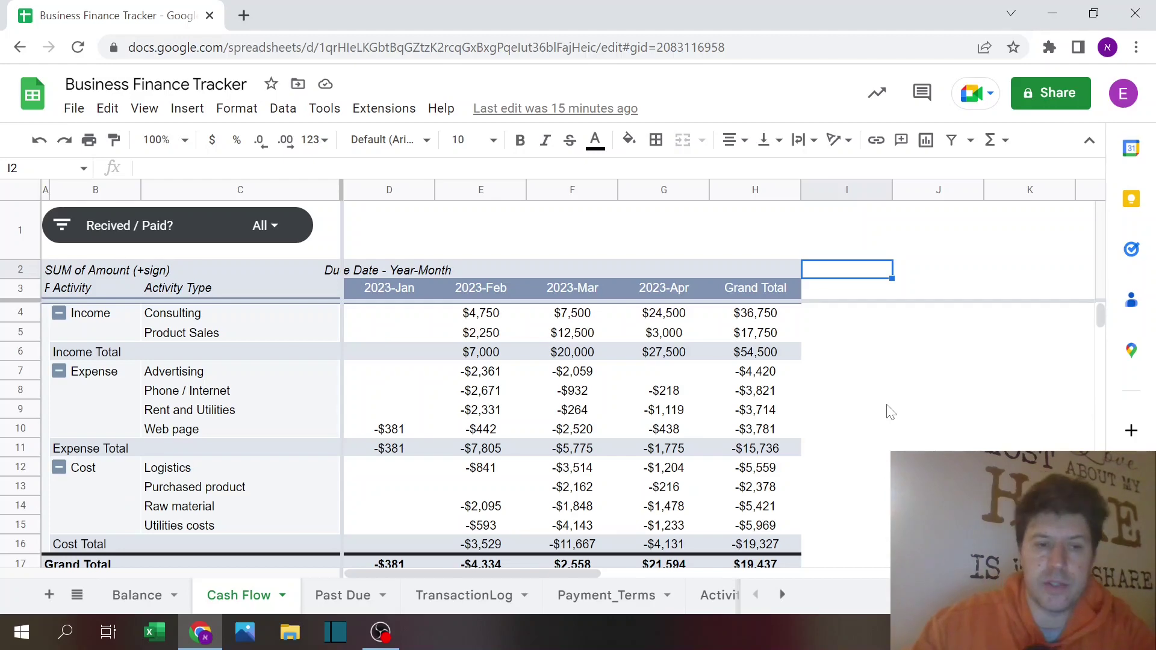
{"action": "left_click", "coordinate": [345, 593]}
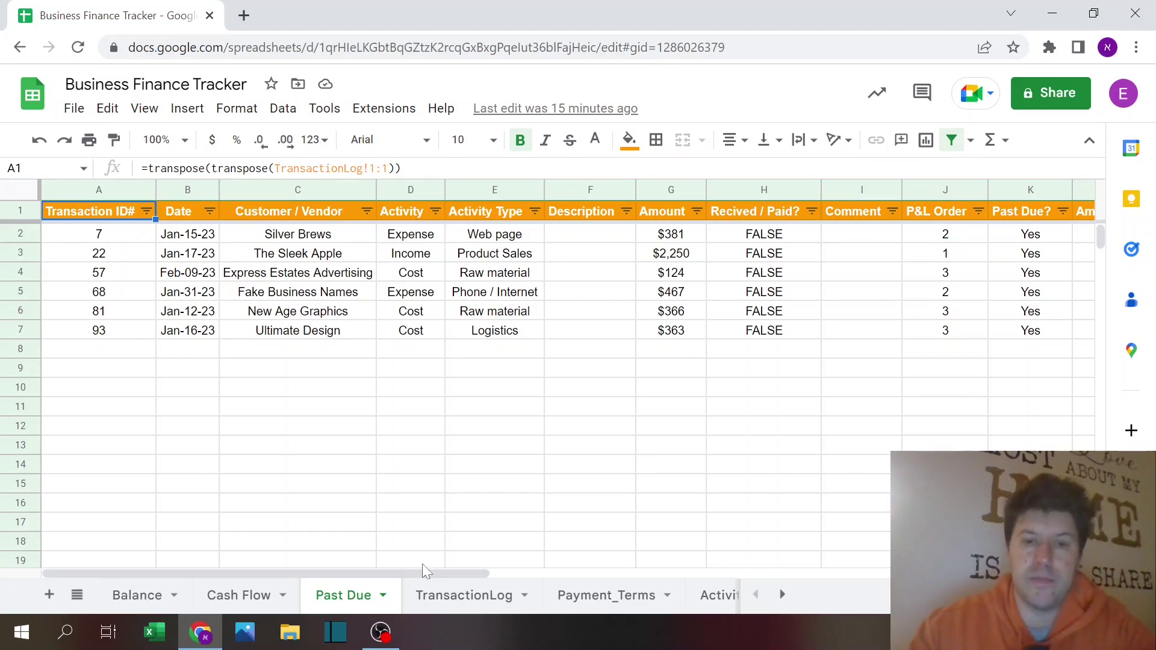
{"action": "left_click", "coordinate": [449, 599]}
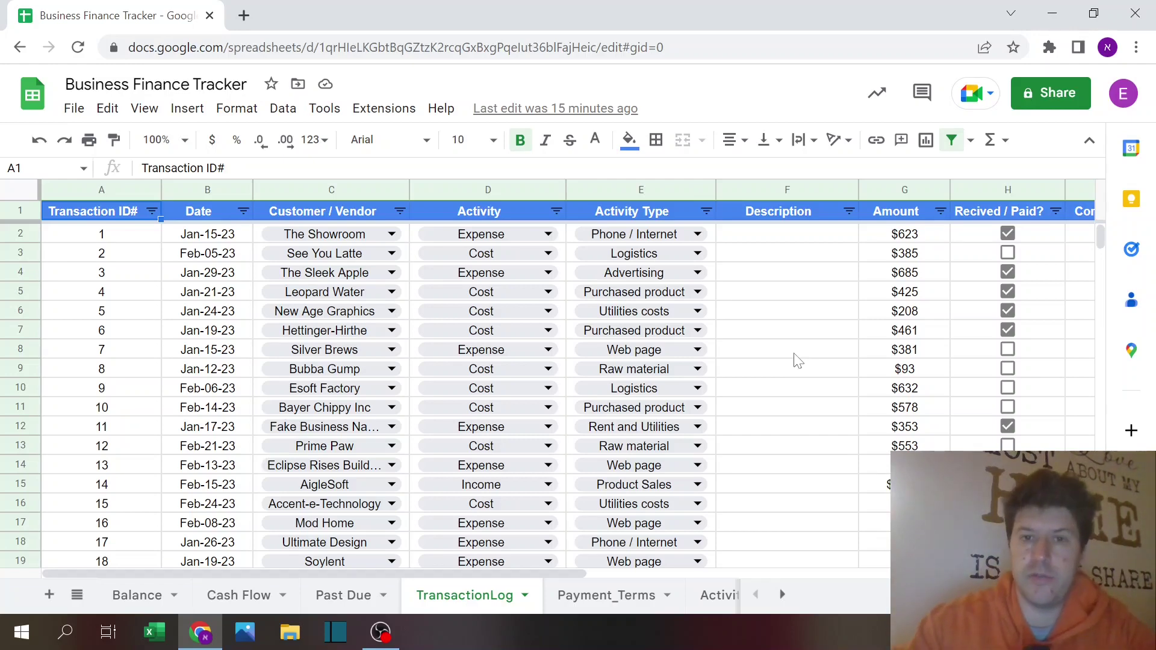
{"action": "left_click", "coordinate": [589, 610]}
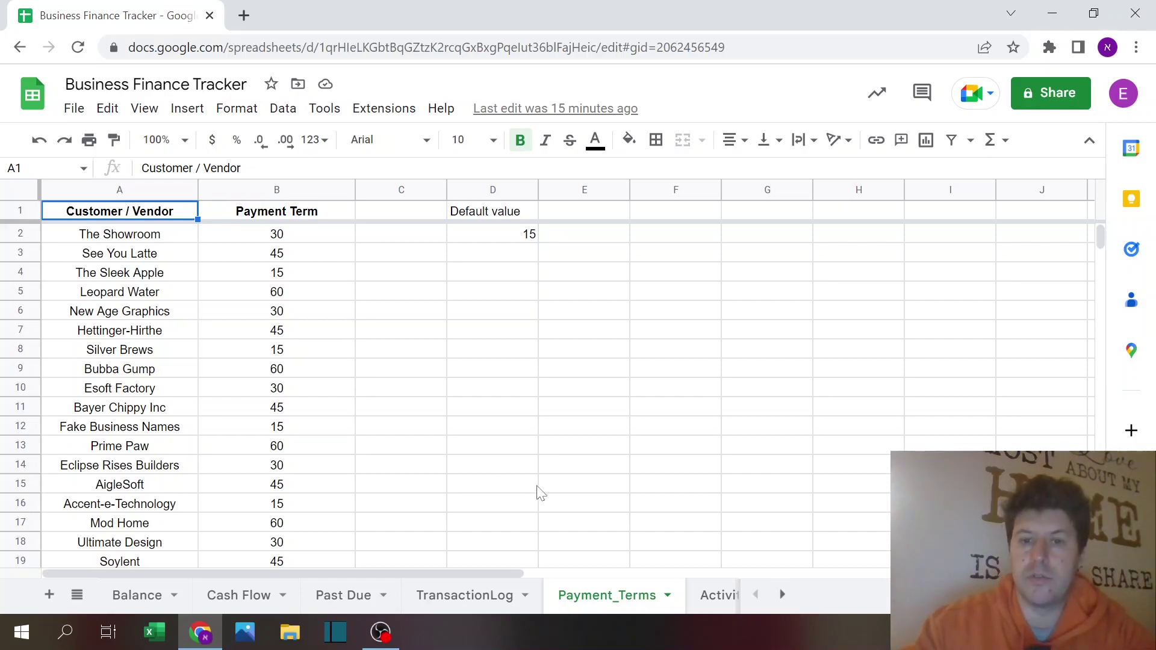
Step: Open the Activity_List sheet and examine the main activities and the sign assigned to each
{"action": "left_click", "coordinate": [706, 598]}
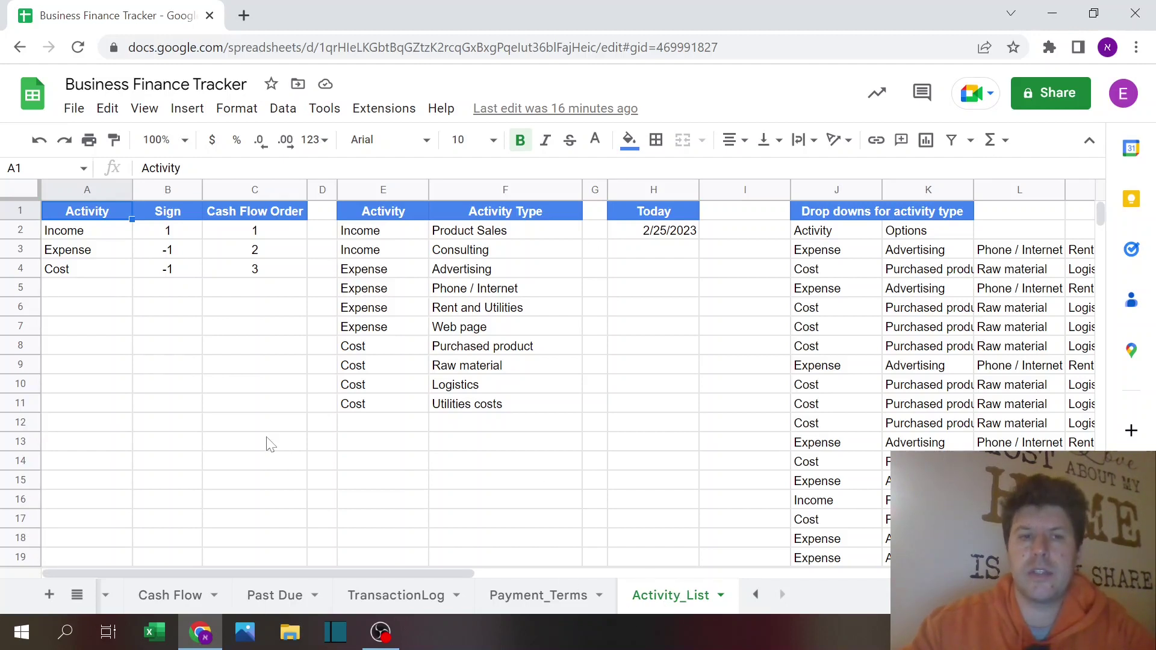
{"action": "left_click", "coordinate": [88, 233]}
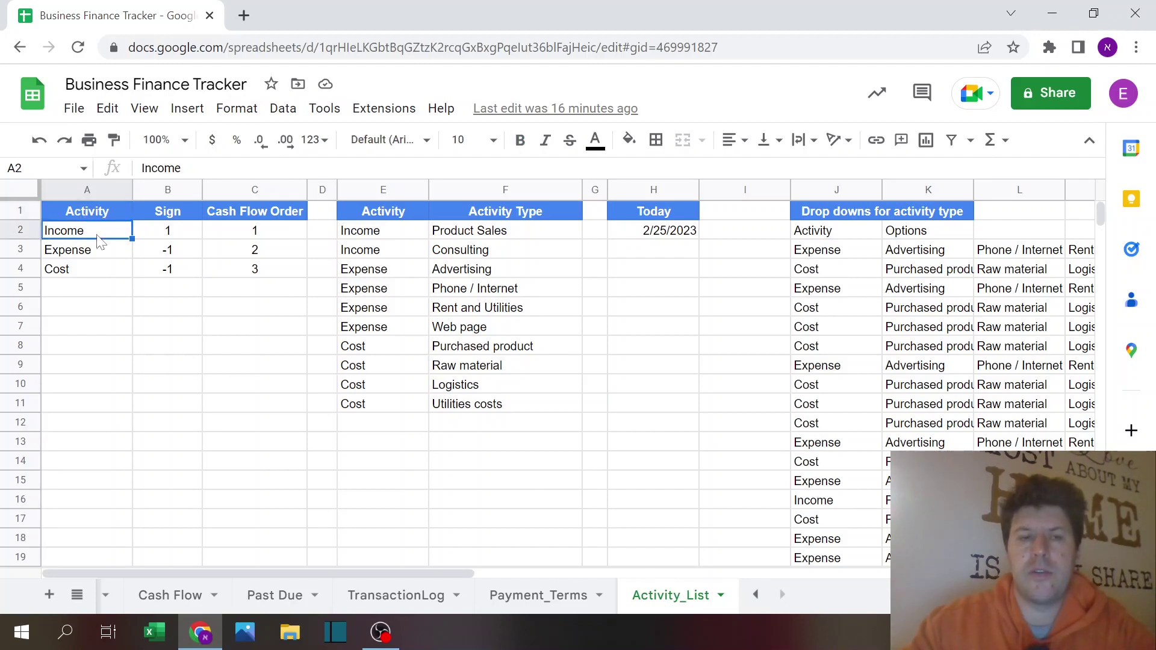
{"action": "left_click", "coordinate": [91, 271]}
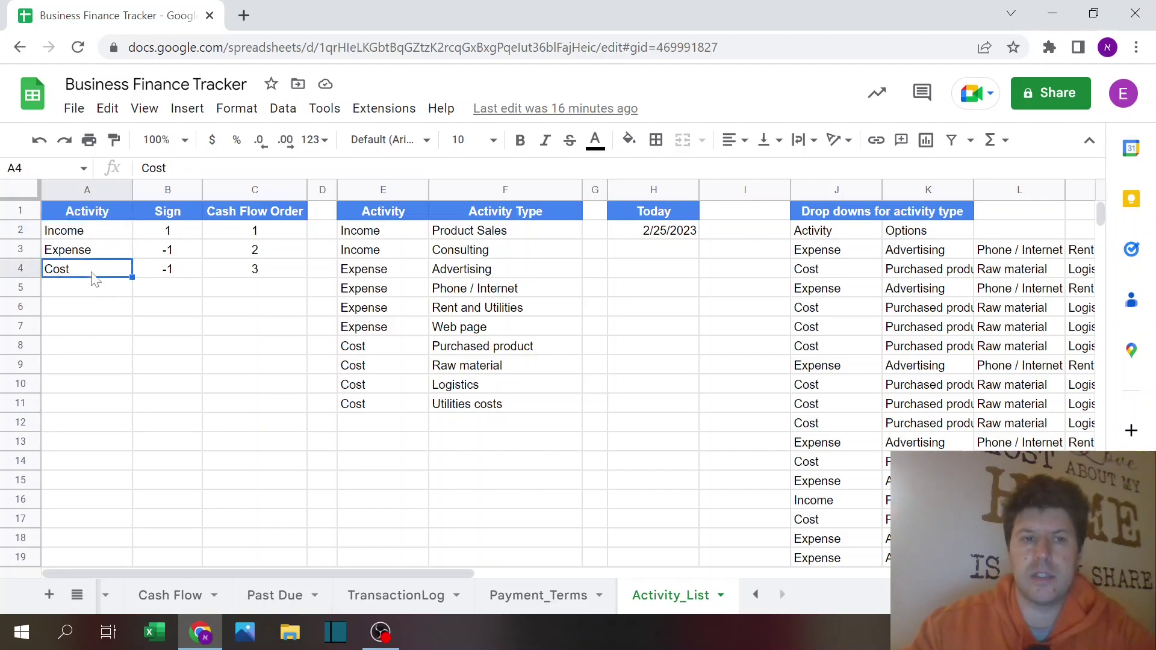
{"action": "left_click", "coordinate": [166, 230]}
{"action": "key", "text": "Down"}
{"action": "key", "text": "Down"}
{"action": "key", "text": "Down"}
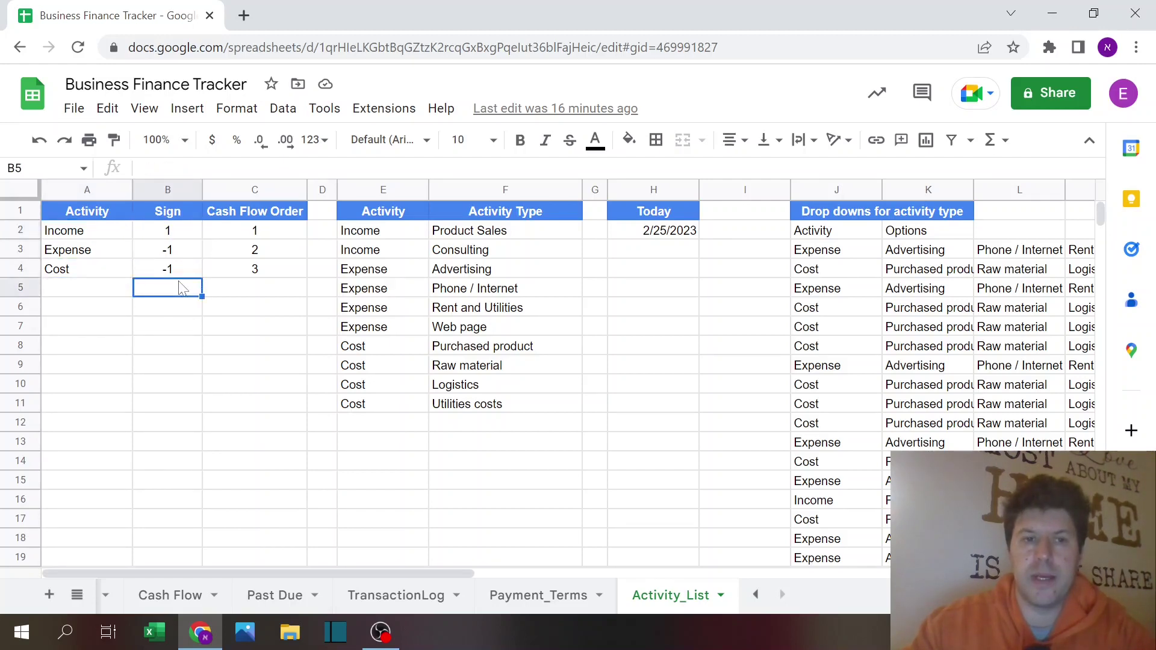
{"action": "left_click", "coordinate": [188, 252]}
{"action": "left_click", "coordinate": [188, 268]}
{"action": "left_click", "coordinate": [191, 237]}
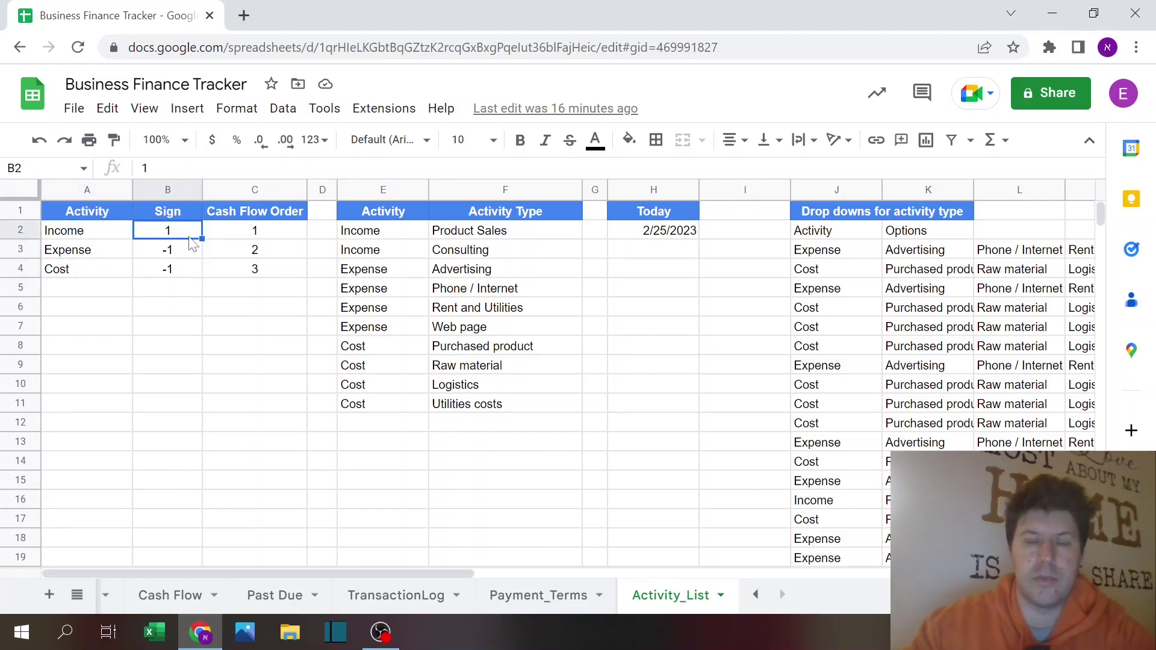
Step: Review the Cash Flow Order values for Income, Expense and Cost
{"action": "left_click", "coordinate": [280, 236]}
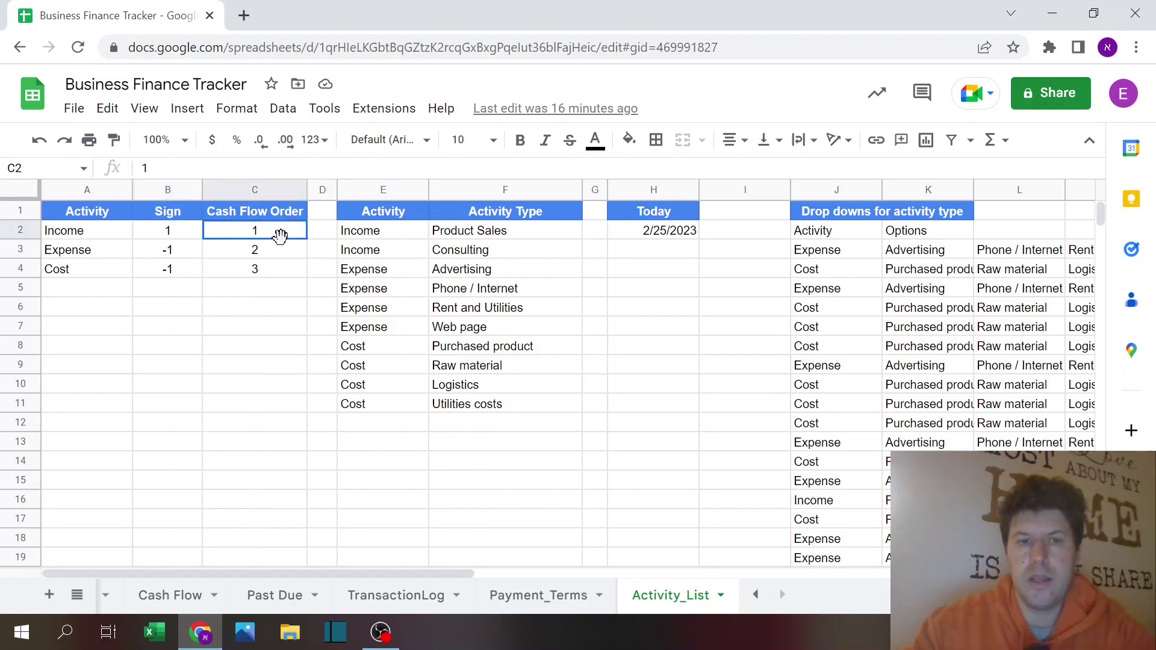
{"action": "left_click", "coordinate": [288, 268]}
{"action": "left_click", "coordinate": [281, 256]}
{"action": "left_click", "coordinate": [285, 234]}
{"action": "left_click", "coordinate": [289, 270]}
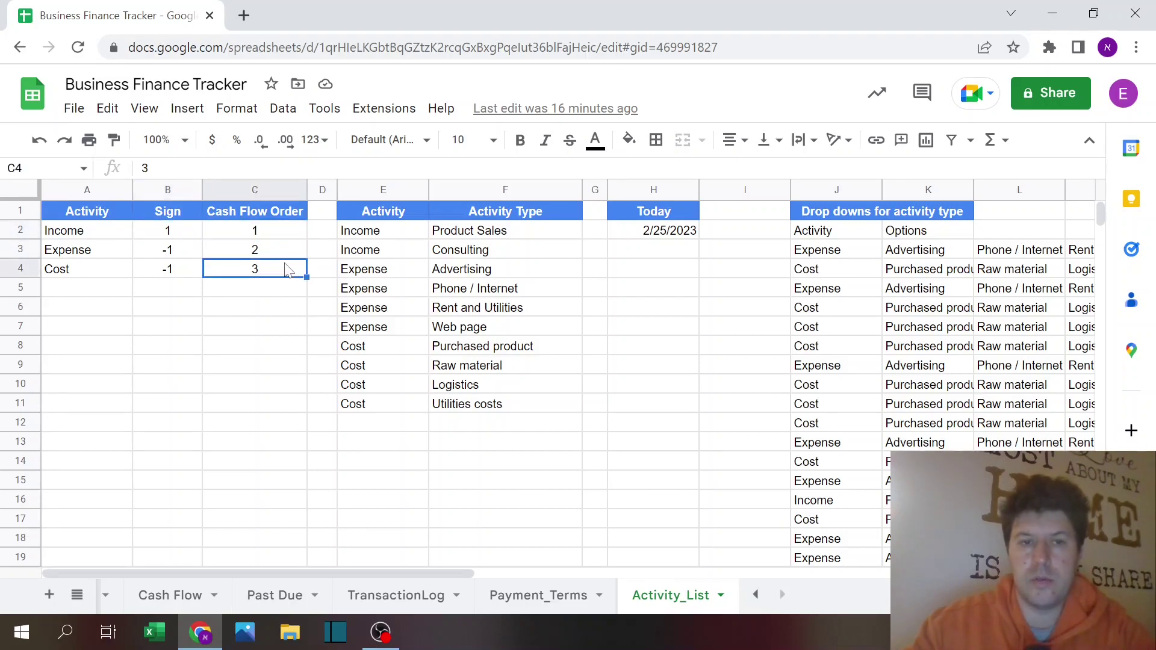
{"action": "left_click", "coordinate": [293, 251]}
{"action": "left_click", "coordinate": [296, 236]}
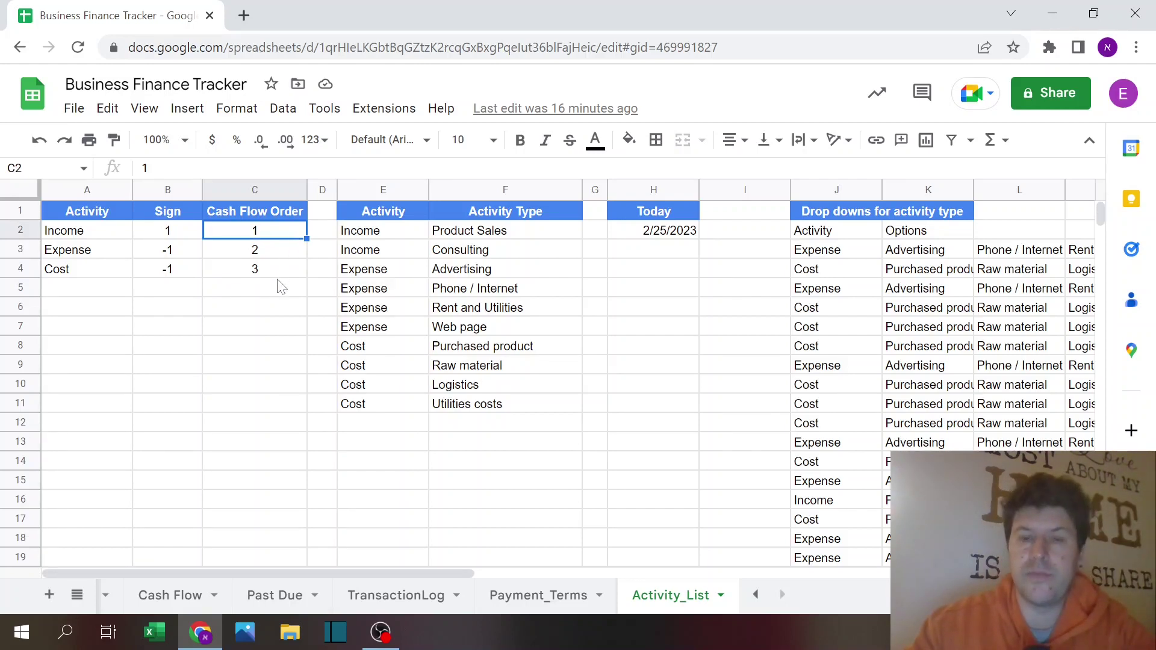
Step: Examine the Activity and Activity Type list in columns E and F, down to the first empty row
{"action": "left_click", "coordinate": [395, 189]}
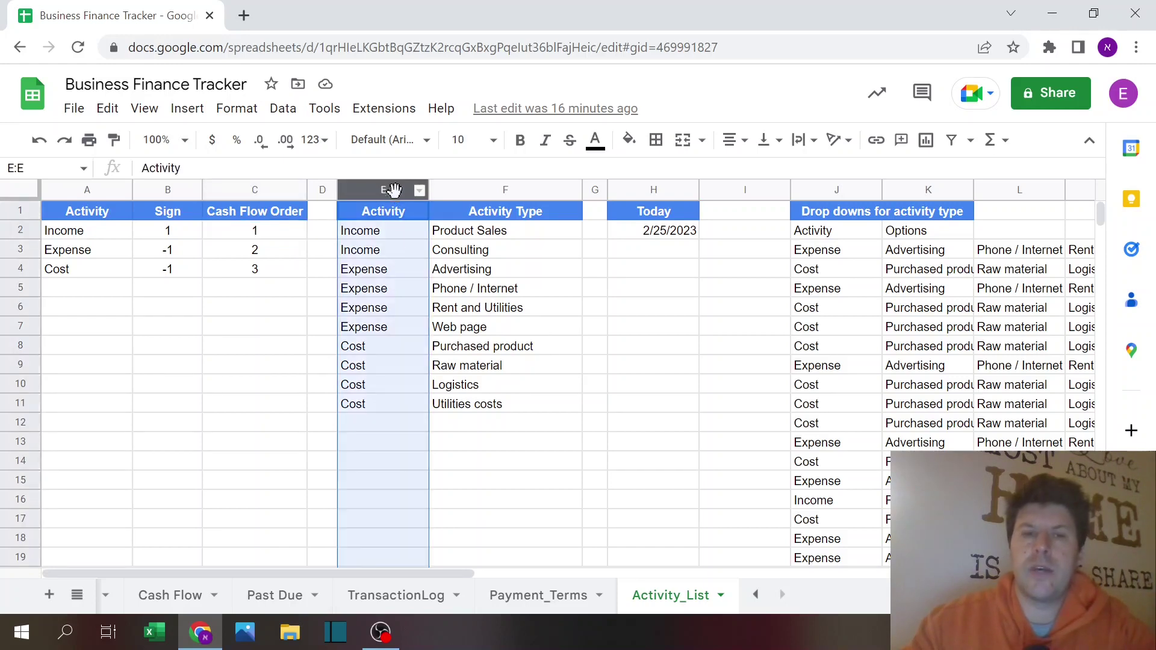
{"action": "left_click", "coordinate": [395, 233]}
{"action": "left_click", "coordinate": [458, 191]}
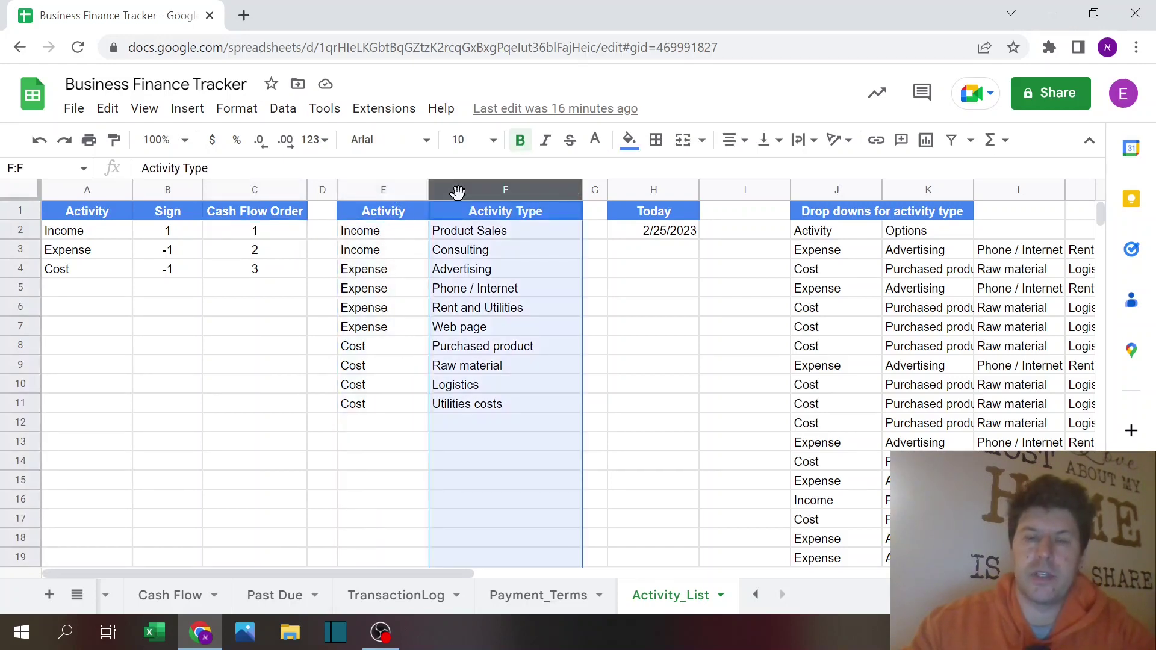
{"action": "left_click", "coordinate": [402, 236]}
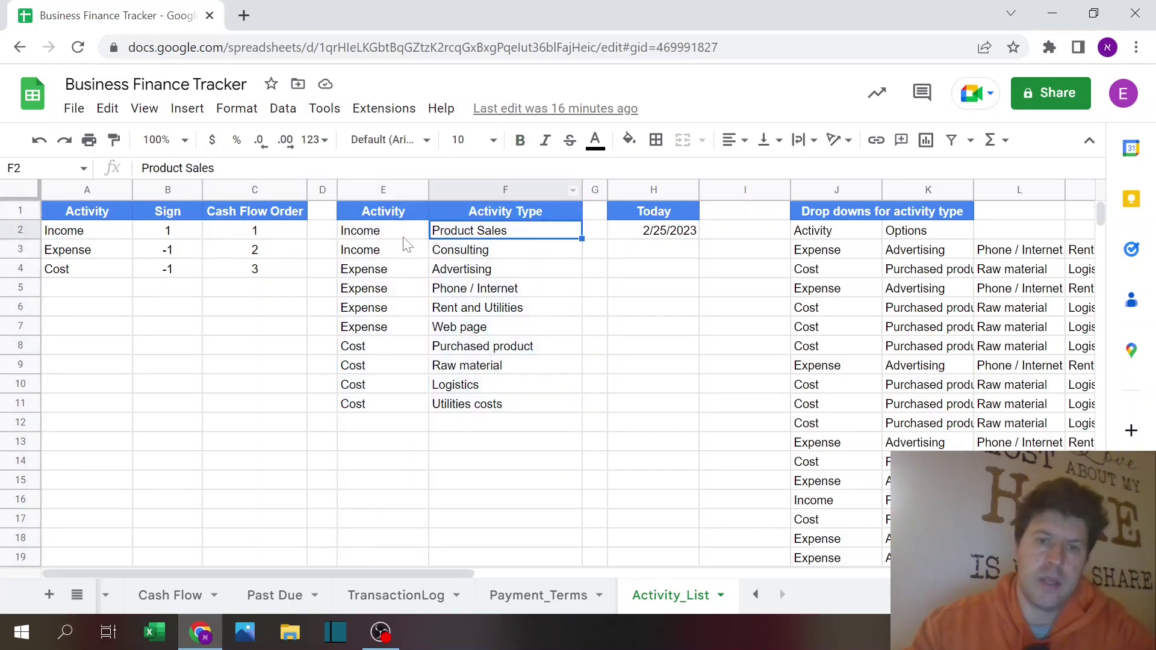
{"action": "left_click", "coordinate": [480, 271], "text": "shift"}
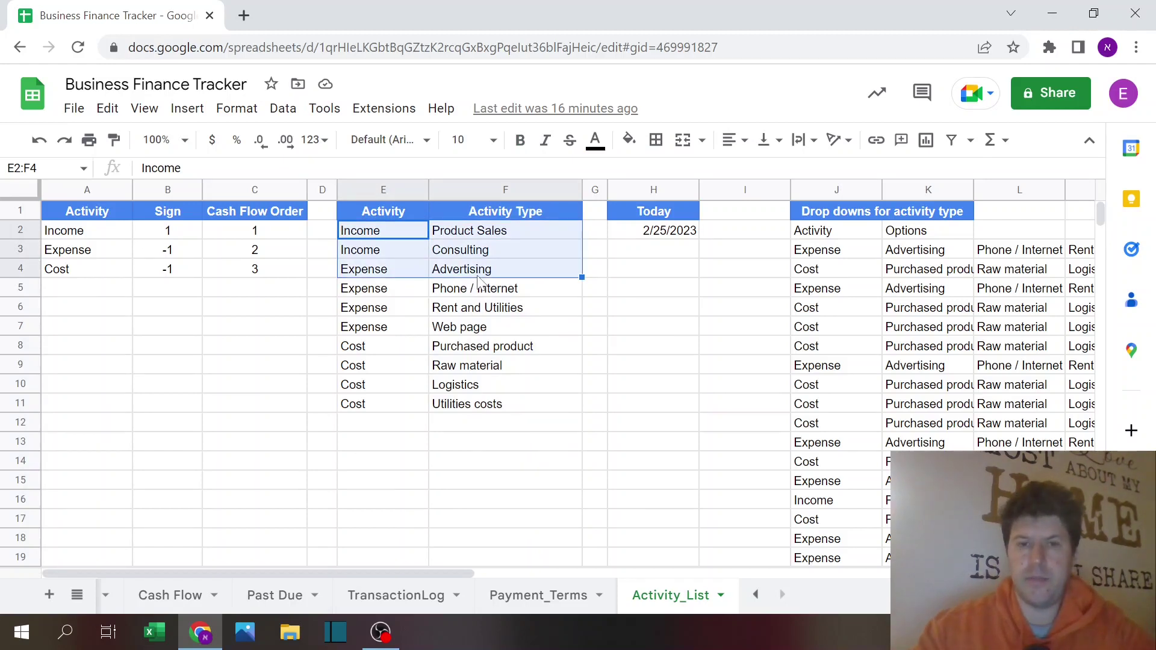
{"action": "left_click", "coordinate": [394, 233]}
{"action": "left_click", "coordinate": [380, 422]}
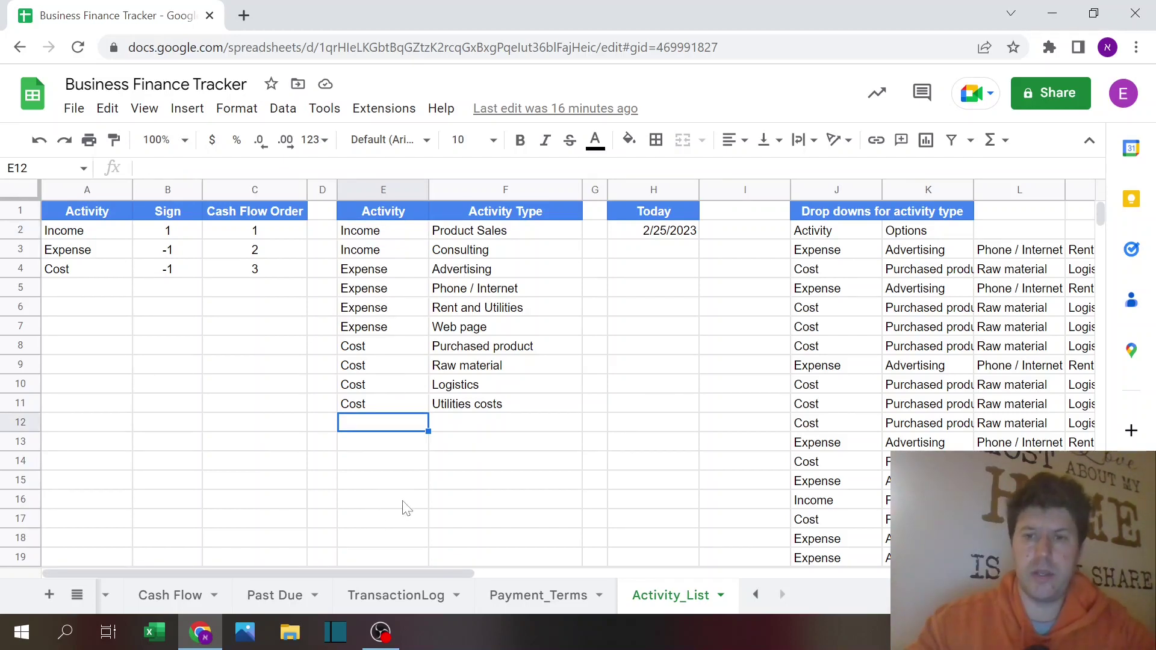
Step: Check the formula behind the Today date in cell H2
{"action": "left_click", "coordinate": [684, 241]}
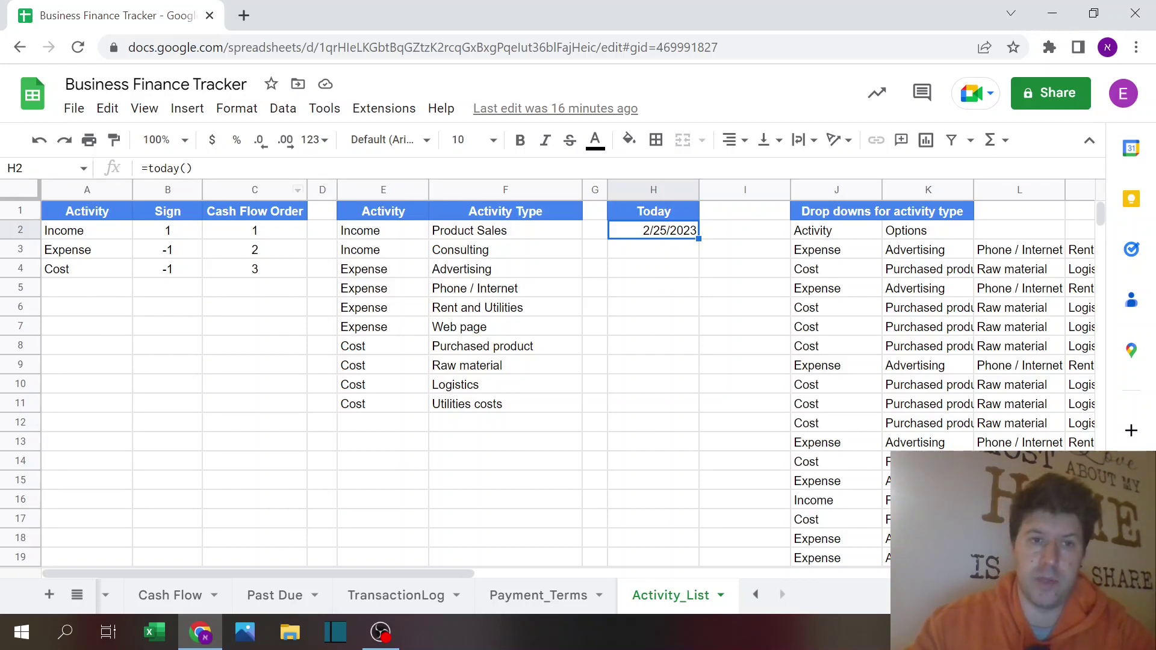
{"action": "key", "text": "Down"}
{"action": "key", "text": "Down"}
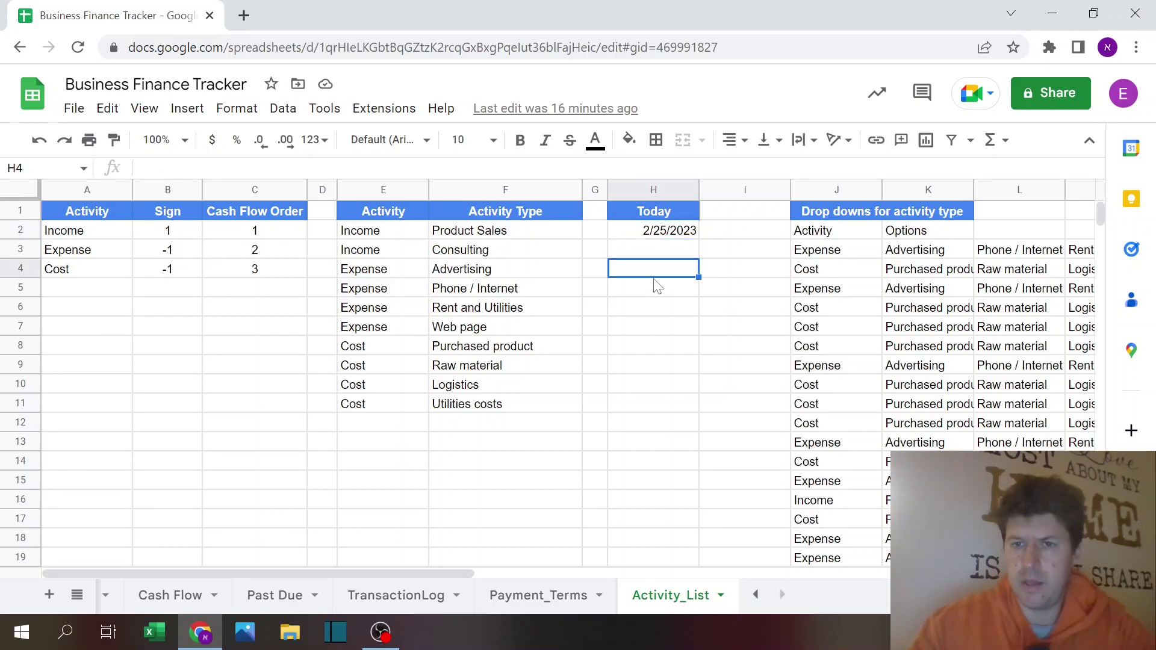
Step: Inspect the formulas in K3 and J3 of the helper table with drop-down options for activity types
{"action": "key", "text": "Right"}
{"action": "key", "text": "Right"}
{"action": "key", "text": "Right"}
{"action": "key", "text": "Right"}
{"action": "key", "text": "Right"}
{"action": "key", "text": "Right"}
{"action": "key", "text": "Right"}
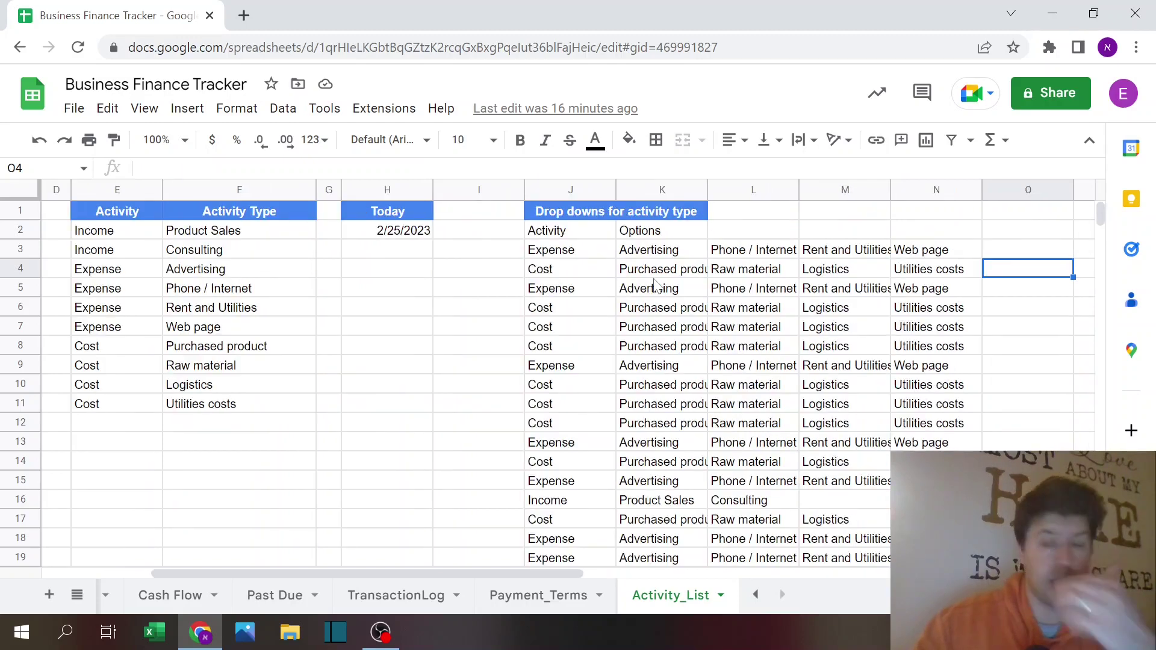
{"action": "left_click", "coordinate": [644, 256]}
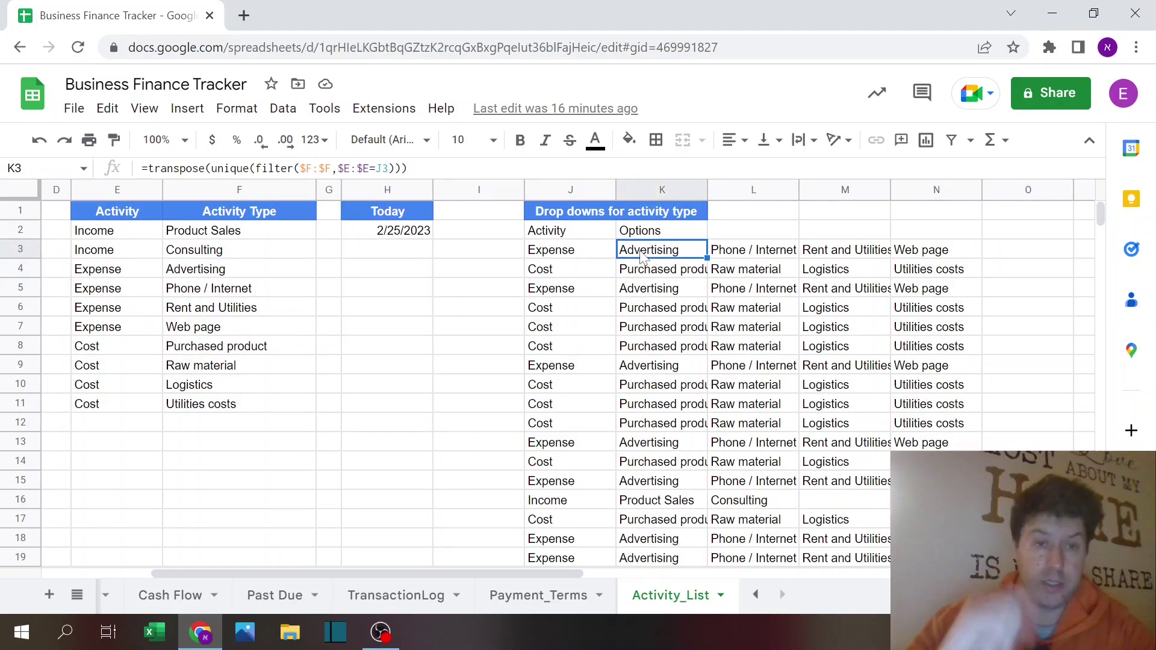
{"action": "left_click", "coordinate": [412, 168]}
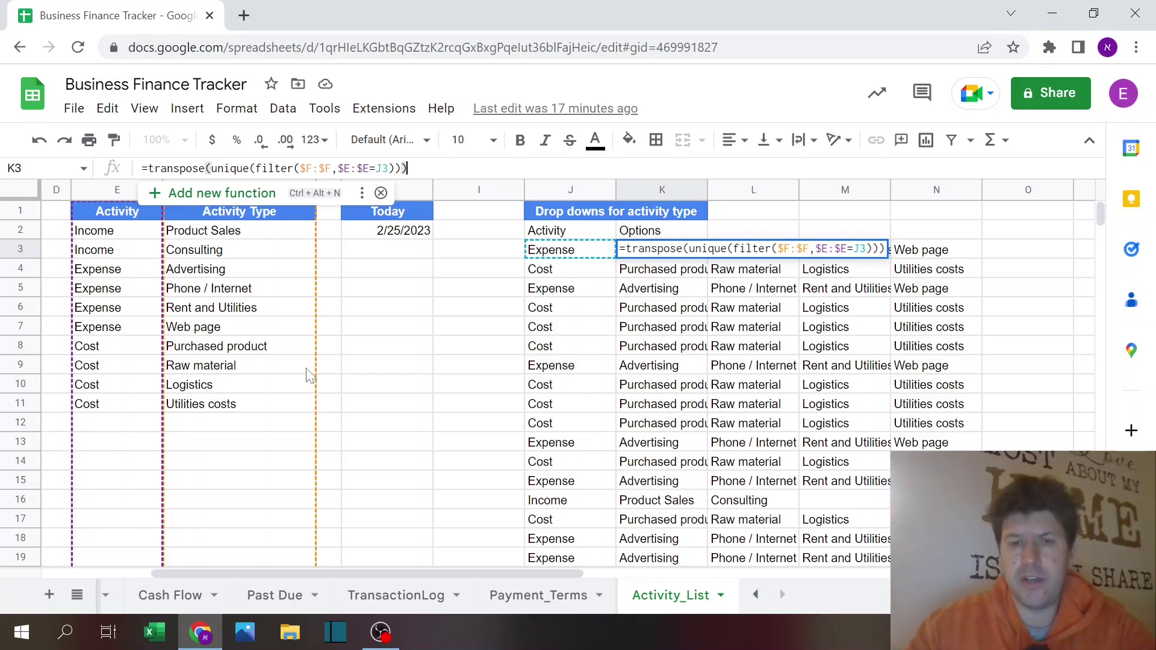
{"action": "key", "text": "Escape"}
{"action": "left_click", "coordinate": [566, 254]}
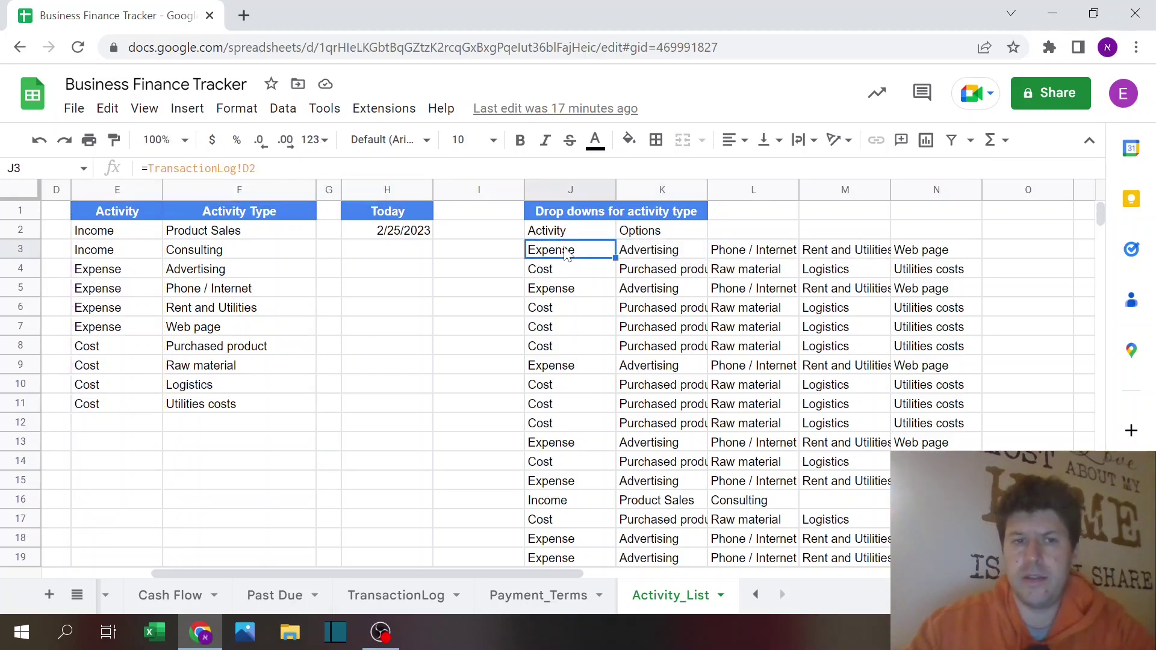
Step: Compare the Activity and Activity Type columns of TransactionLog with the drop-down helper formulas on Activity_List
{"action": "left_click", "coordinate": [433, 597]}
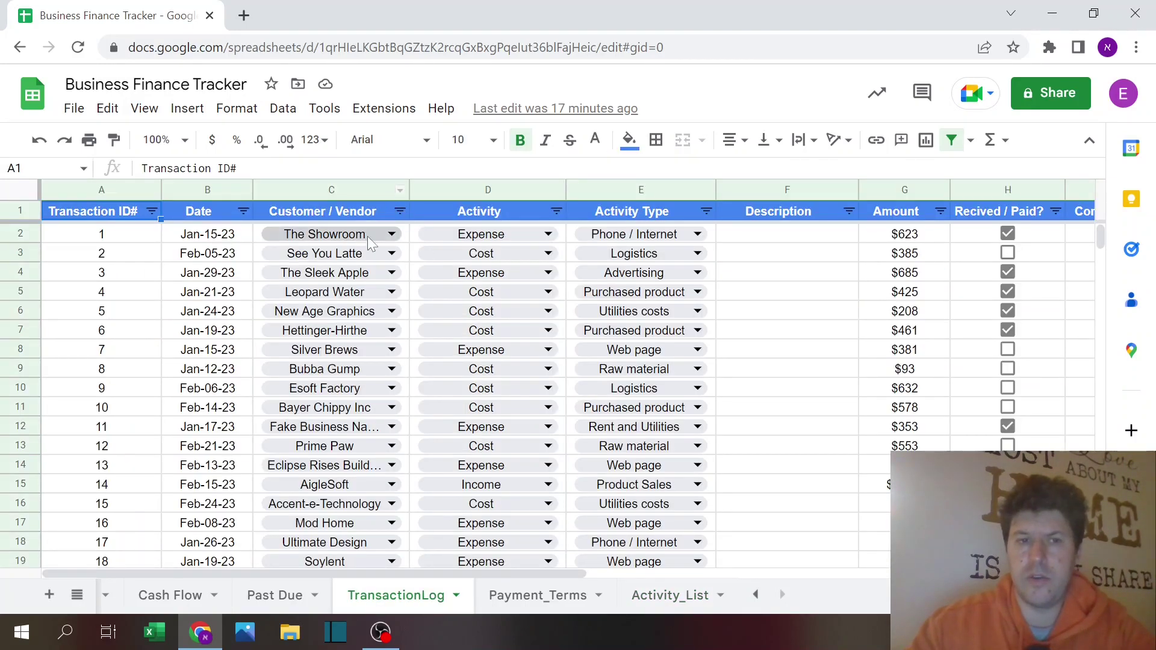
{"action": "left_click", "coordinate": [489, 189]}
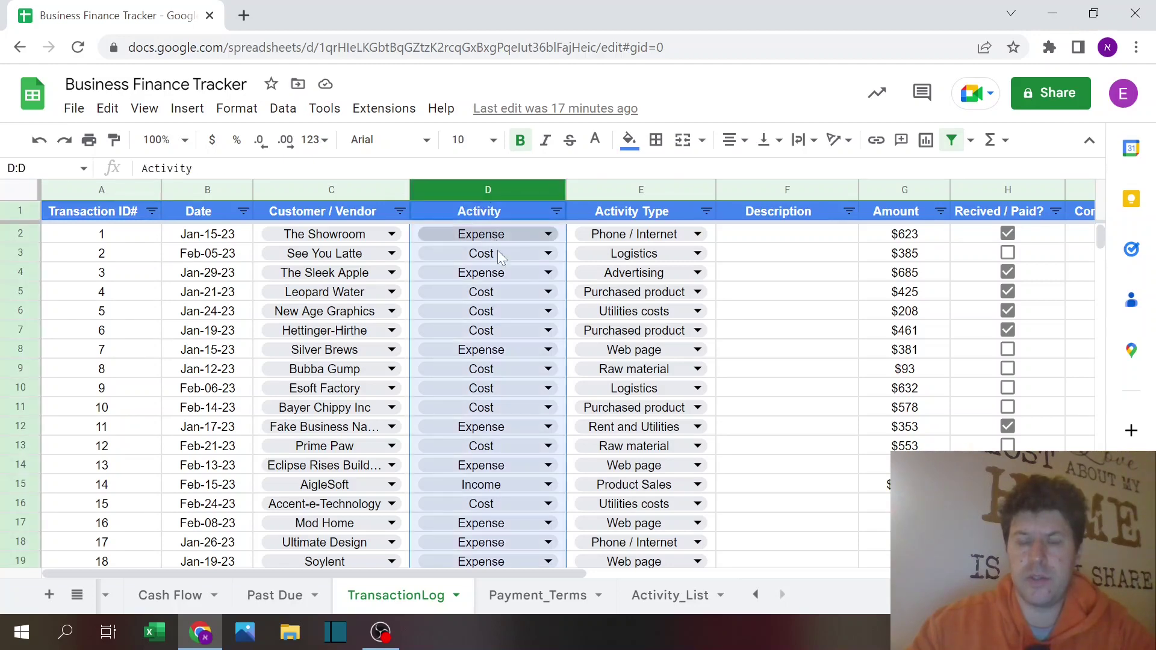
{"action": "left_click", "coordinate": [603, 192]}
{"action": "left_click", "coordinate": [530, 593]}
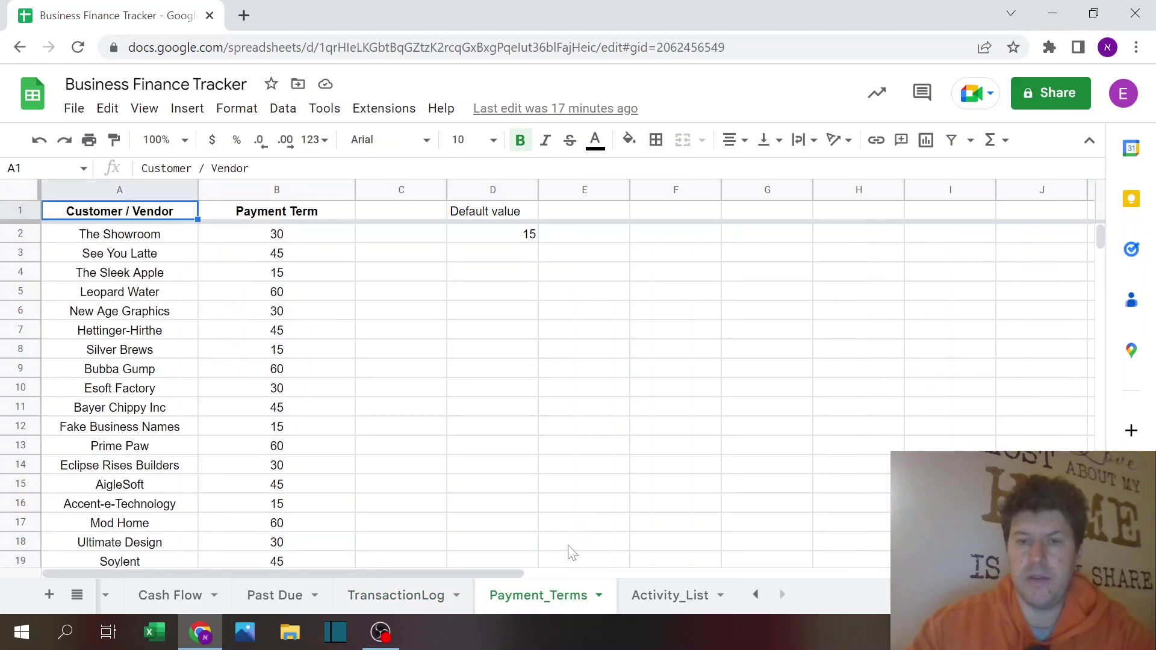
{"action": "left_click", "coordinate": [624, 595]}
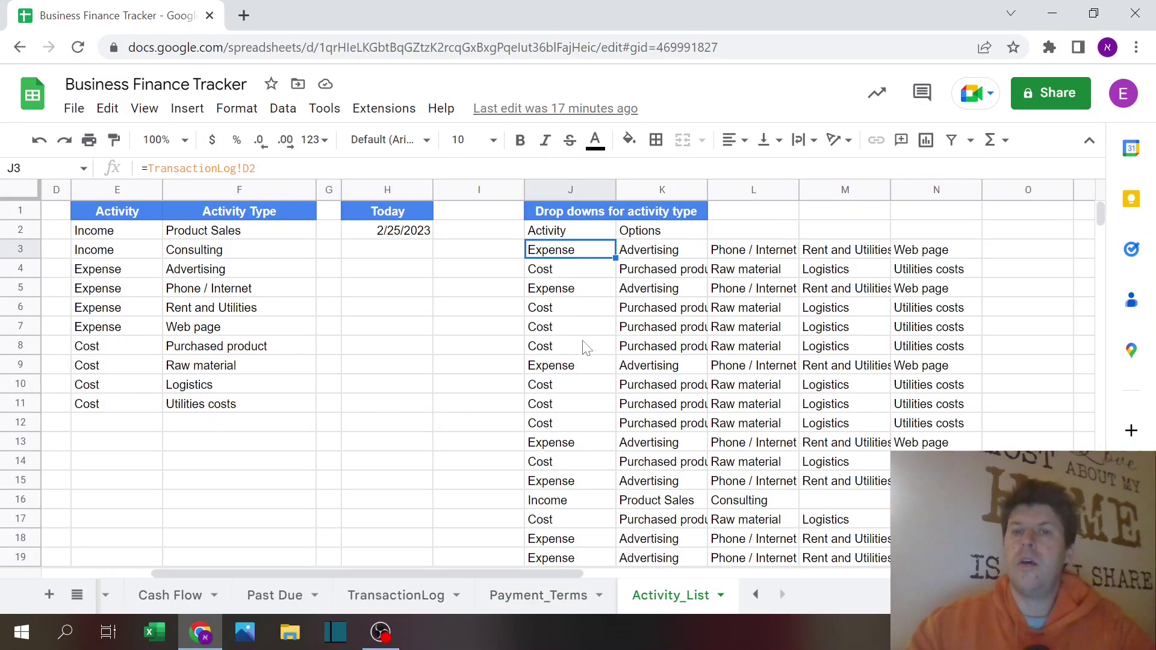
{"action": "left_click", "coordinate": [584, 349]}
{"action": "left_click", "coordinate": [644, 257]}
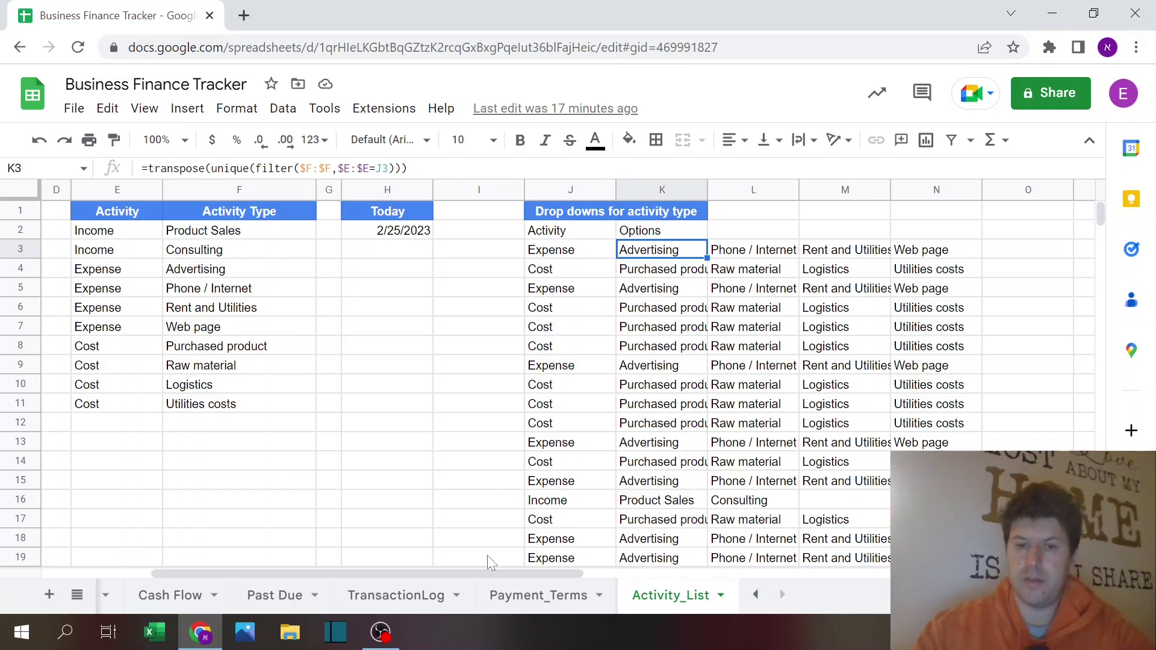
{"action": "left_click_drag", "start_coordinate": [480, 572], "coordinate": [339, 573]}
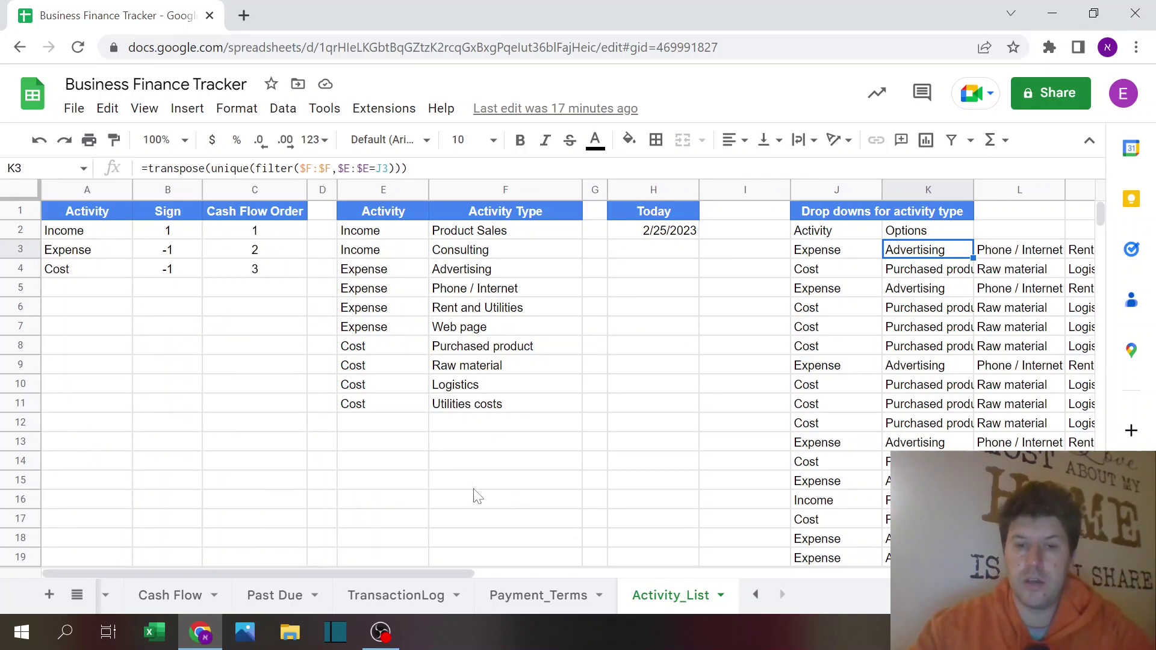
Step: Open the Payment_Terms sheet and review the Customer / Vendor column and the payment terms
{"action": "left_click", "coordinate": [538, 589]}
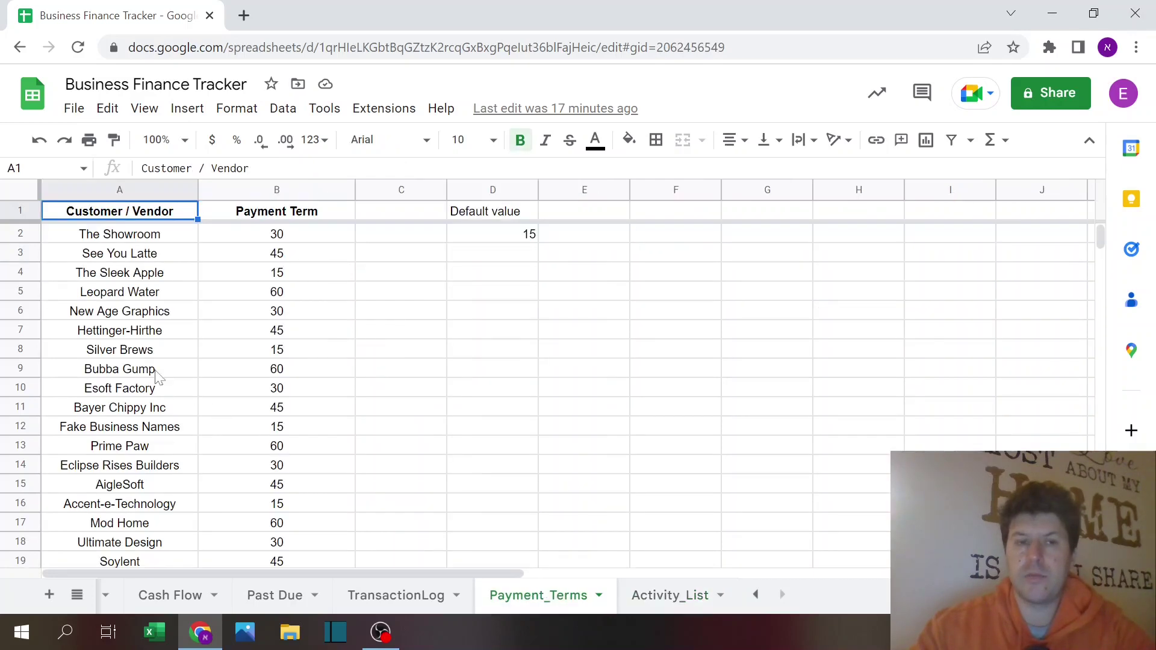
{"action": "left_click", "coordinate": [139, 293]}
{"action": "left_click", "coordinate": [139, 191]}
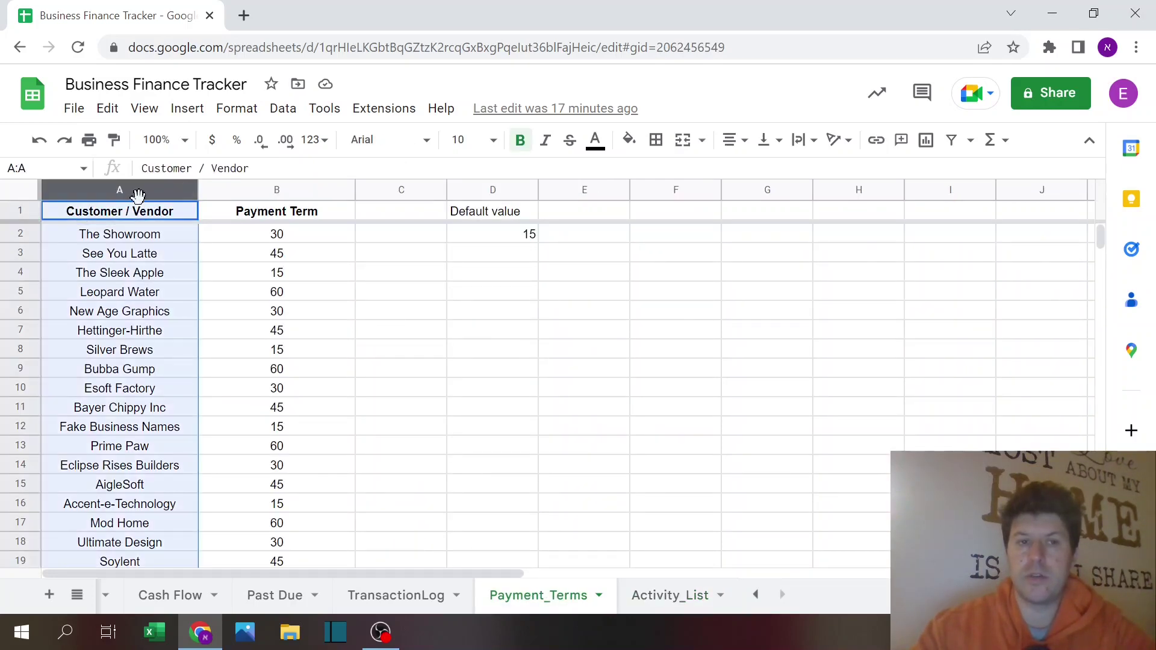
{"action": "left_click", "coordinate": [144, 294]}
{"action": "left_click", "coordinate": [263, 316]}
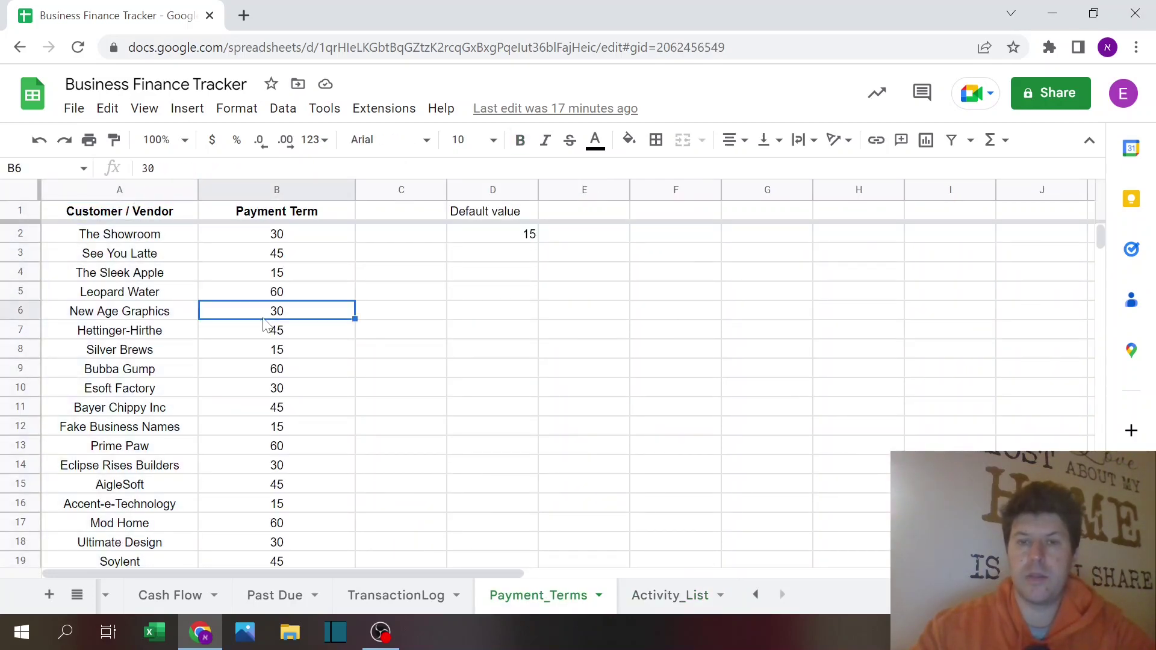
Step: Check the default payment term in D2, and review the Transaction ID#, Date and Customer / Vendor columns of TransactionLog
{"action": "left_click", "coordinate": [475, 235]}
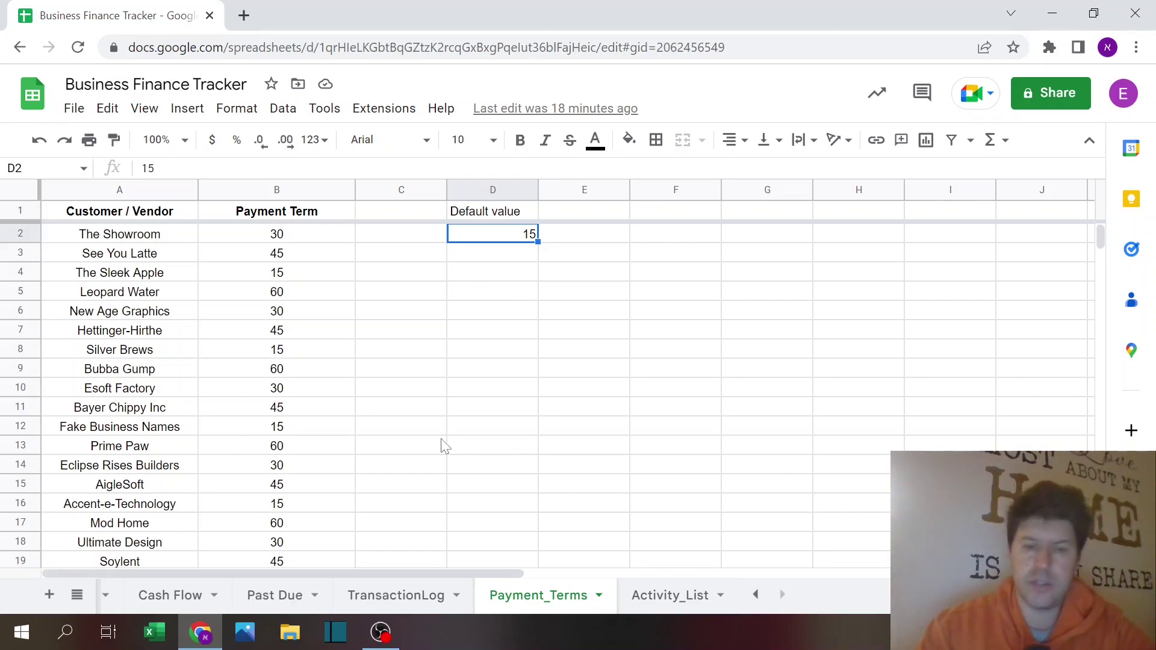
{"action": "left_click", "coordinate": [395, 600]}
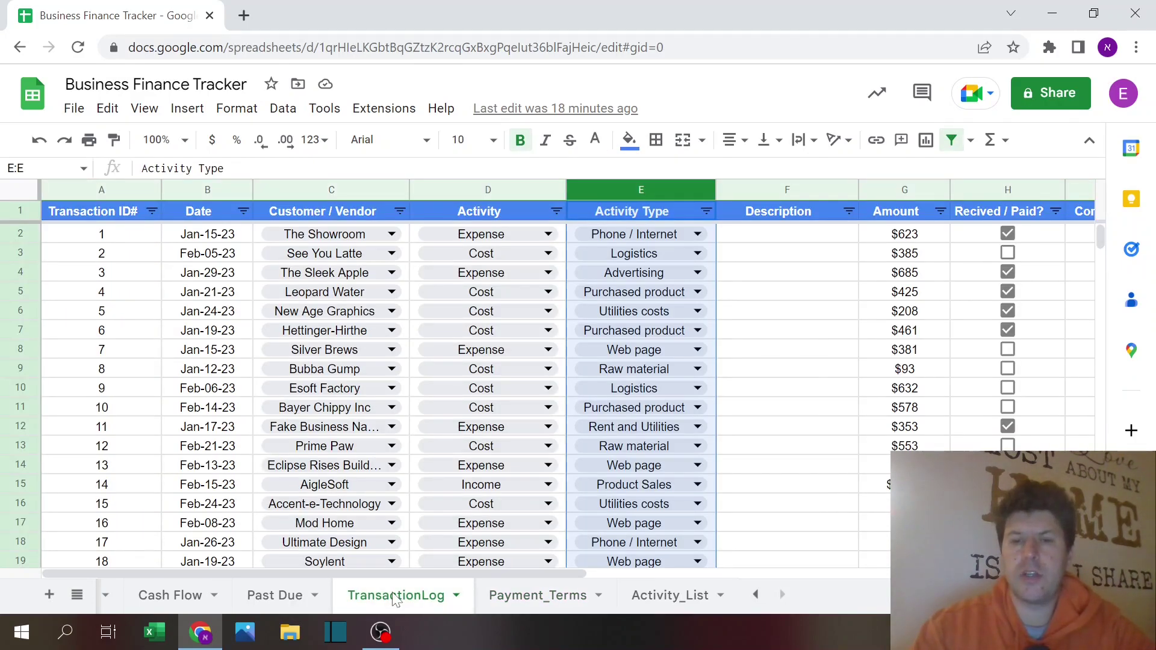
{"action": "left_click", "coordinate": [780, 428]}
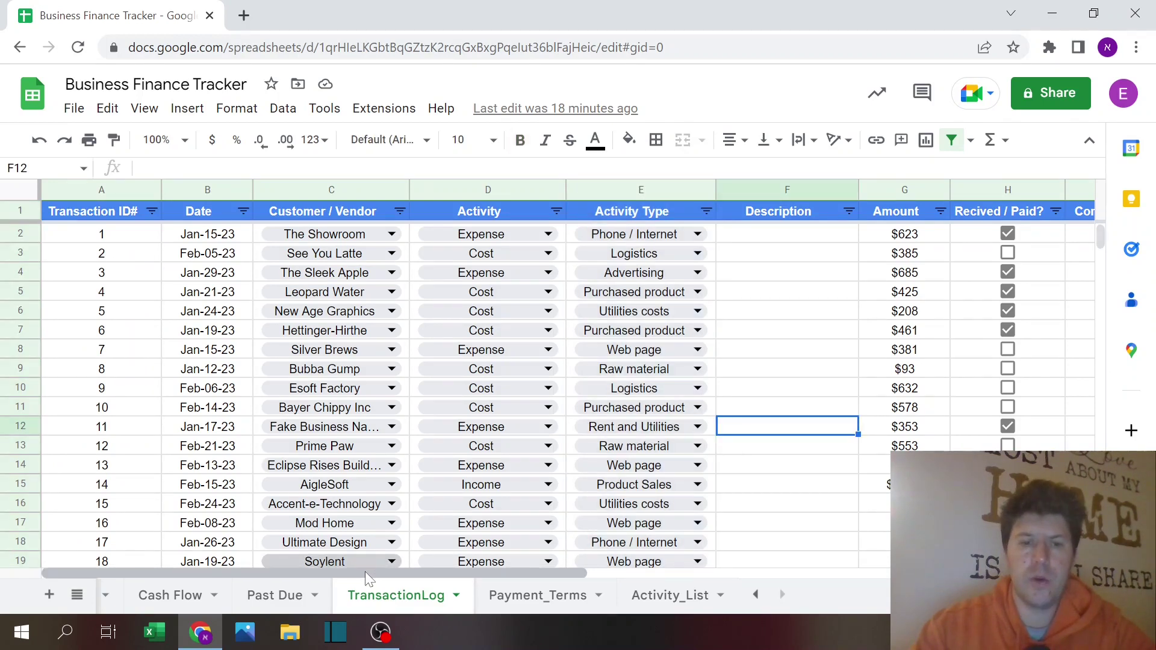
{"action": "left_click", "coordinate": [118, 192]}
{"action": "left_click", "coordinate": [204, 183]}
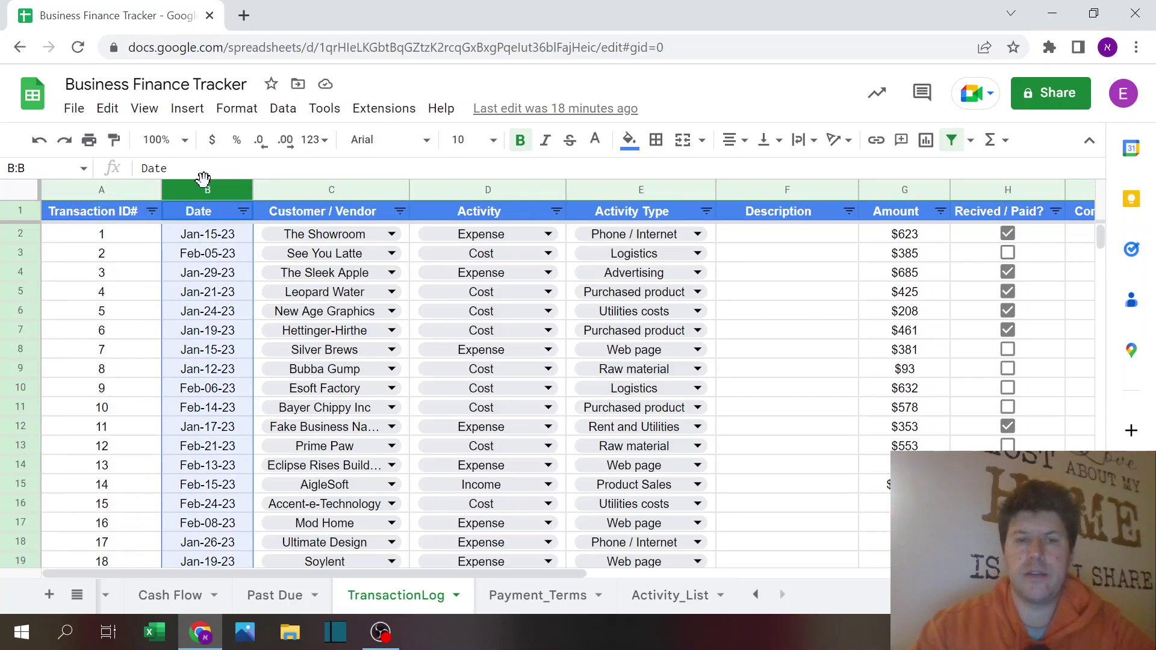
{"action": "left_click", "coordinate": [348, 186]}
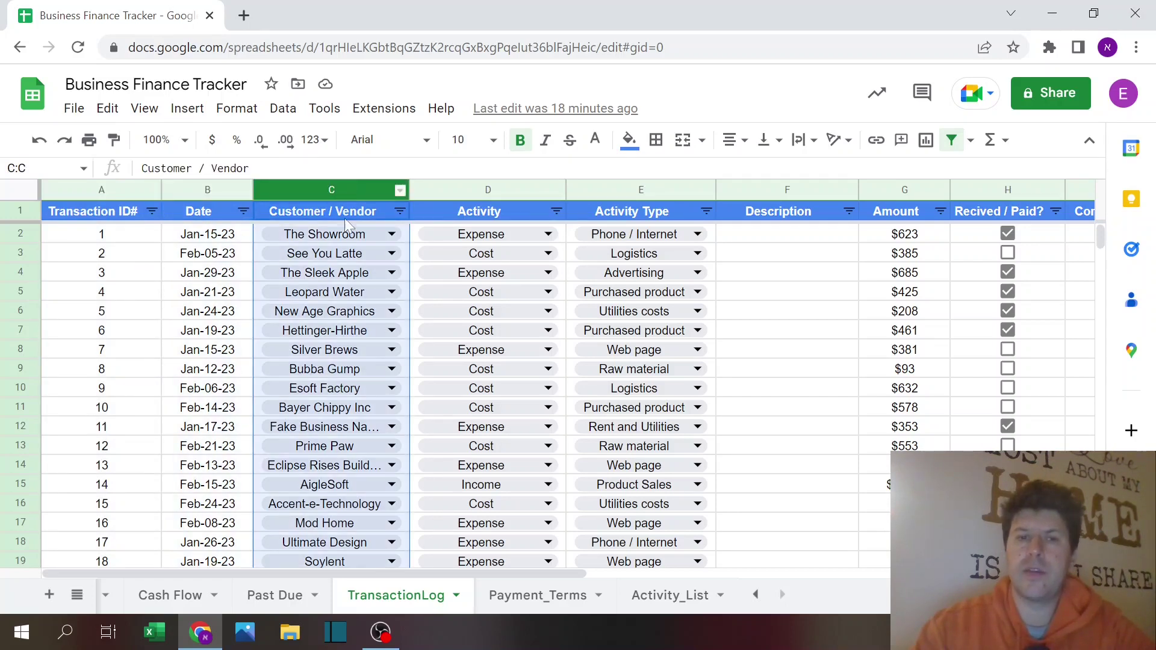
Step: Compare the Customer / Vendor drop-down cell C2 of TransactionLog with the vendor list on Payment_Terms
{"action": "left_click", "coordinate": [408, 236]}
{"action": "left_click", "coordinate": [512, 595]}
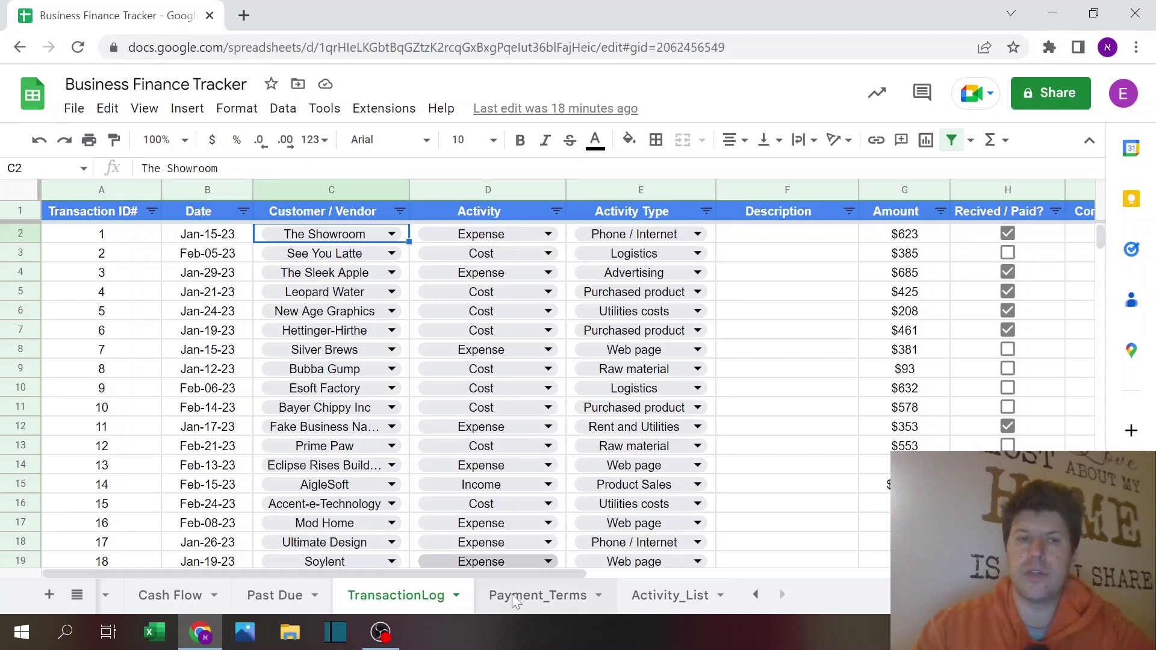
{"action": "left_click", "coordinate": [451, 595]}
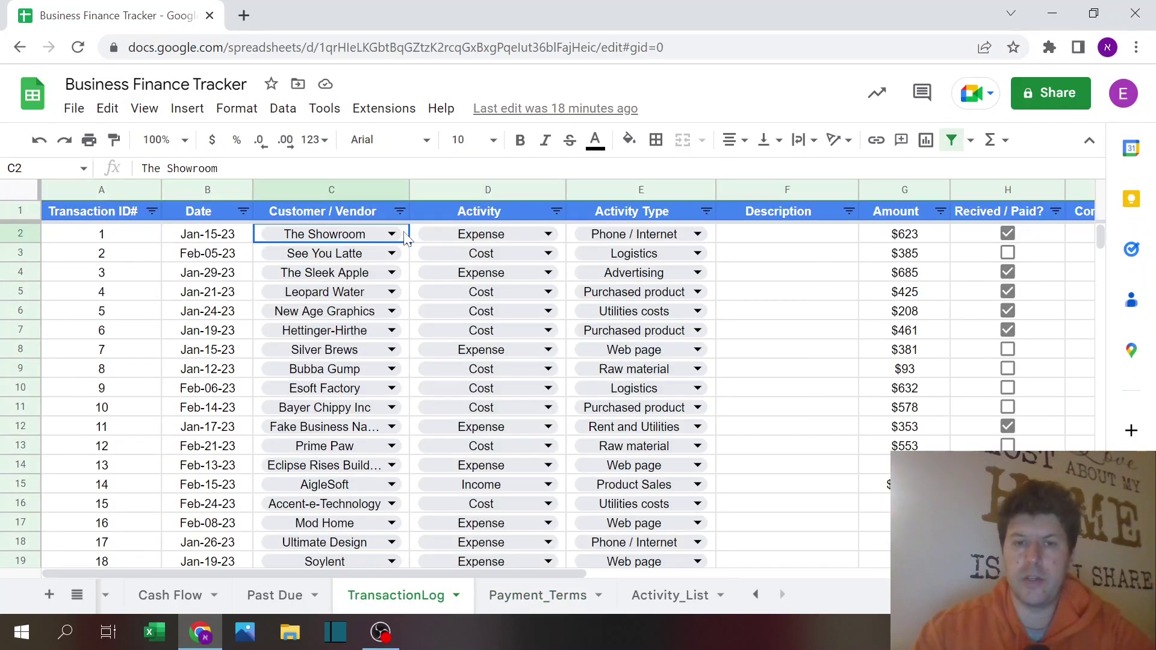
Step: Inspect the data validation rule for C2:C1000, including its drop-down criteria and source range on Payment_Terms
{"action": "left_click", "coordinate": [292, 114]}
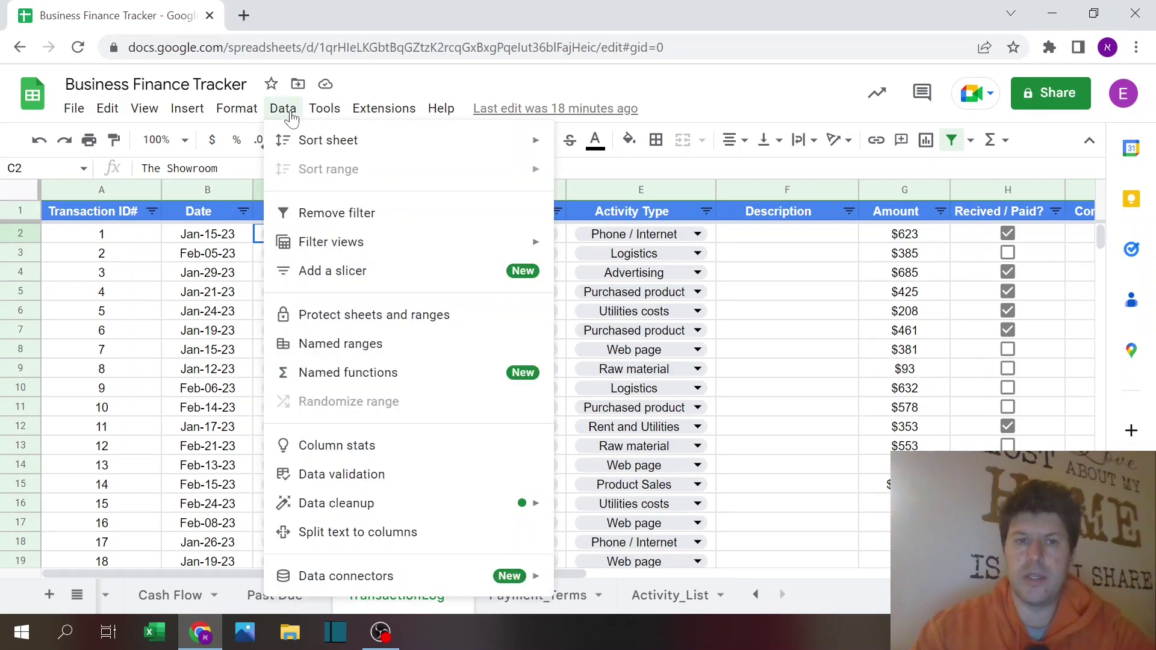
{"action": "left_click", "coordinate": [339, 480]}
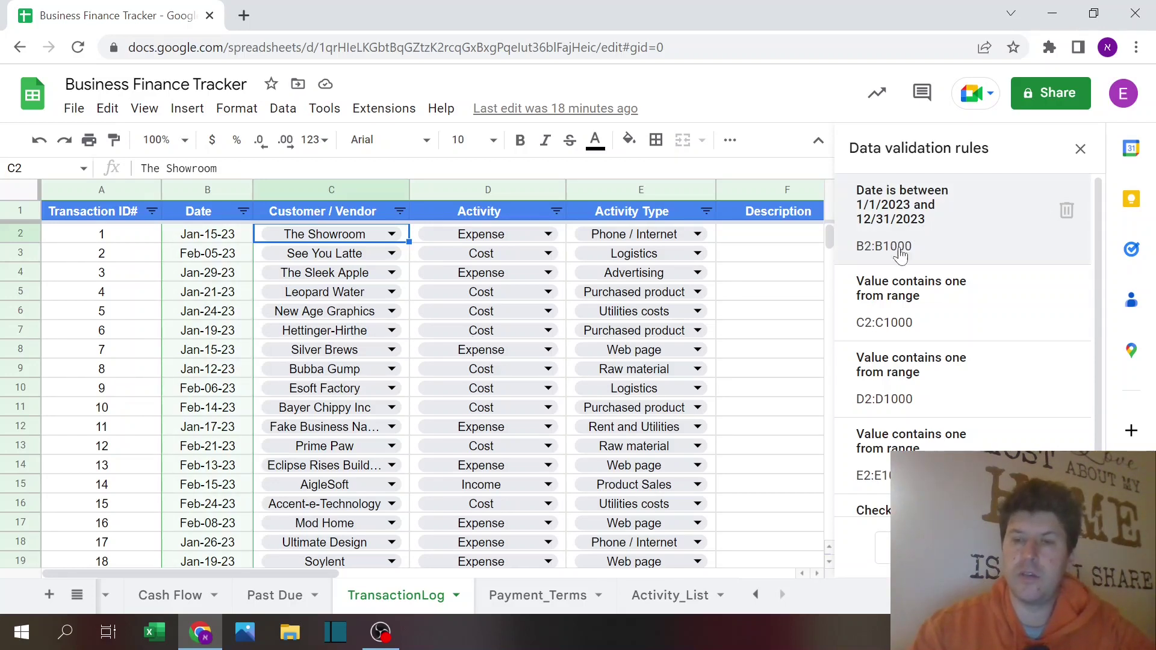
{"action": "left_click", "coordinate": [933, 295]}
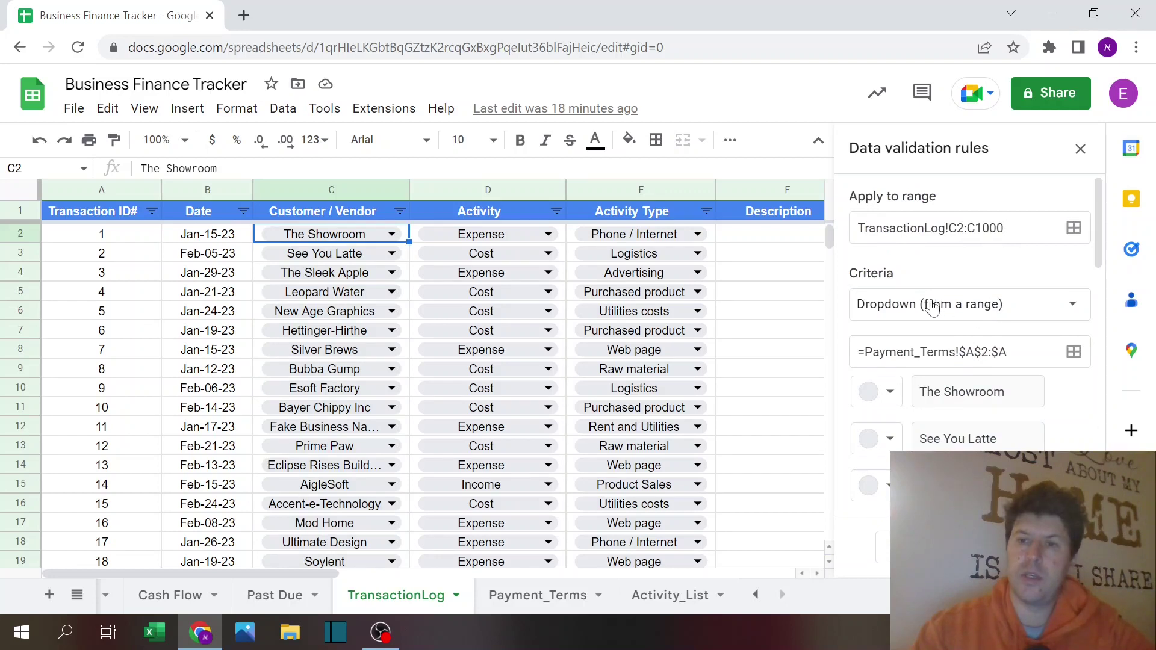
{"action": "left_click", "coordinate": [1073, 304]}
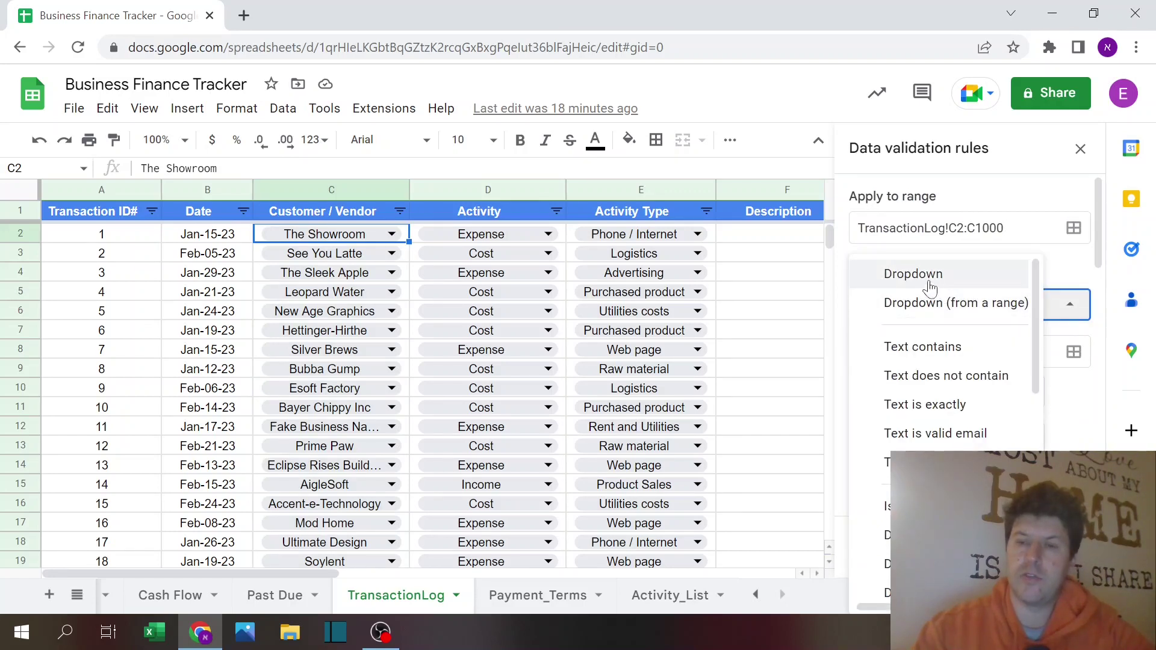
{"action": "left_click", "coordinate": [948, 305]}
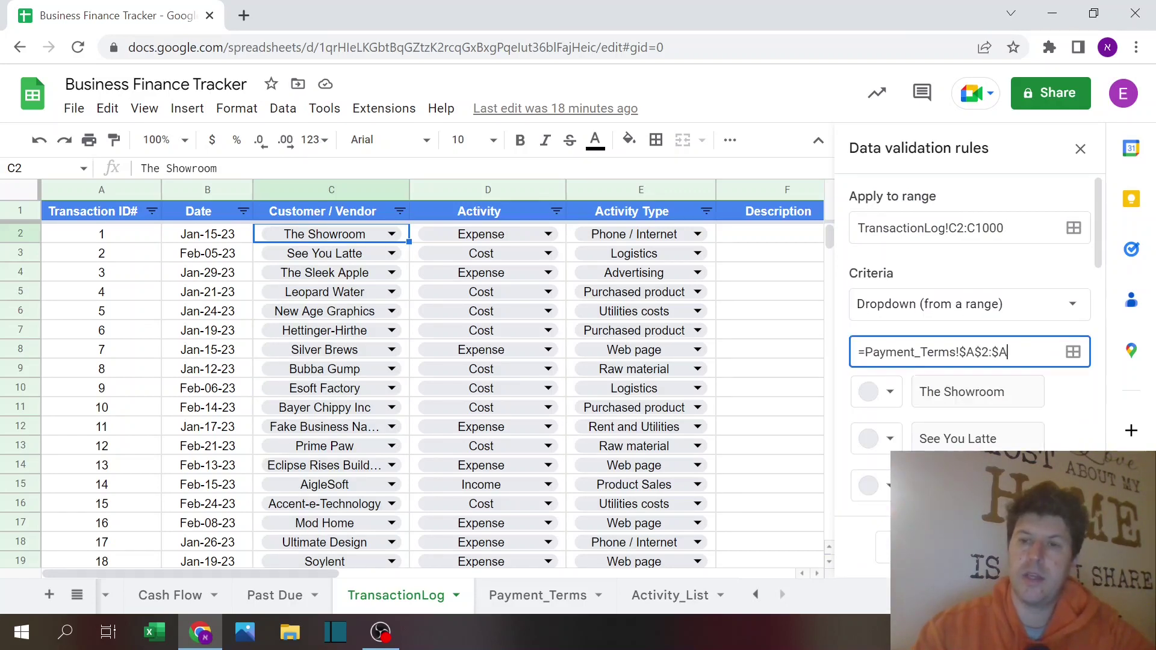
{"action": "left_click", "coordinate": [1074, 351]}
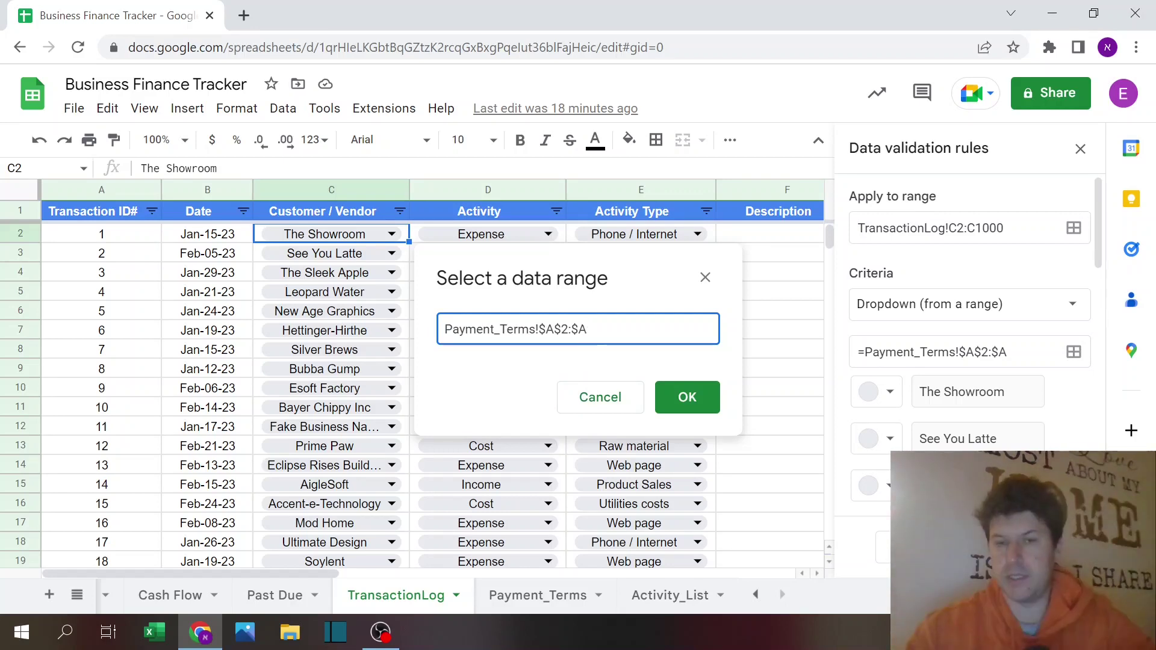
{"action": "left_click", "coordinate": [601, 412]}
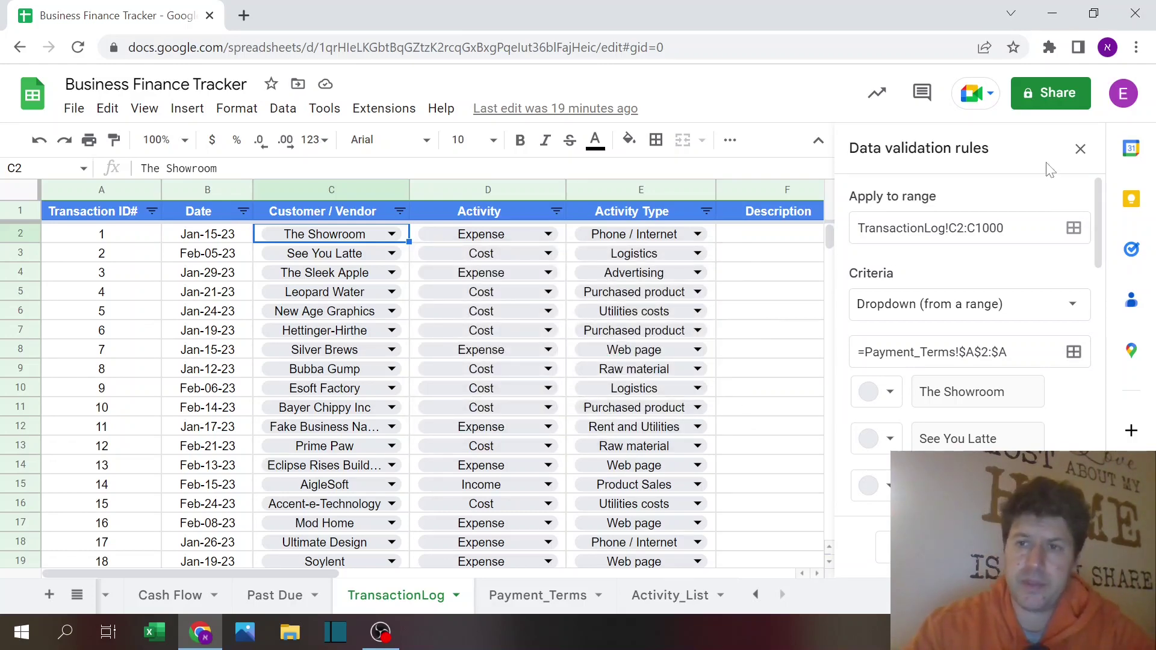
{"action": "left_click", "coordinate": [1081, 148]}
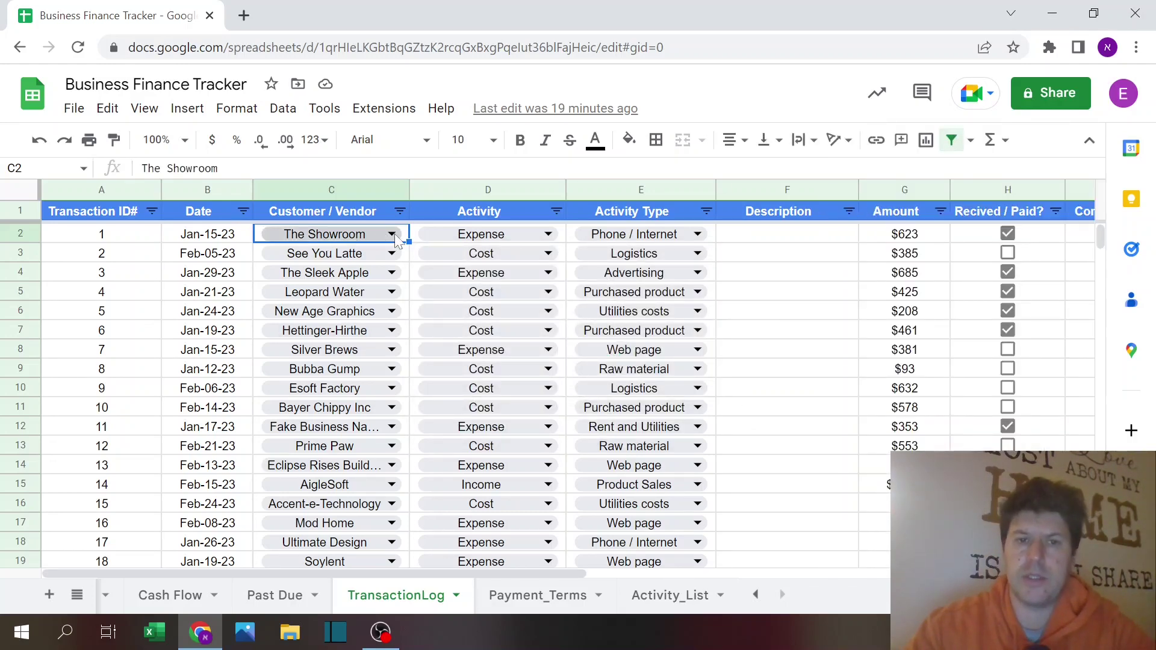
Step: View the Activity options in D2 and examine the data validation rule applied to the Activity Type range E2:E1000
{"action": "left_click", "coordinate": [547, 235]}
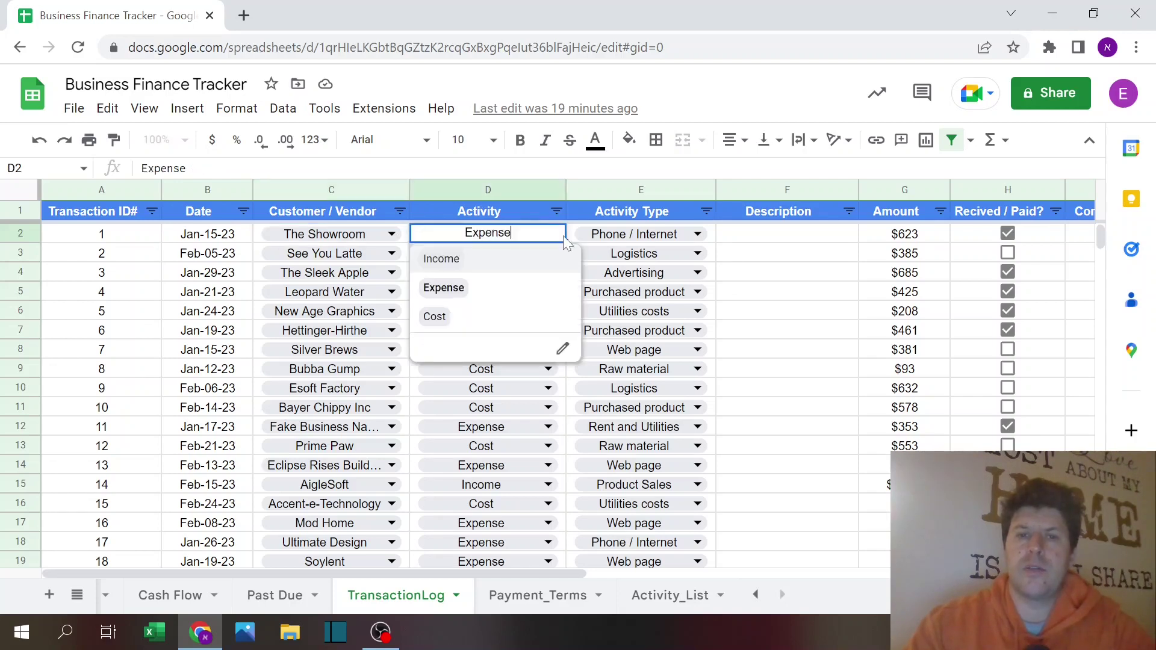
{"action": "left_click", "coordinate": [774, 241]}
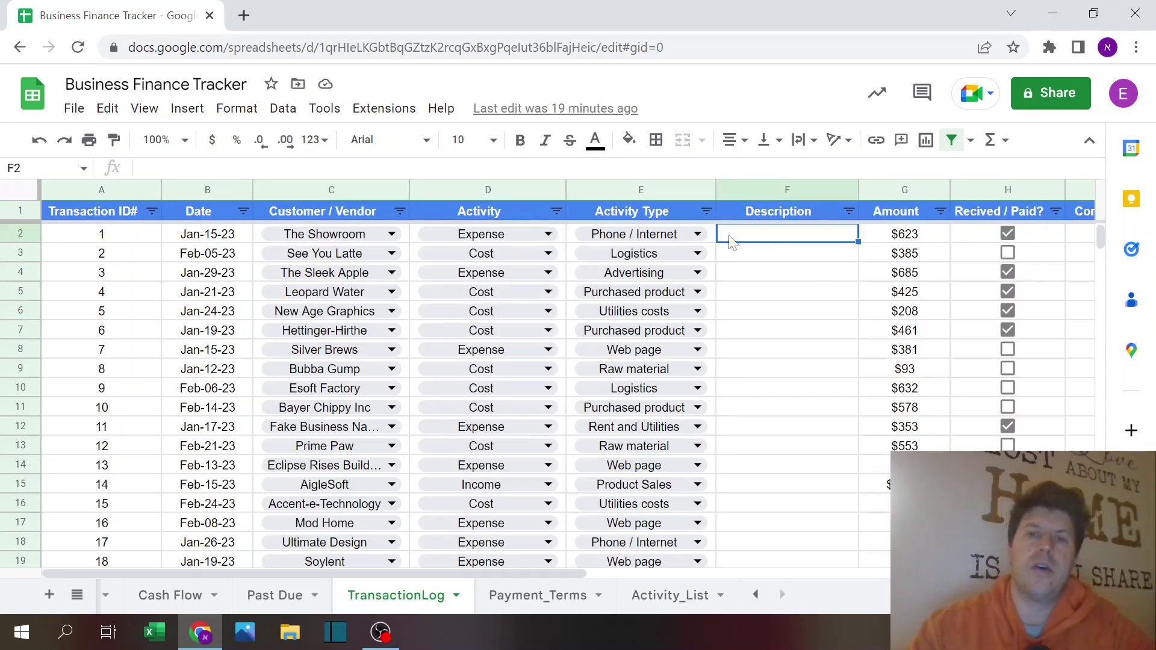
{"action": "key", "text": "Left"}
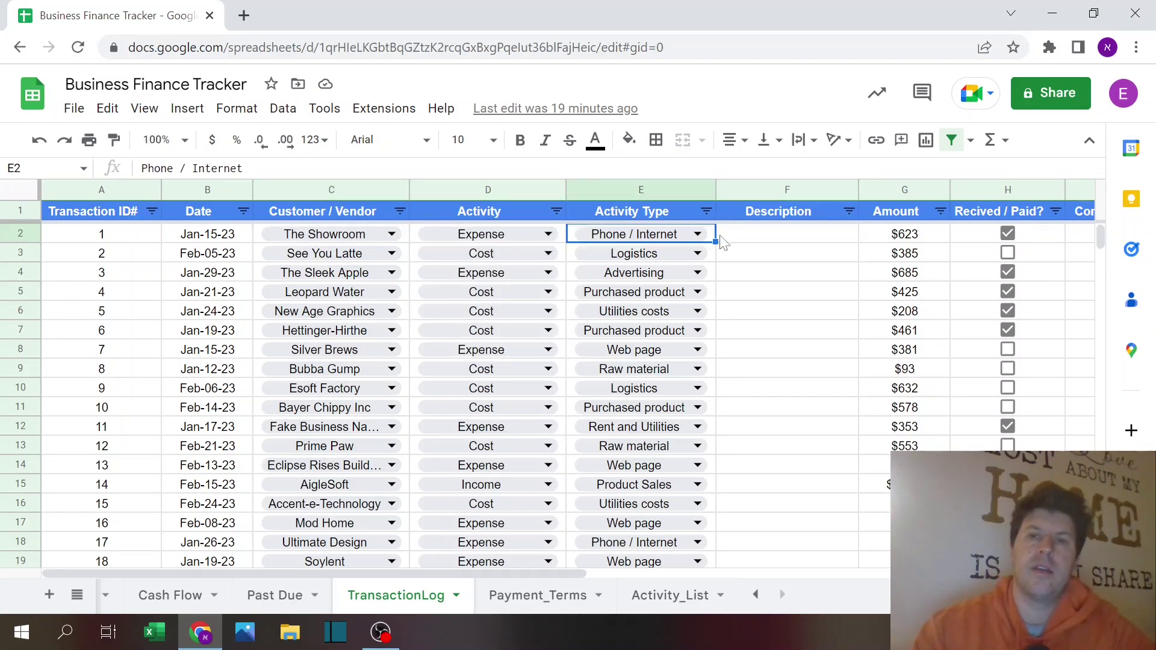
{"action": "left_click", "coordinate": [284, 108]}
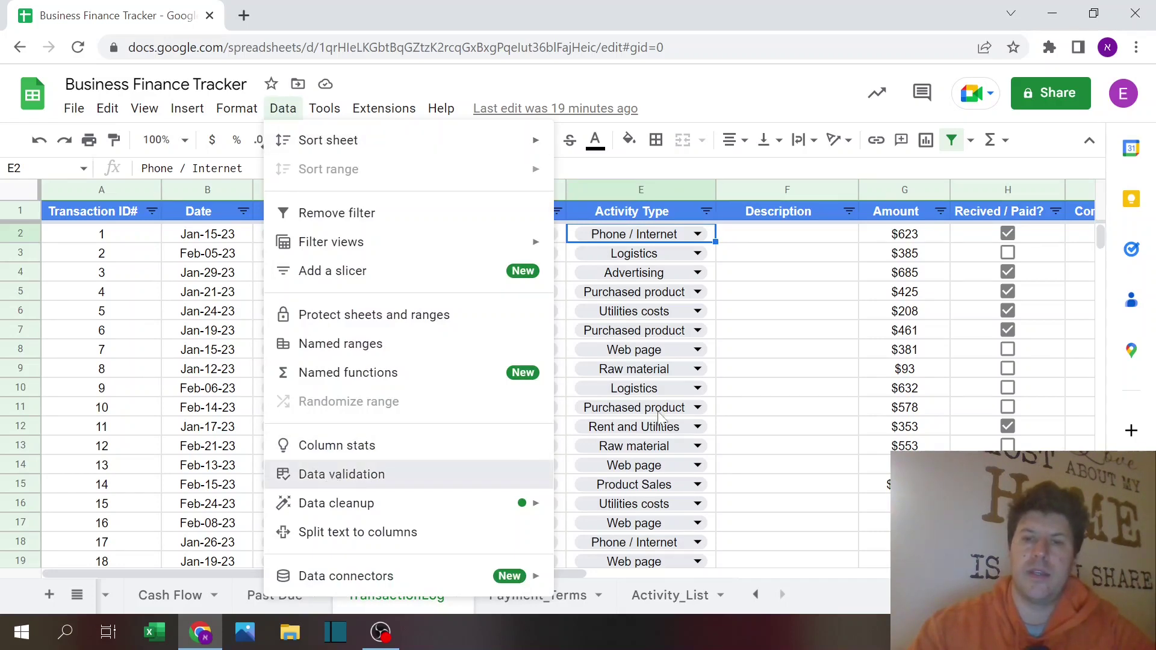
{"action": "left_click", "coordinate": [333, 480]}
{"action": "scroll", "coordinate": [1108, 269], "scroll_direction": "down", "scroll_amount": 3}
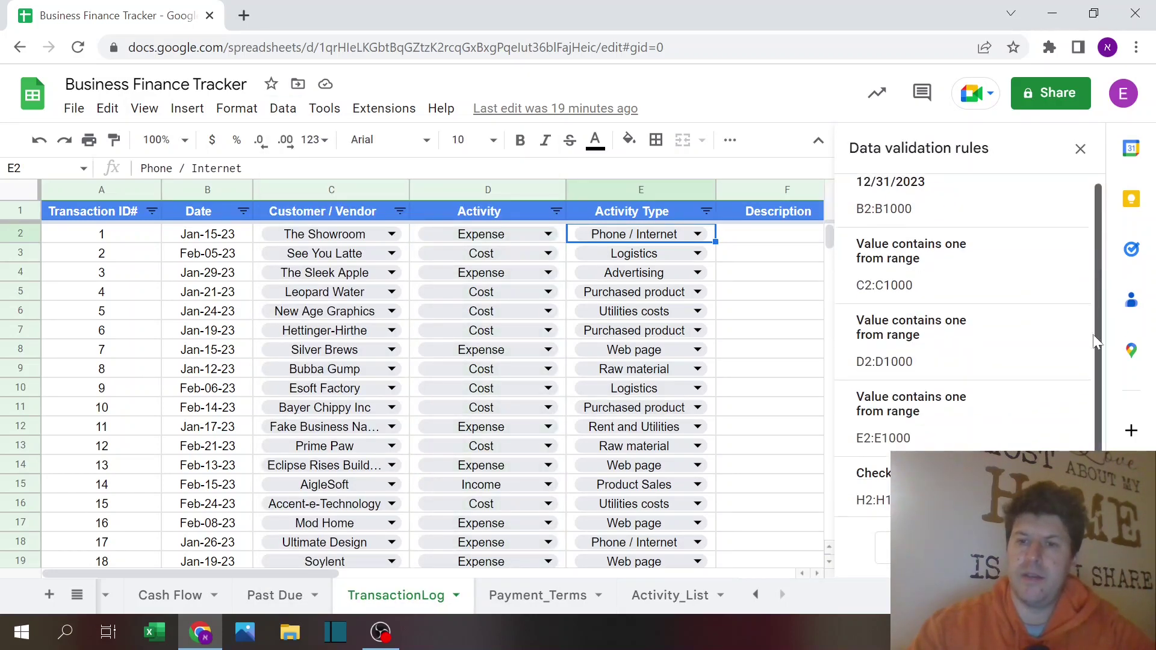
{"action": "left_click", "coordinate": [931, 421]}
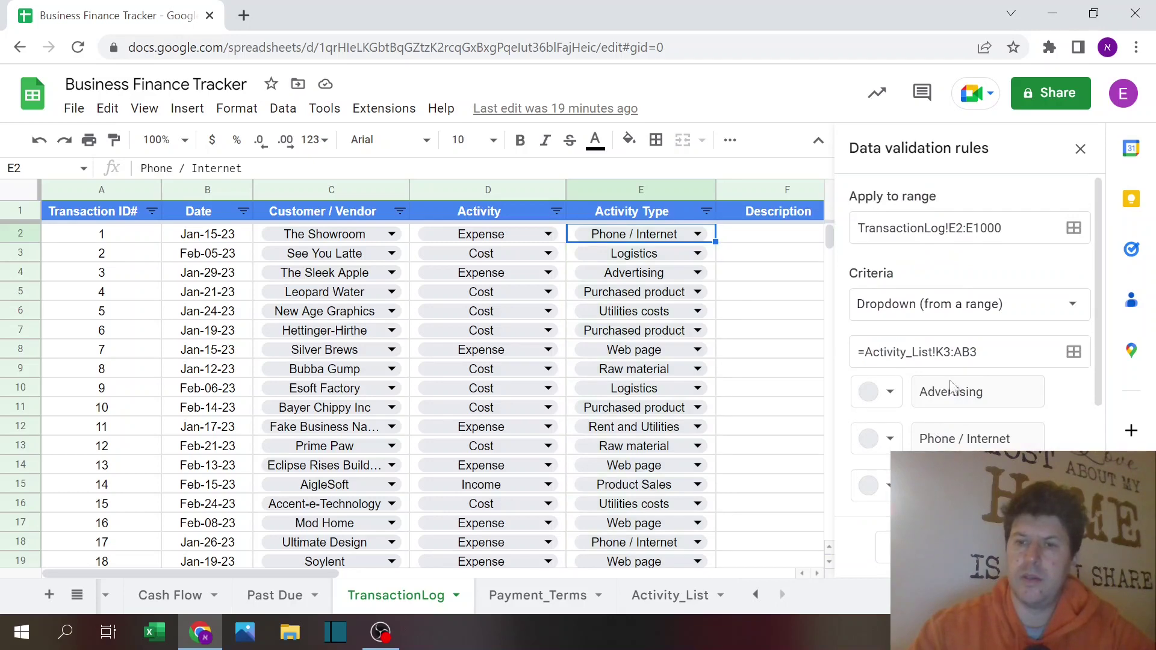
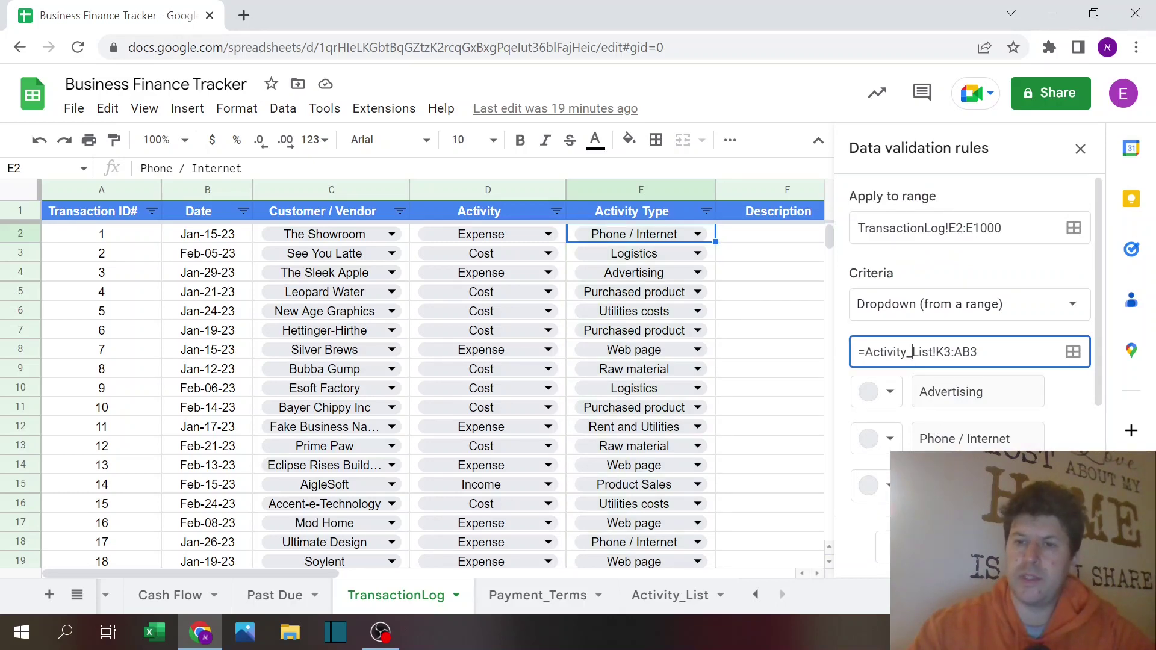
Step: Examine the activity type drop-down table on Activity_List that feeds the rule, and return to TransactionLog with the validation rules closed
{"action": "left_click", "coordinate": [672, 594]}
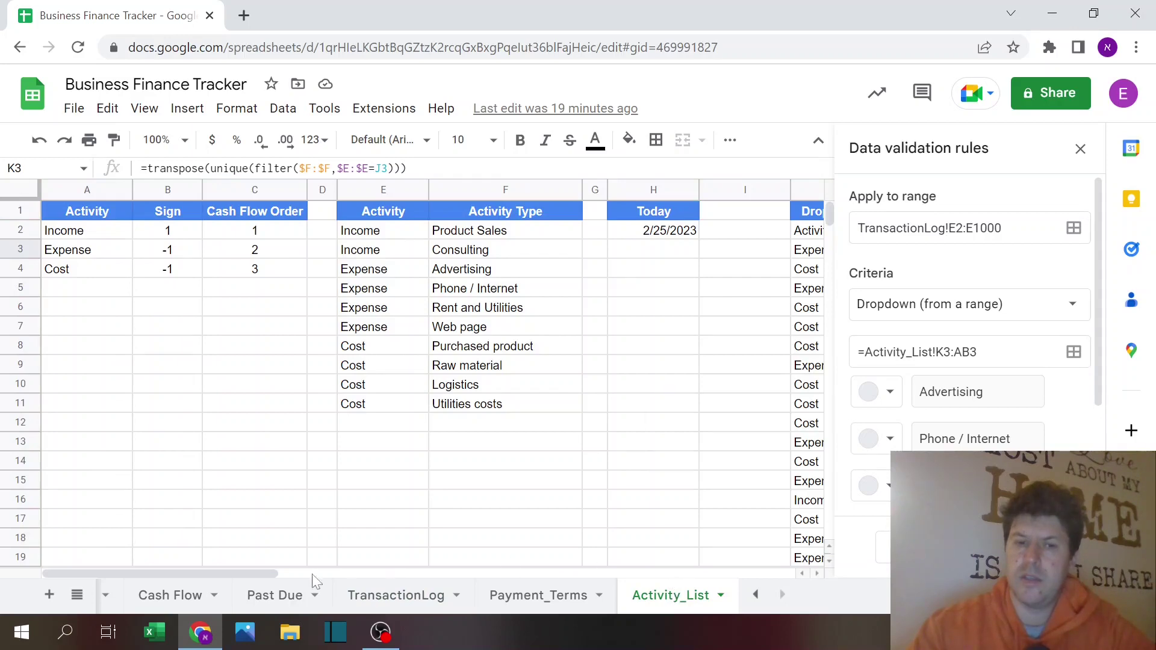
{"action": "left_click_drag", "start_coordinate": [263, 577], "coordinate": [476, 592]}
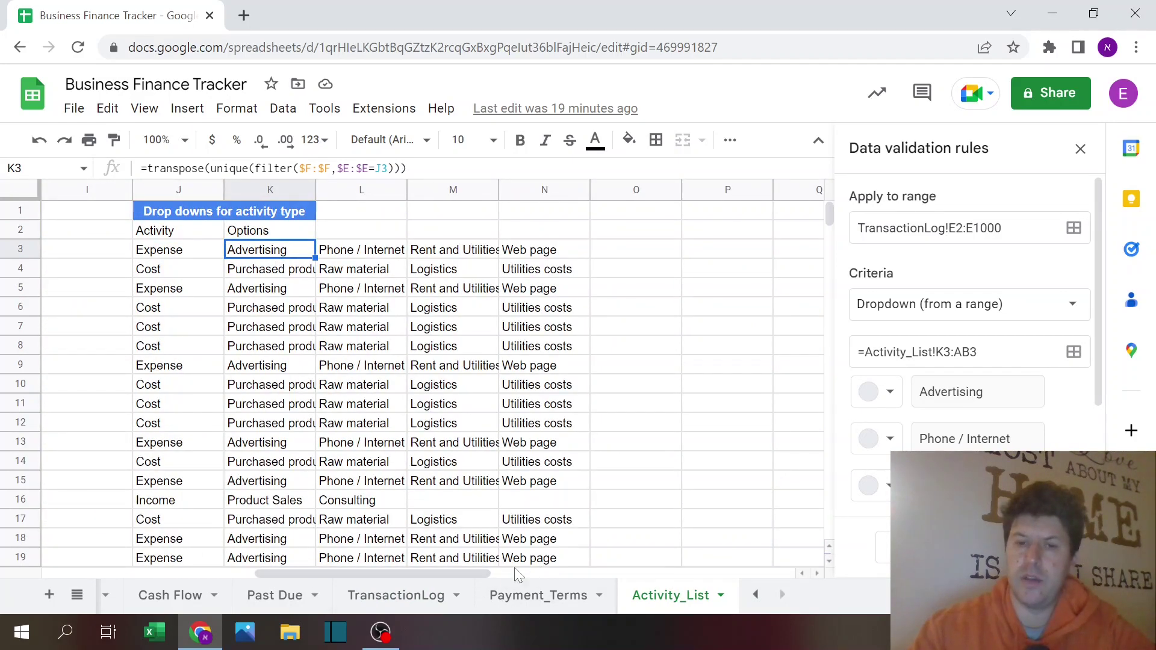
{"action": "left_click_drag", "start_coordinate": [477, 572], "coordinate": [107, 569]}
{"action": "left_click", "coordinate": [374, 595]}
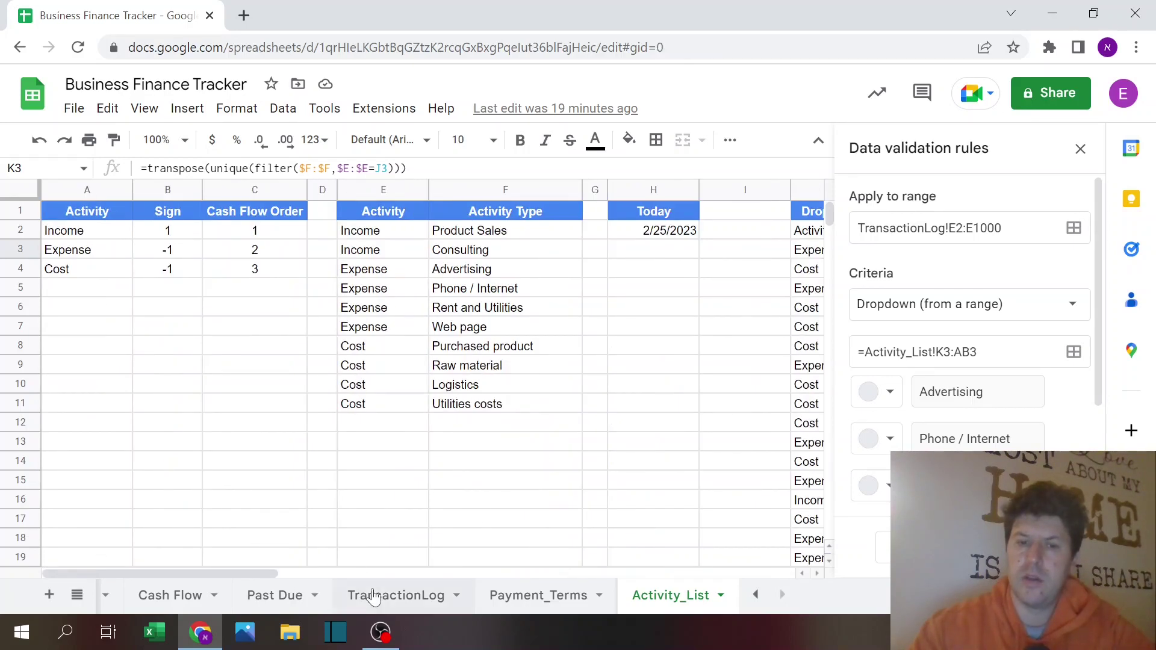
{"action": "left_click", "coordinate": [1081, 149]}
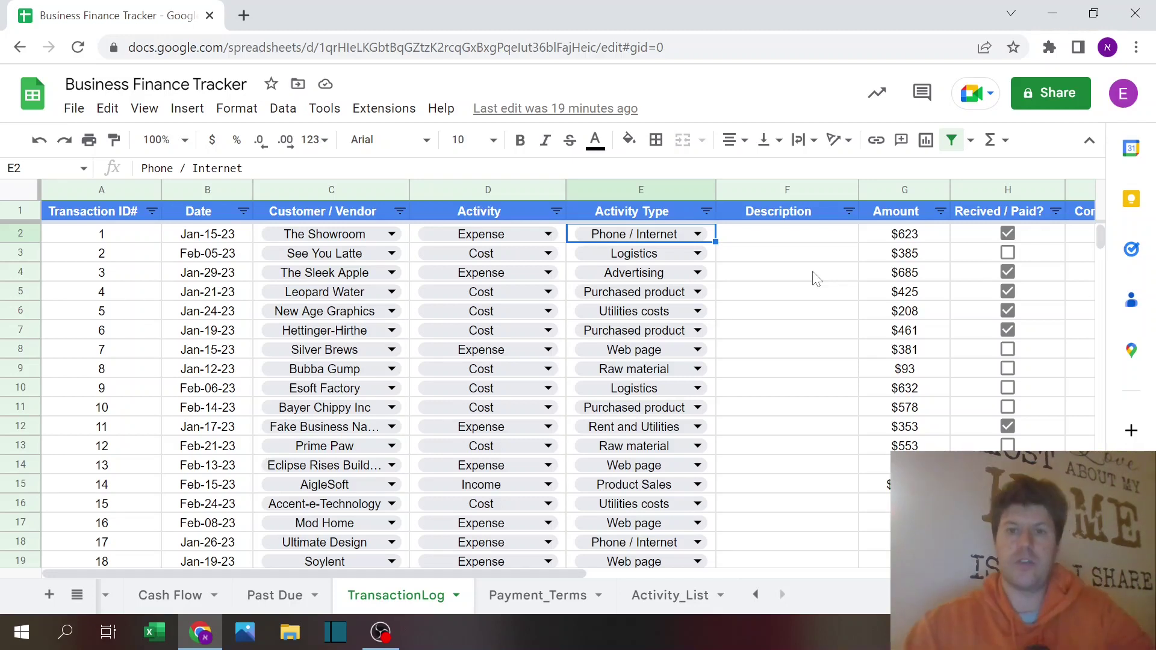
Step: Try Income as transaction 1's activity, restore Expense, and check the Activity Type options in E2 for each
{"action": "left_click", "coordinate": [482, 233]}
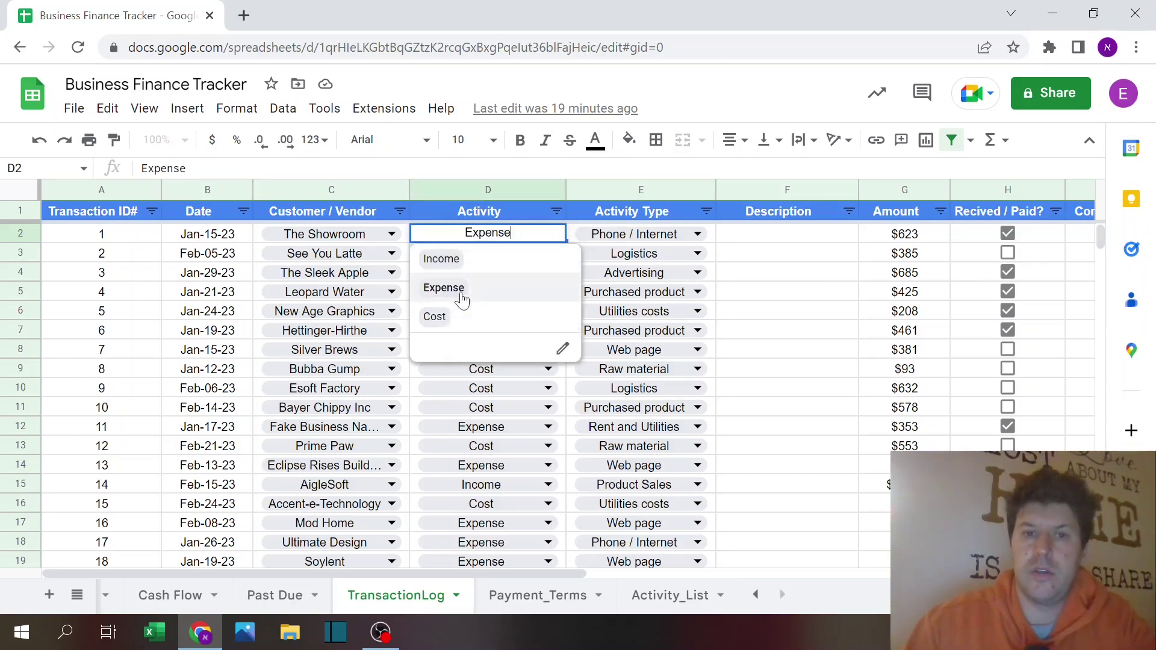
{"action": "left_click", "coordinate": [478, 262]}
{"action": "left_click", "coordinate": [697, 235]}
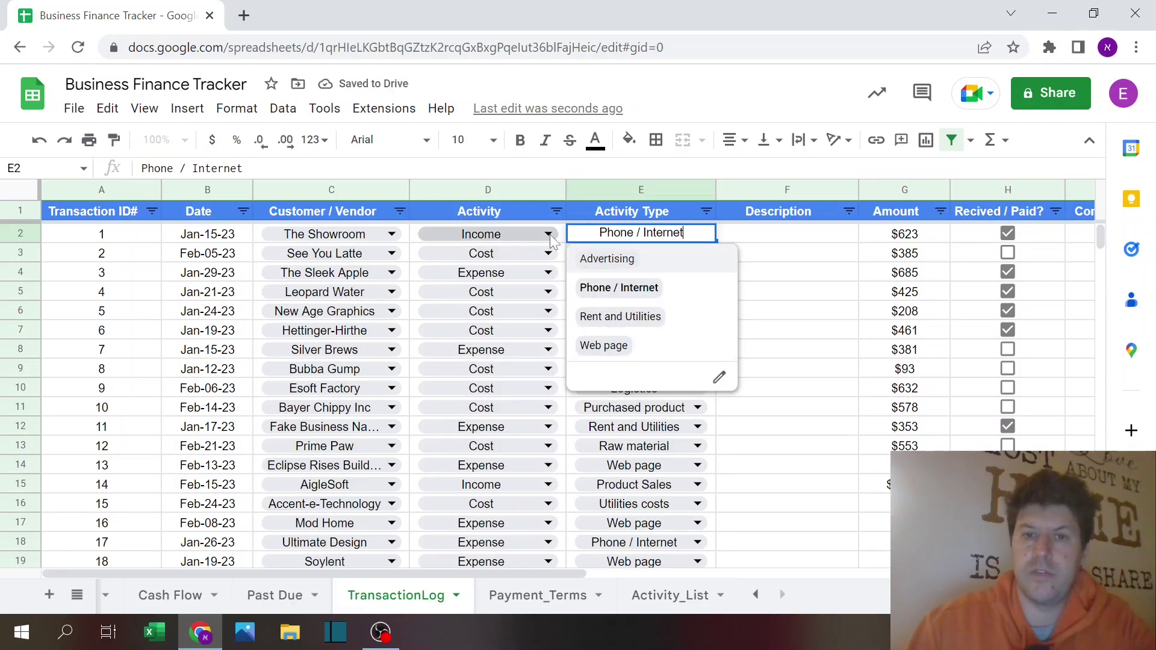
{"action": "left_click", "coordinate": [482, 234]}
{"action": "left_click", "coordinate": [485, 291]}
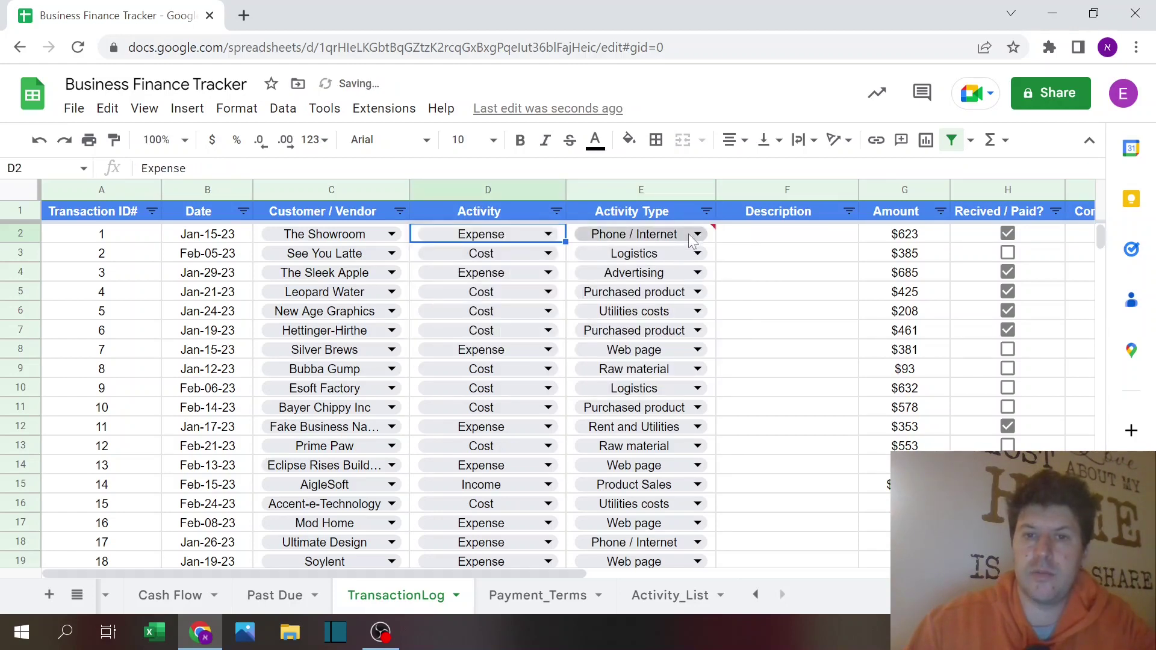
{"action": "left_click", "coordinate": [698, 234]}
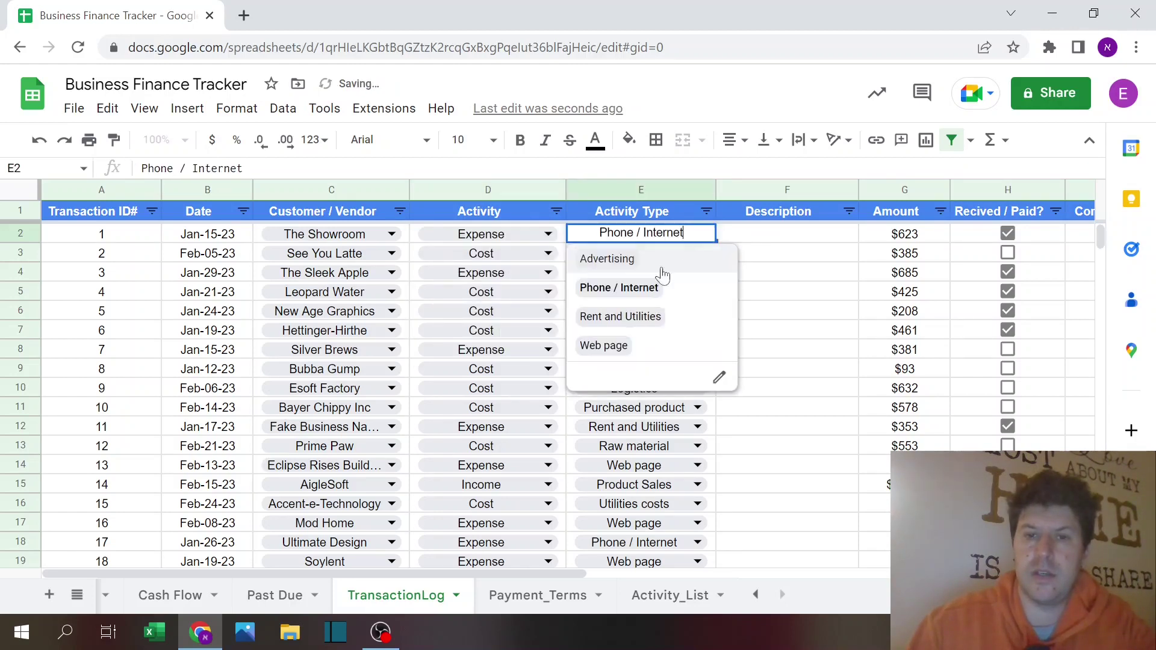
Step: Try Cost as transaction 1's activity, check the Activity Type options, and restore Expense in D2
{"action": "left_click", "coordinate": [545, 235]}
{"action": "left_click", "coordinate": [457, 318]}
{"action": "left_click", "coordinate": [698, 235]}
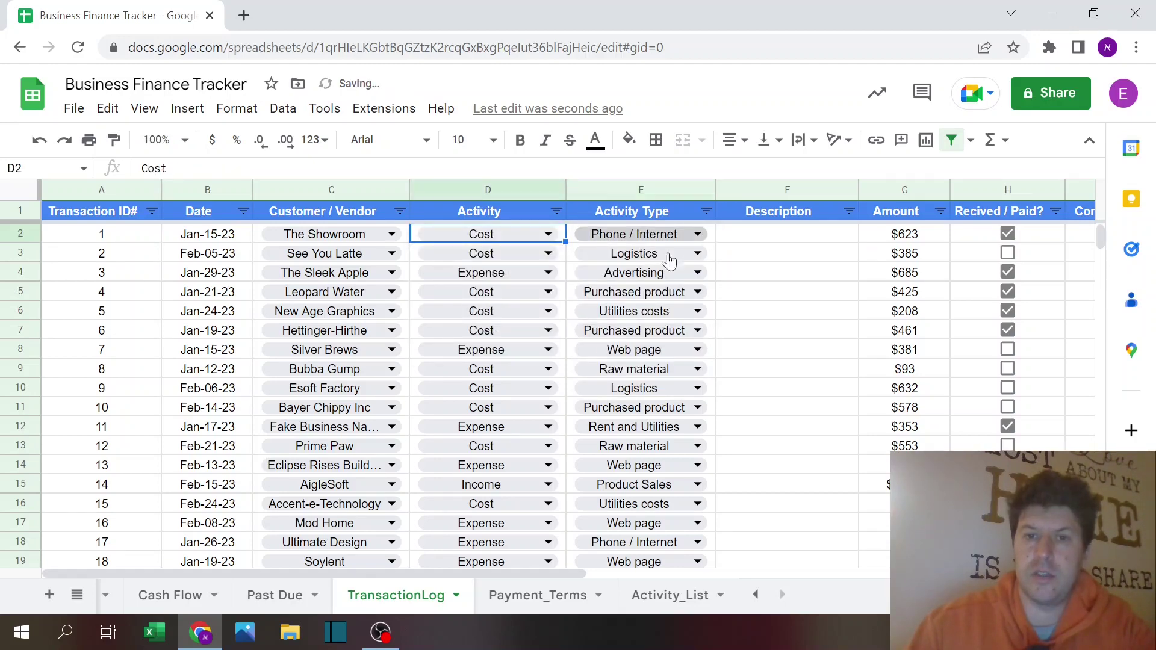
{"action": "left_click", "coordinate": [548, 235]}
{"action": "left_click", "coordinate": [476, 289]}
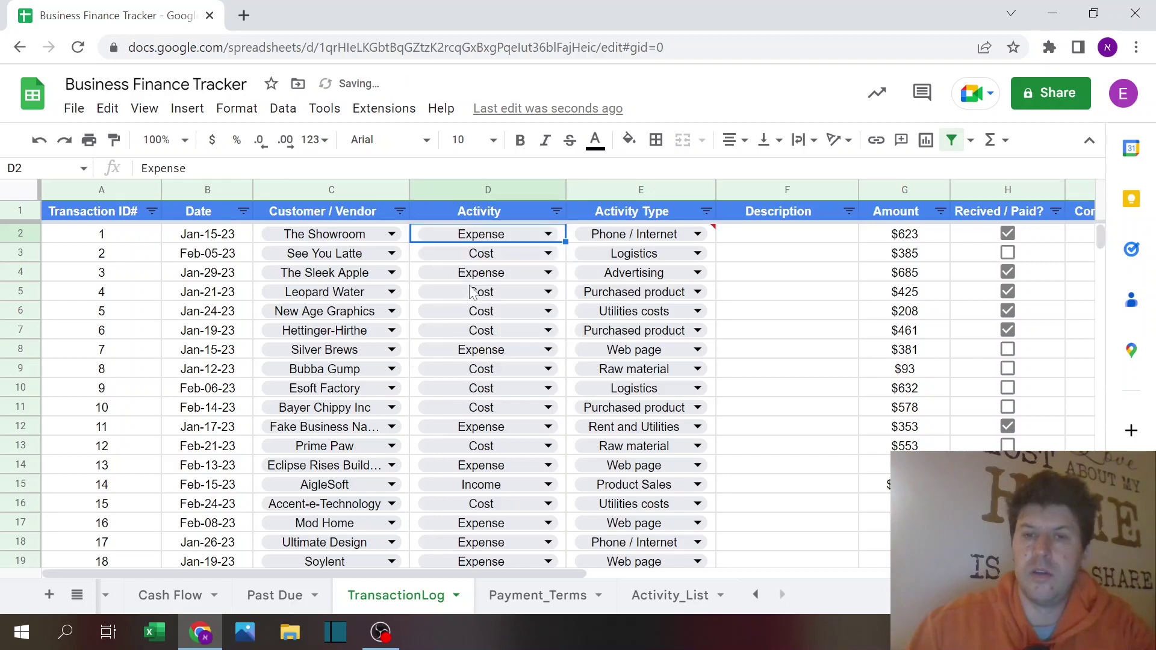
Step: Enter the descriptions Mobile Line for transaction 1 in F2 and Packaging for transaction 2 in F3
{"action": "left_click", "coordinate": [772, 277]}
{"action": "left_click", "coordinate": [779, 253]}
{"action": "left_click", "coordinate": [787, 241]}
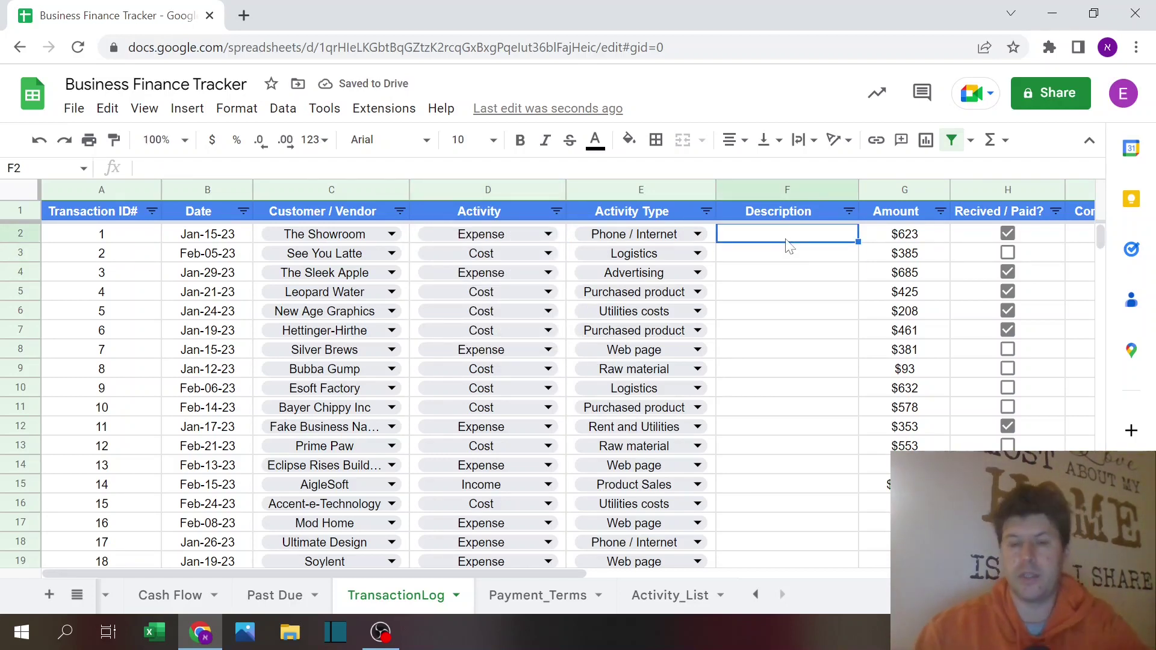
{"action": "type", "text": "Mobile Line"}
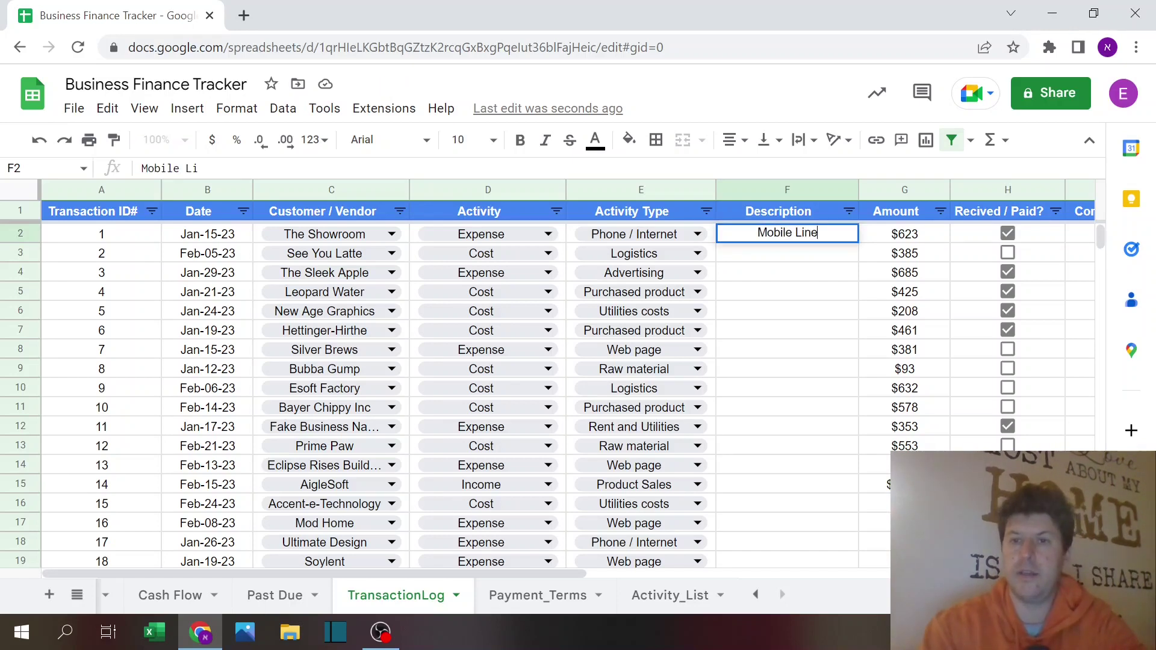
{"action": "key", "text": "Return"}
{"action": "type", "text": "Packaging"}
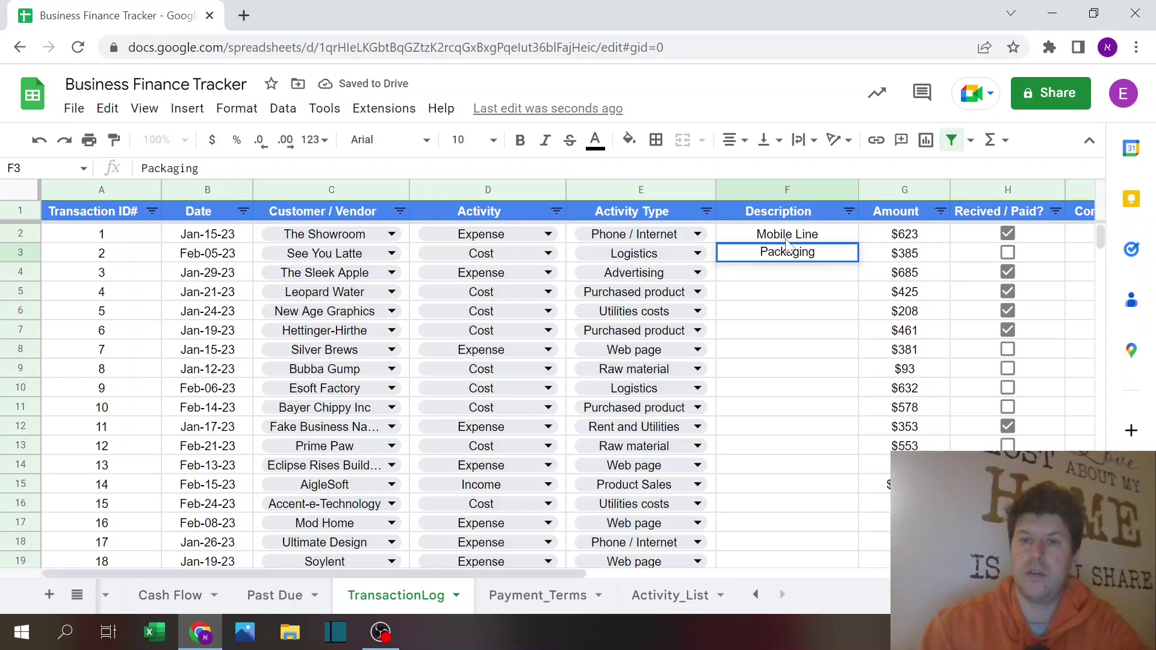
{"action": "key", "text": "Return"}
{"action": "key", "text": "Up"}
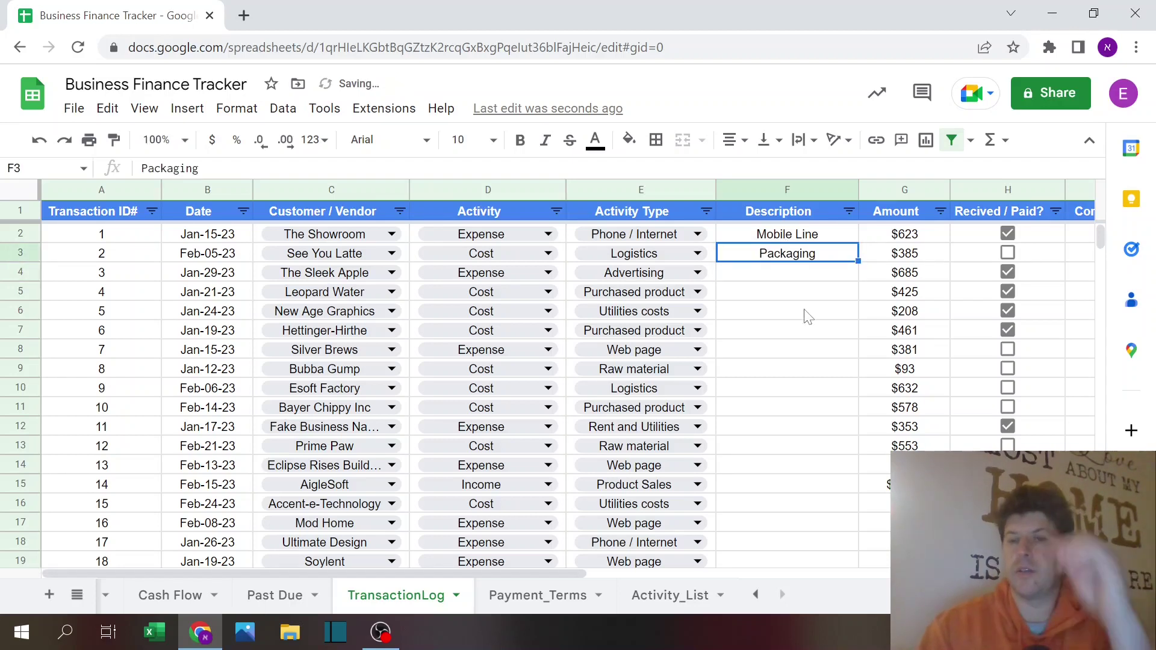
Step: View transaction 1's Amount, Recived / Paid? and Comment cells in row 2
{"action": "key", "text": "Right"}
{"action": "key", "text": "Up"}
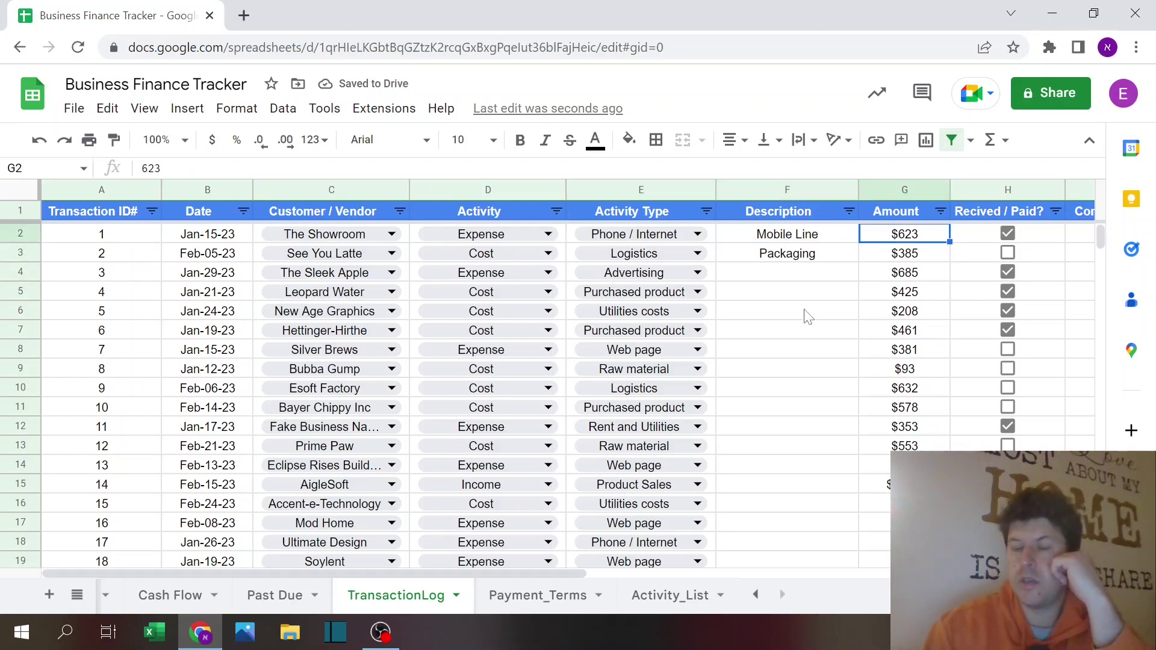
{"action": "key", "text": "Right"}
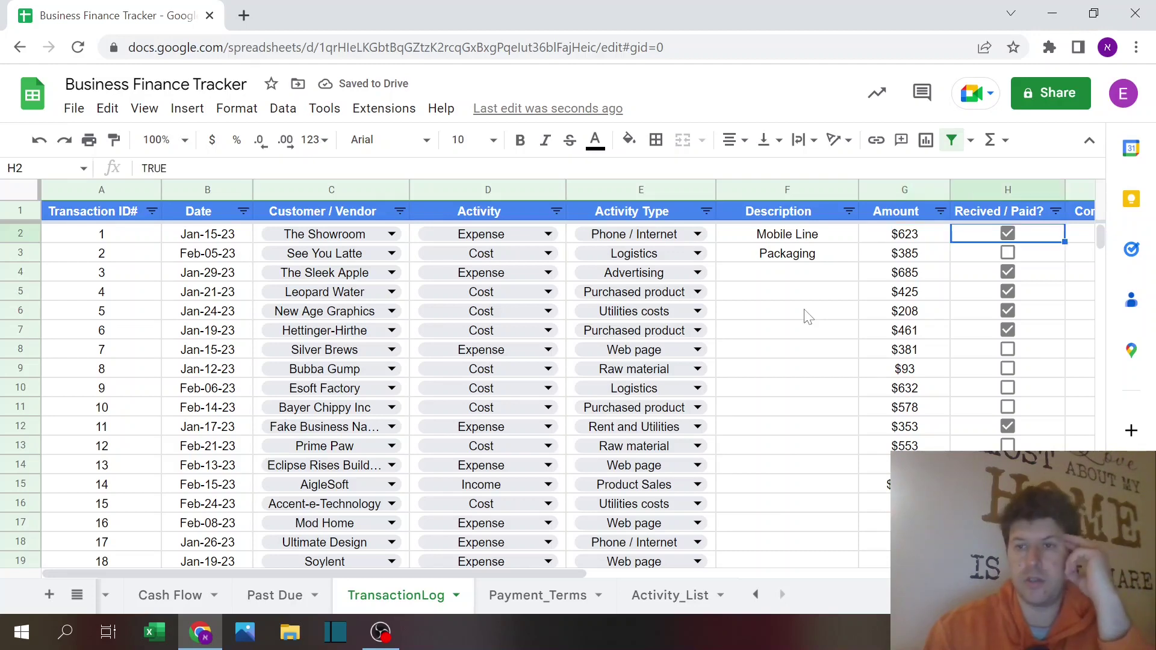
{"action": "key", "text": "Right"}
{"action": "key", "text": "Right"}
{"action": "key", "text": "Left"}
{"action": "key", "text": "Left"}
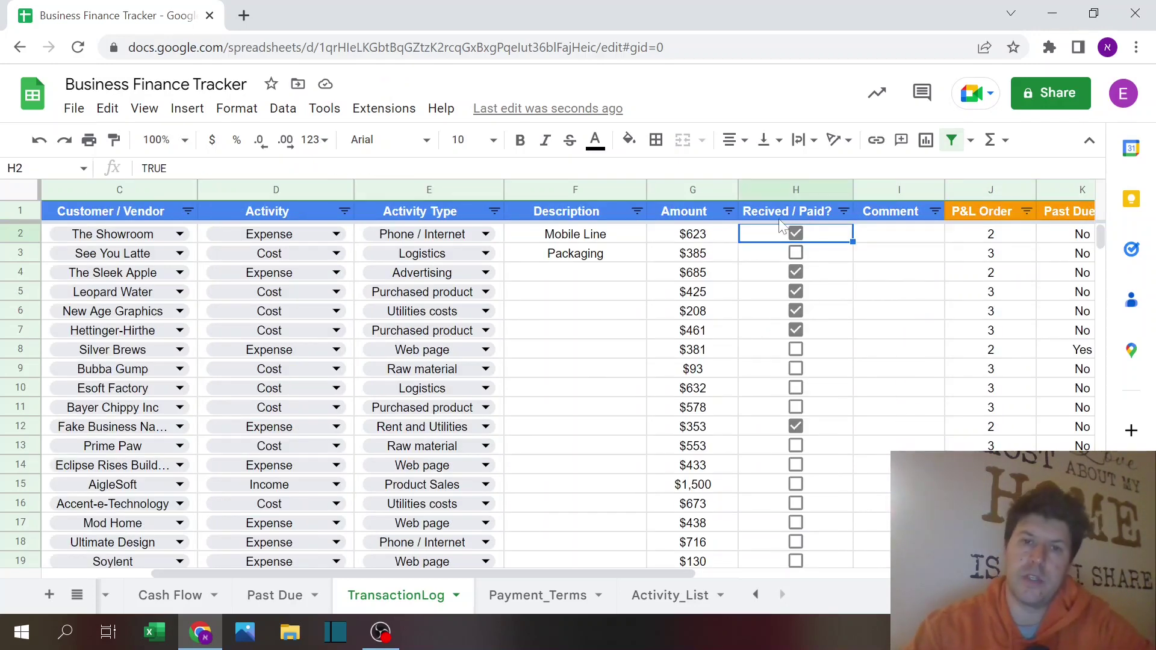
Step: Insert a checkbox in transaction 1's Recived / Paid? cell H2, and toggle it off and on, leaving it ticked
{"action": "left_click", "coordinate": [285, 111]}
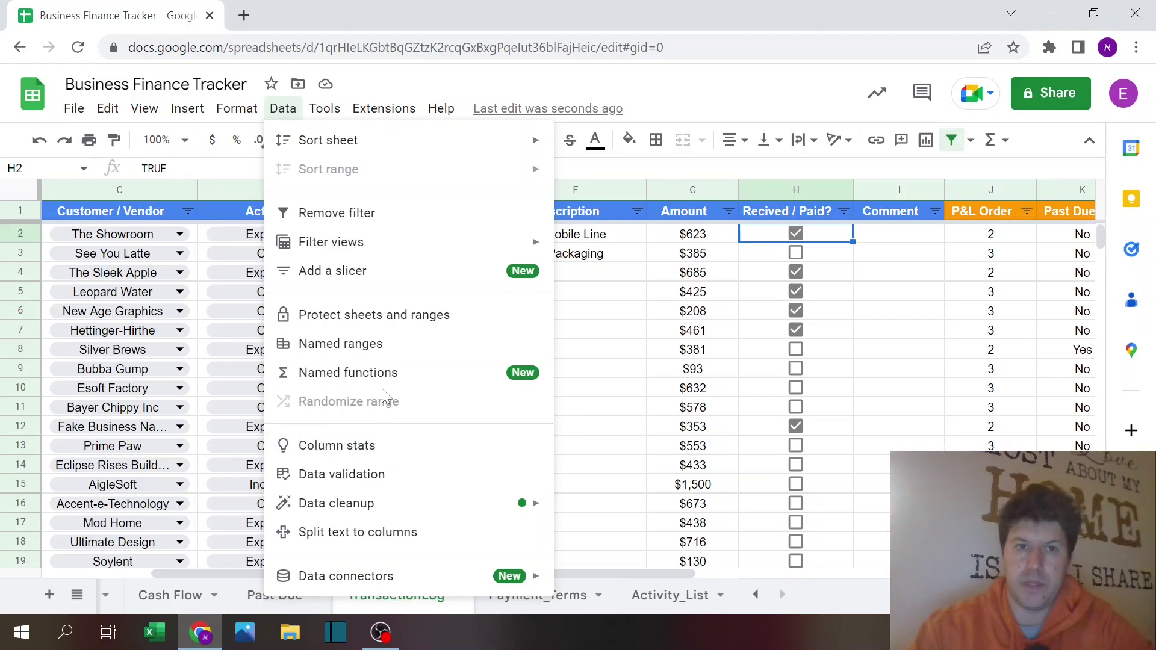
{"action": "mouse_move", "coordinate": [188, 114]}
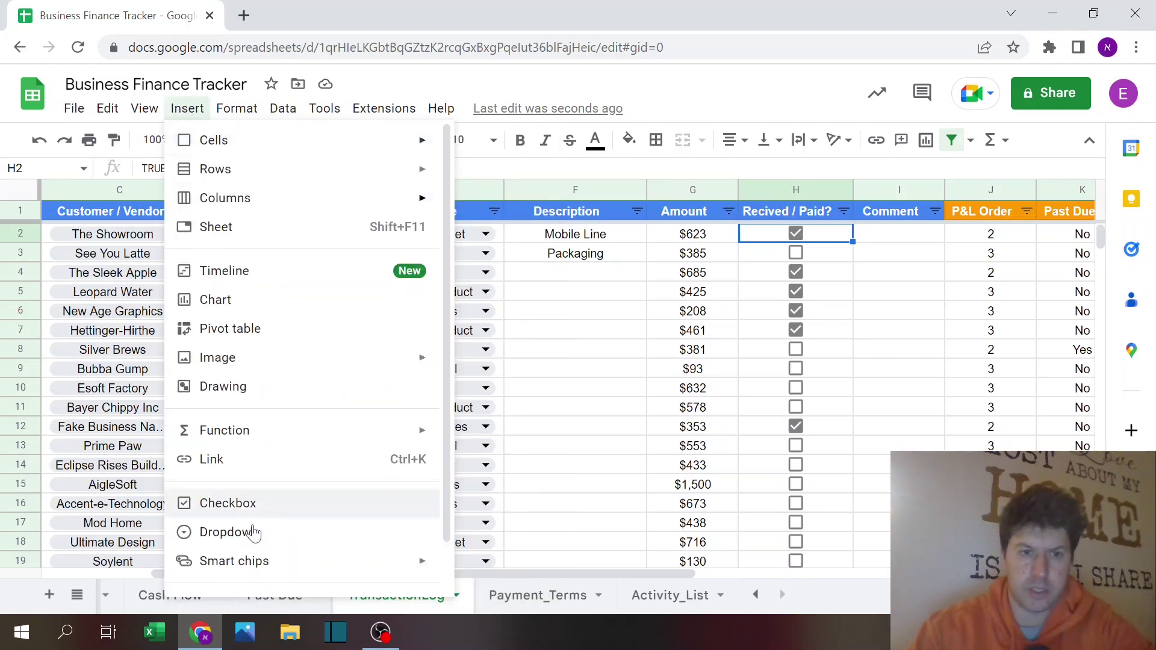
{"action": "left_click", "coordinate": [244, 509]}
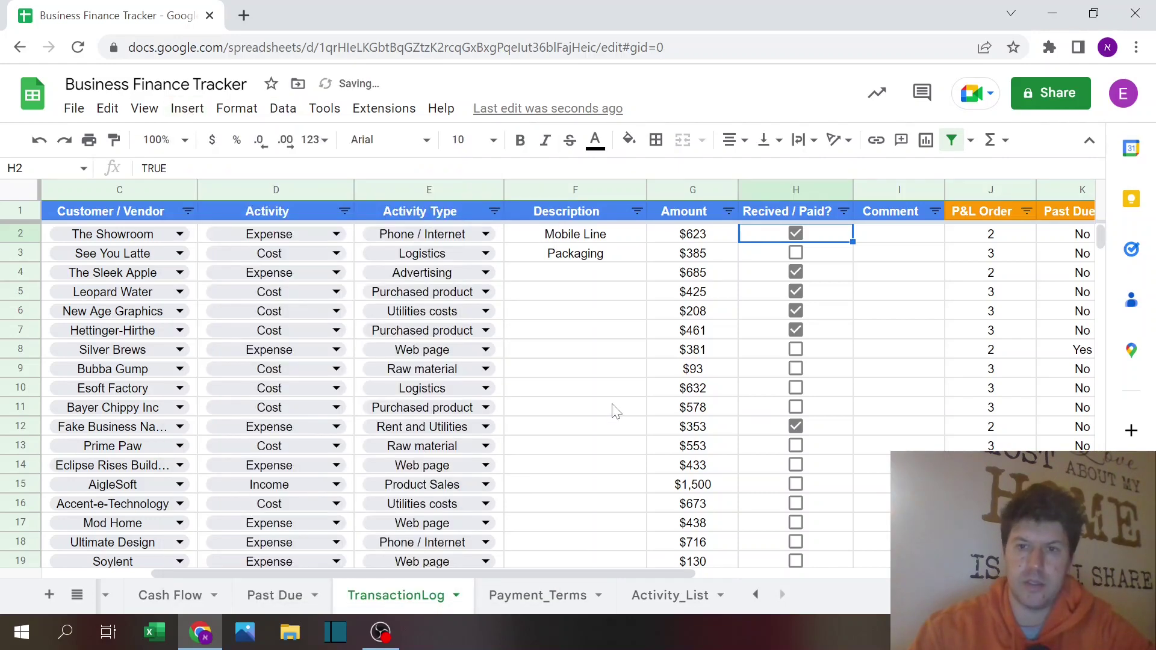
{"action": "left_click", "coordinate": [800, 236]}
{"action": "left_click", "coordinate": [800, 237]}
{"action": "left_click", "coordinate": [801, 237]}
{"action": "left_click", "coordinate": [802, 237]}
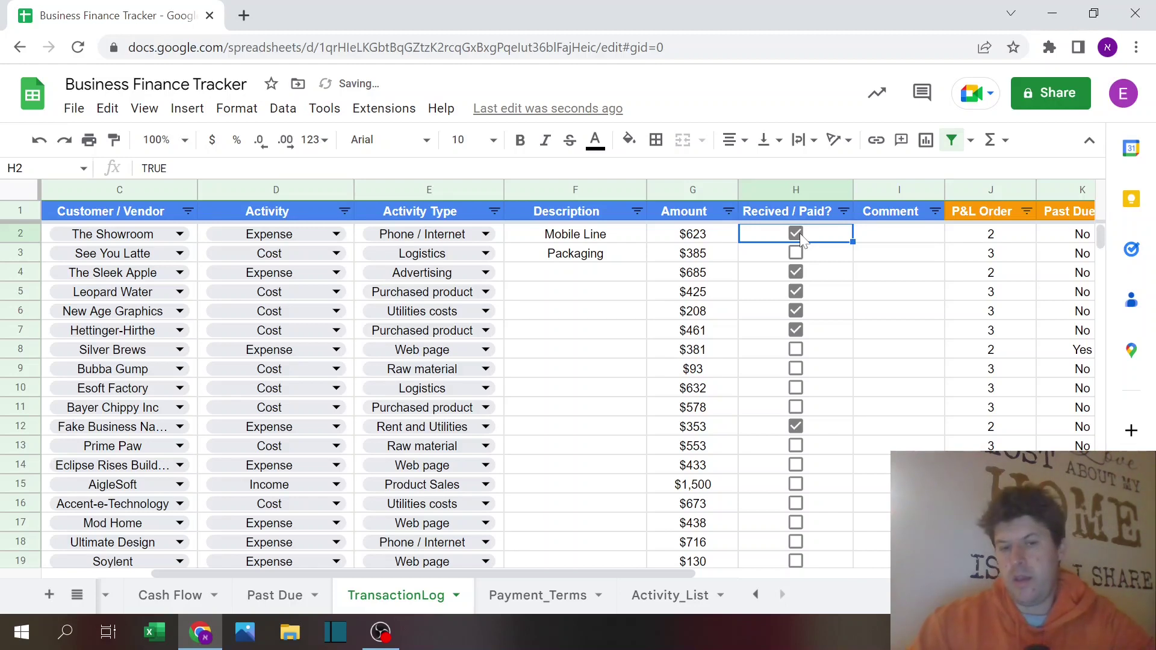
Step: View the calculated columns from P&L Order to Due Date in row 2 and examine the P&L Order formula in J2
{"action": "key", "text": "Right"}
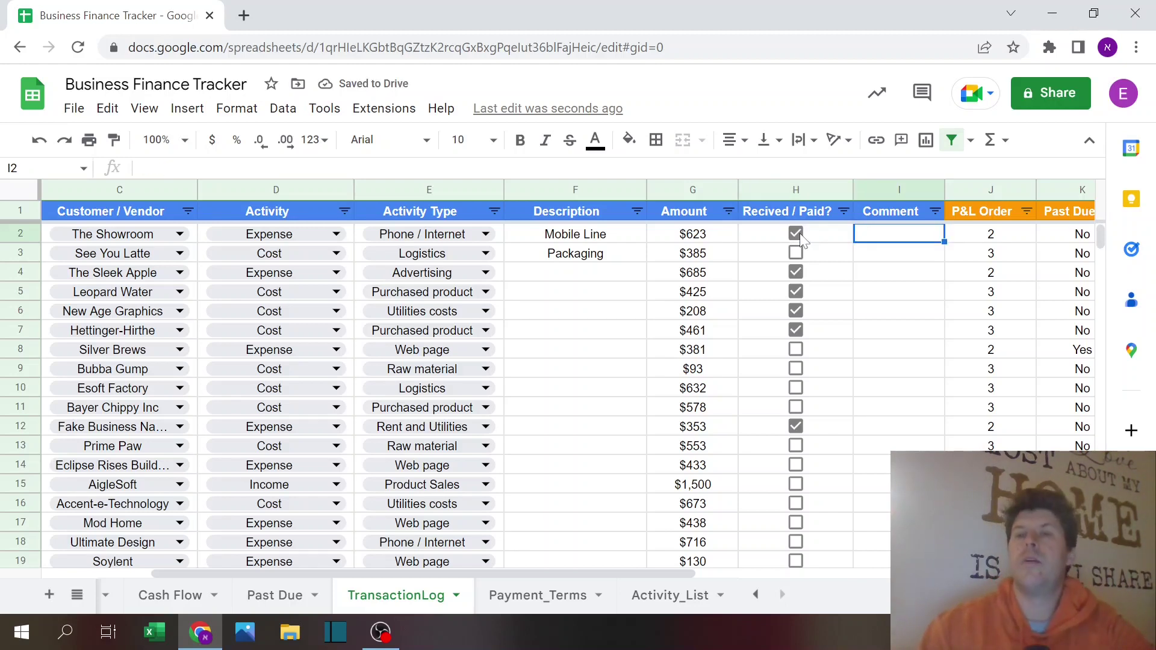
{"action": "key", "text": "Right"}
{"action": "key", "text": "Right"}
{"action": "key", "text": "Right"}
{"action": "key", "text": "Right"}
{"action": "key", "text": "Right"}
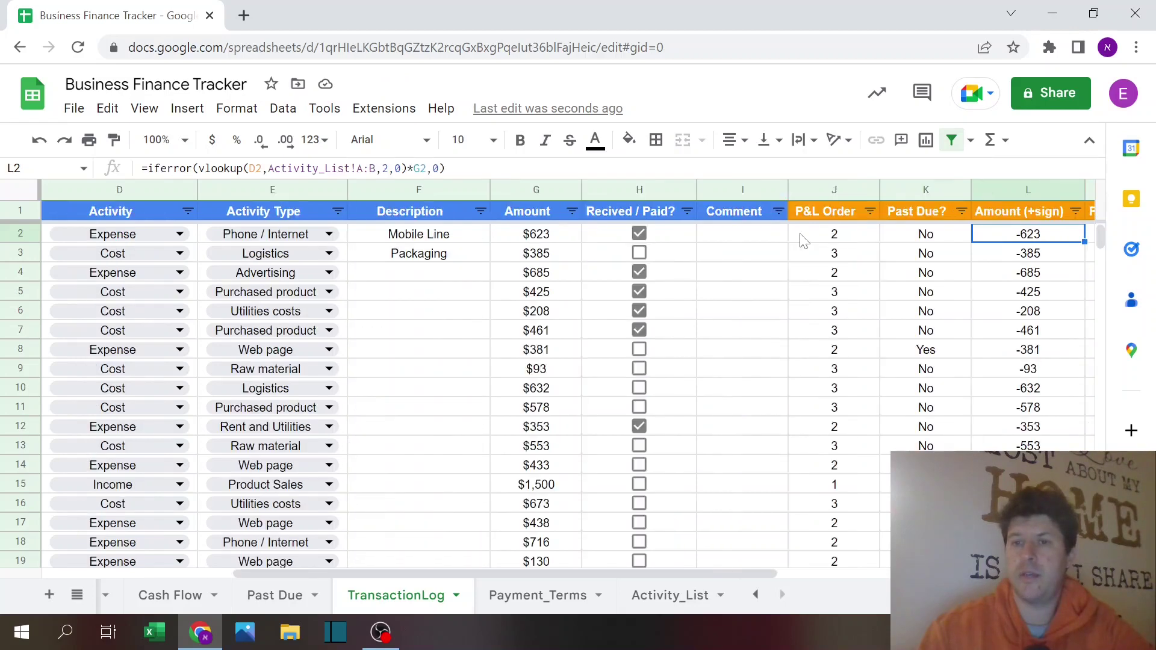
{"action": "left_click_drag", "start_coordinate": [506, 212], "coordinate": [960, 211]}
{"action": "left_click", "coordinate": [989, 237]}
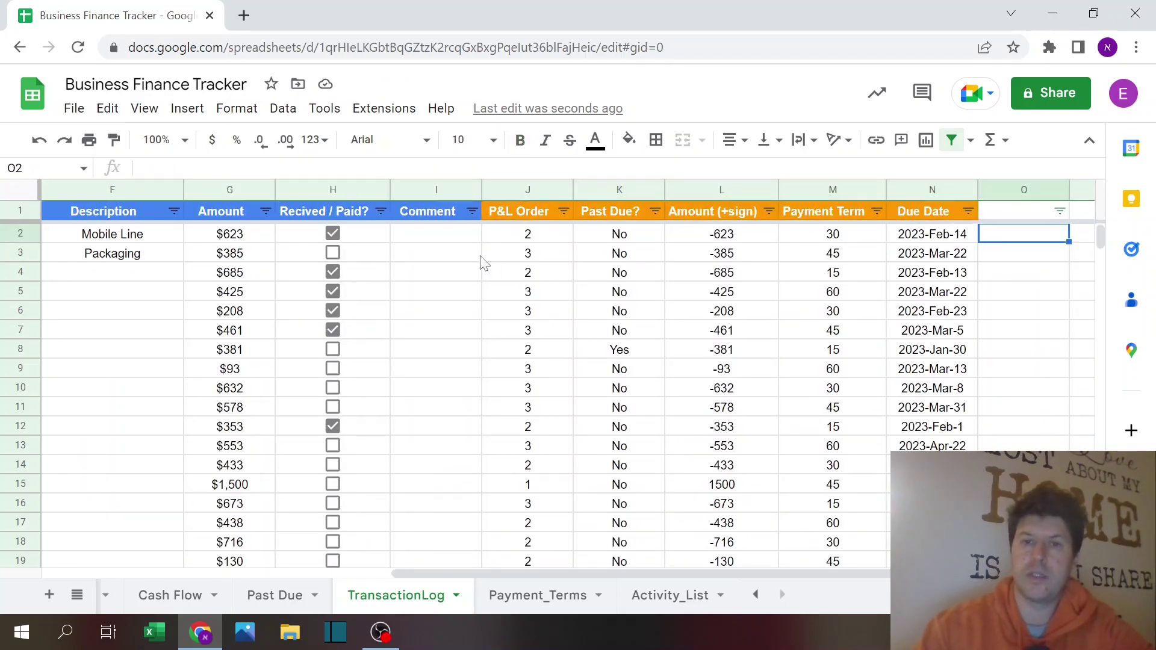
{"action": "left_click", "coordinate": [519, 239]}
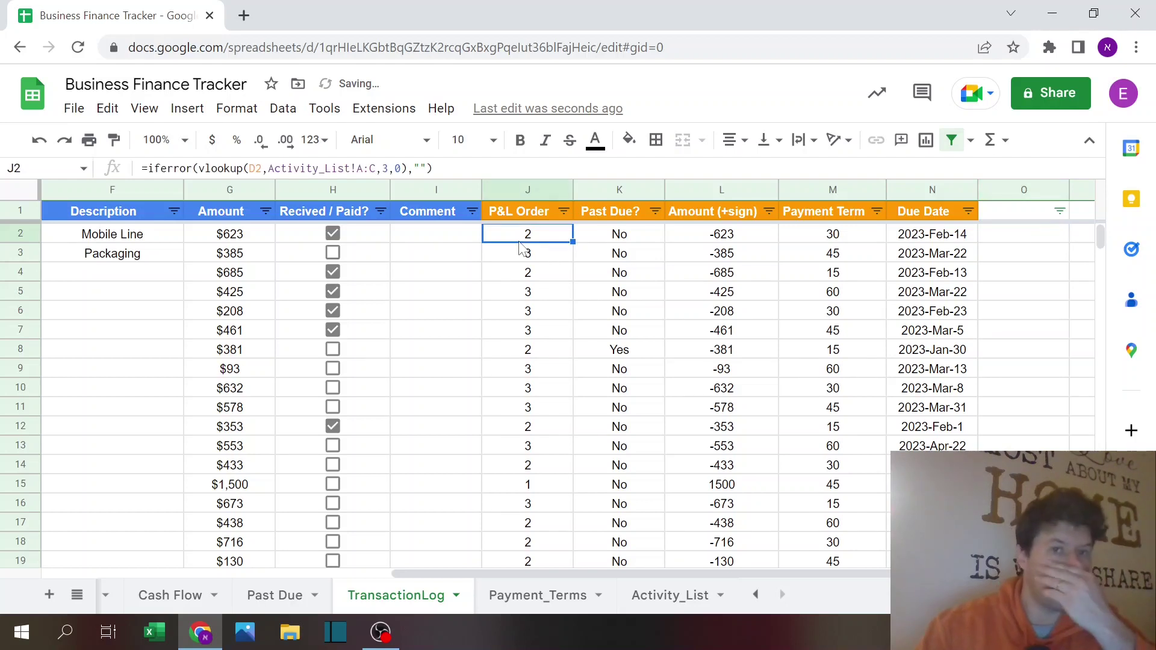
Step: Rename the P&L Order header in J1 to Cash Flow Order and widen column J to fit it
{"action": "left_click", "coordinate": [514, 214]}
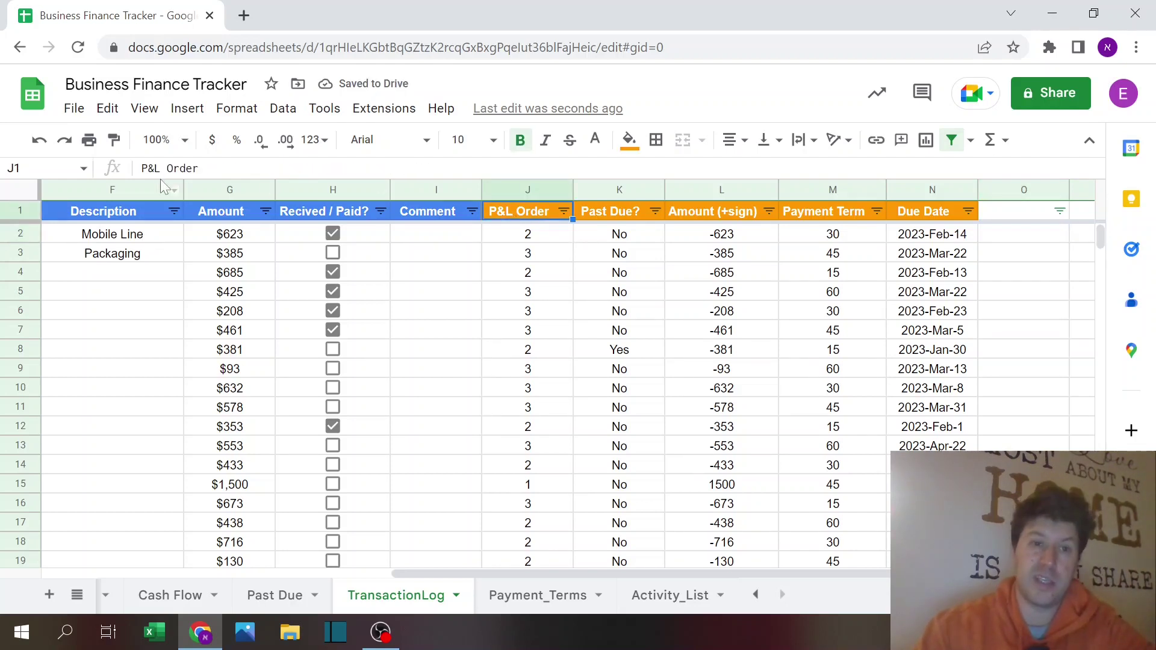
{"action": "left_click_drag", "start_coordinate": [165, 168], "coordinate": [142, 168]}
{"action": "type", "text": "Cash Flow"}
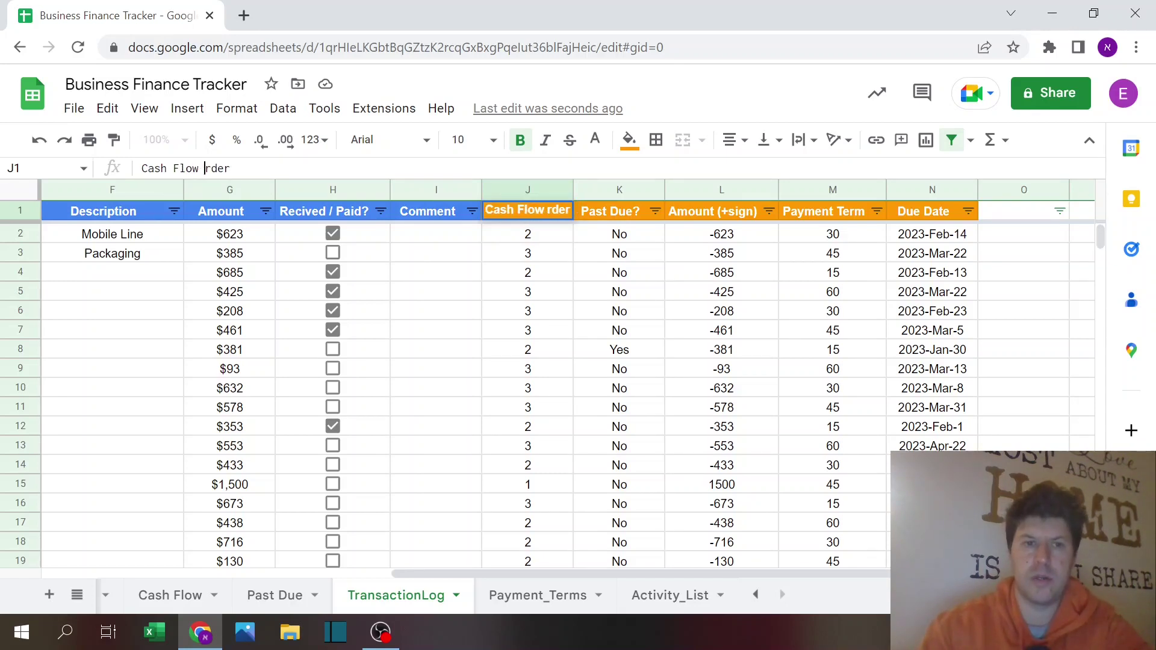
{"action": "type", "text": " O"}
{"action": "key", "text": "Return"}
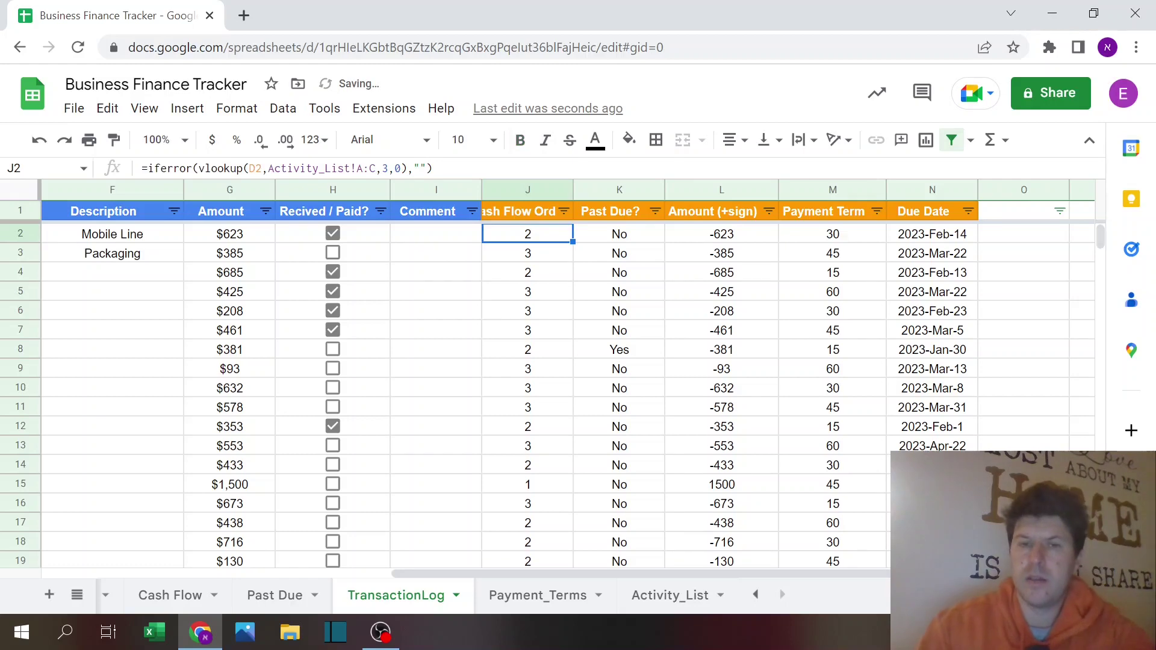
{"action": "left_click_drag", "start_coordinate": [573, 192], "coordinate": [528, 371]}
{"action": "left_click_drag", "start_coordinate": [604, 527], "coordinate": [619, 527]}
{"action": "left_click", "coordinate": [671, 595]}
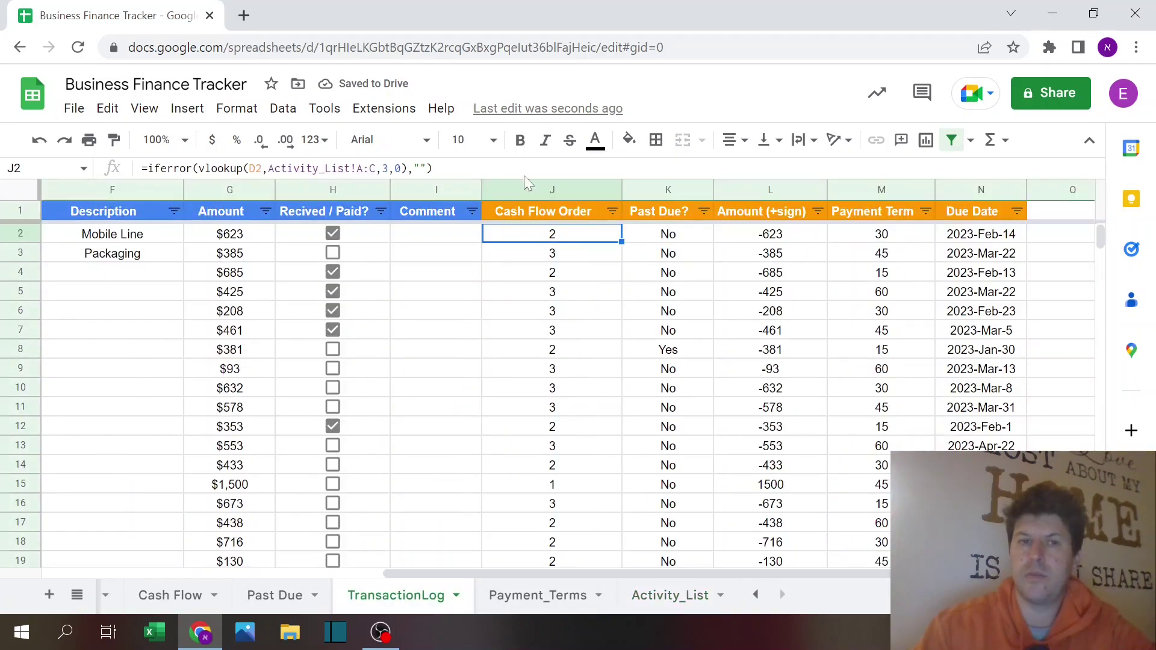
Step: Examine the Past Due? formula in K2 and the Due Date formula in N2
{"action": "left_click", "coordinate": [691, 238]}
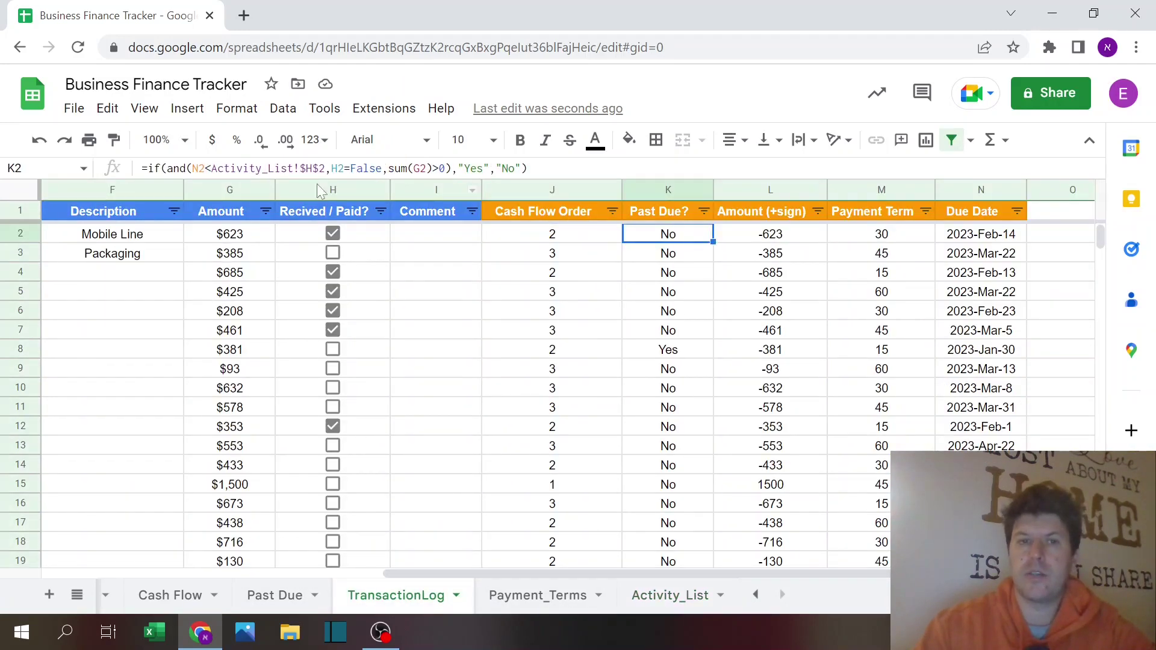
{"action": "left_click", "coordinate": [528, 168]}
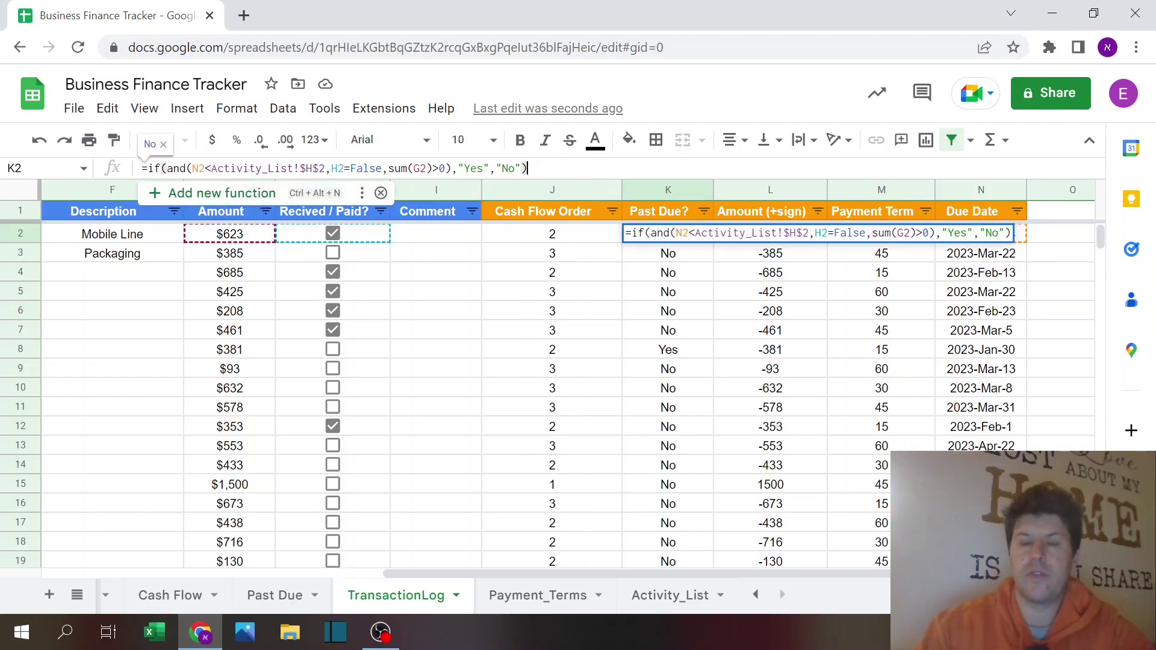
{"action": "key", "text": "Escape"}
{"action": "left_click", "coordinate": [1000, 237]}
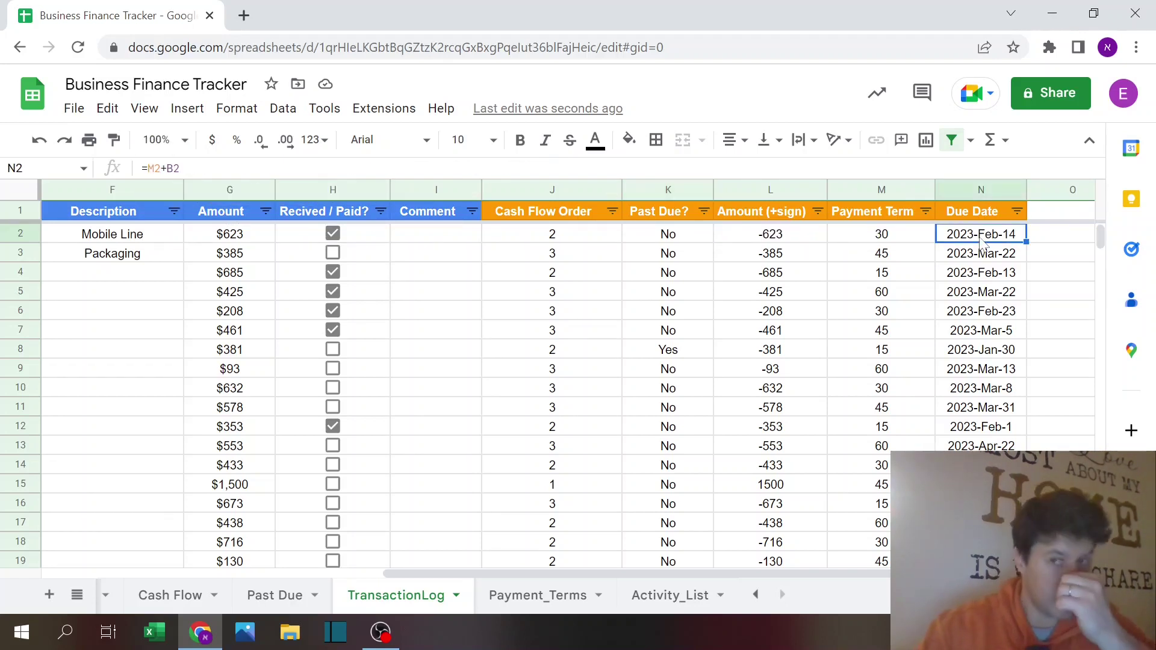
{"action": "left_click", "coordinate": [550, 168]}
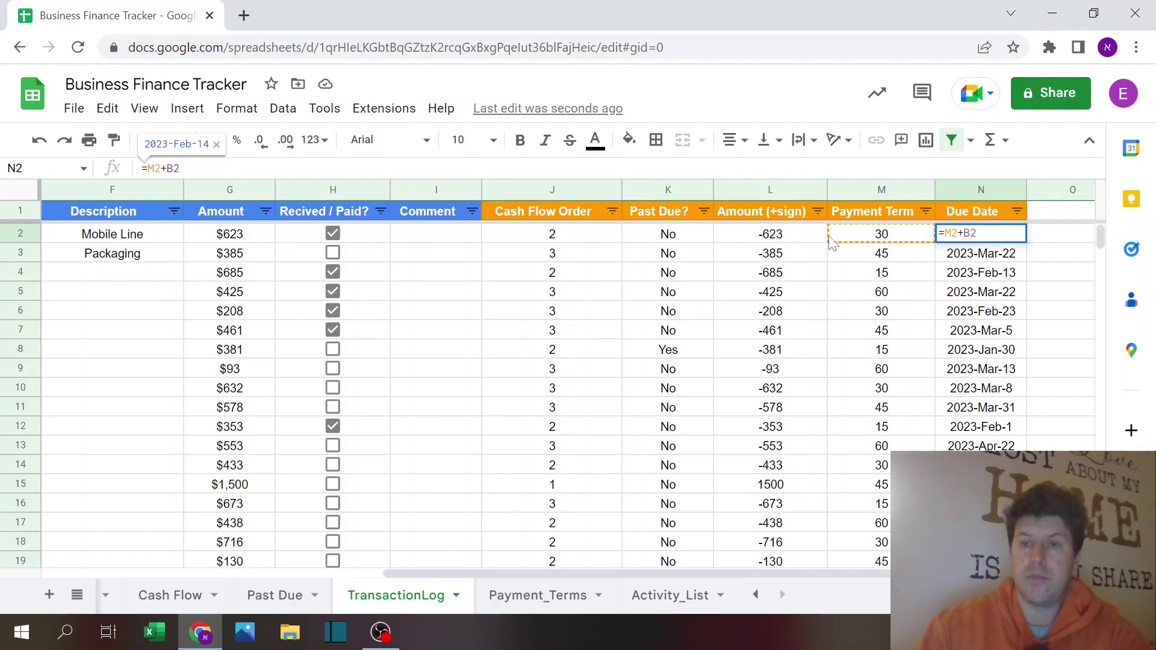
{"action": "key", "text": "Escape"}
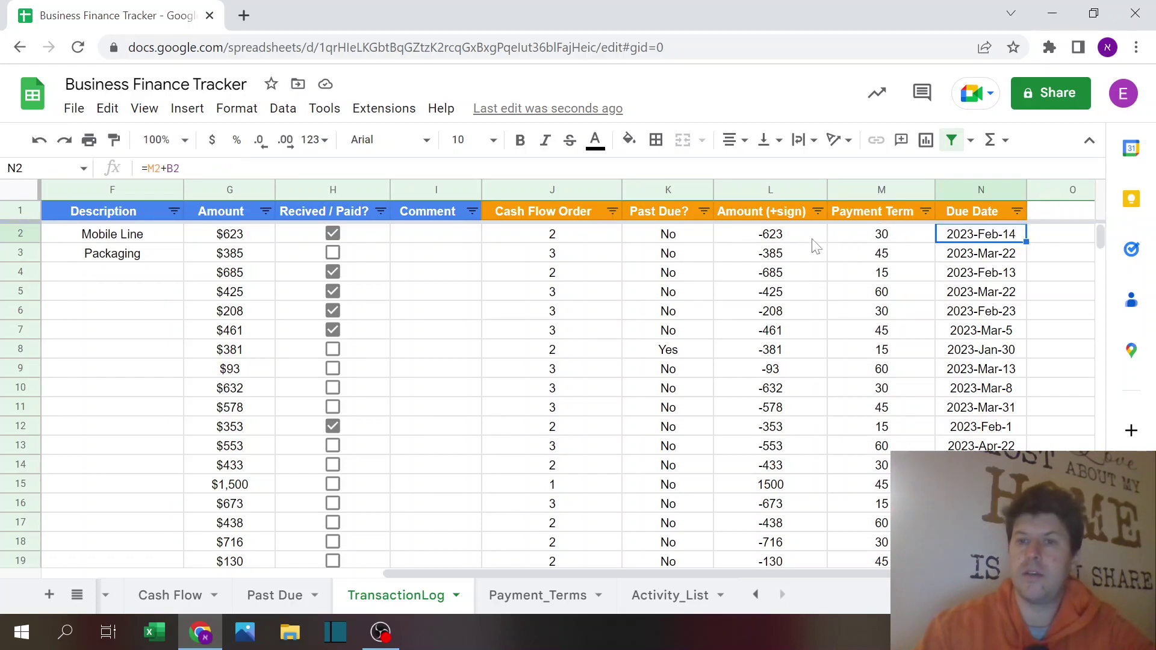
Step: Examine the Payment Term formula in M2 and its default value on Payment_Terms, and return to TransactionLog
{"action": "left_click", "coordinate": [871, 241]}
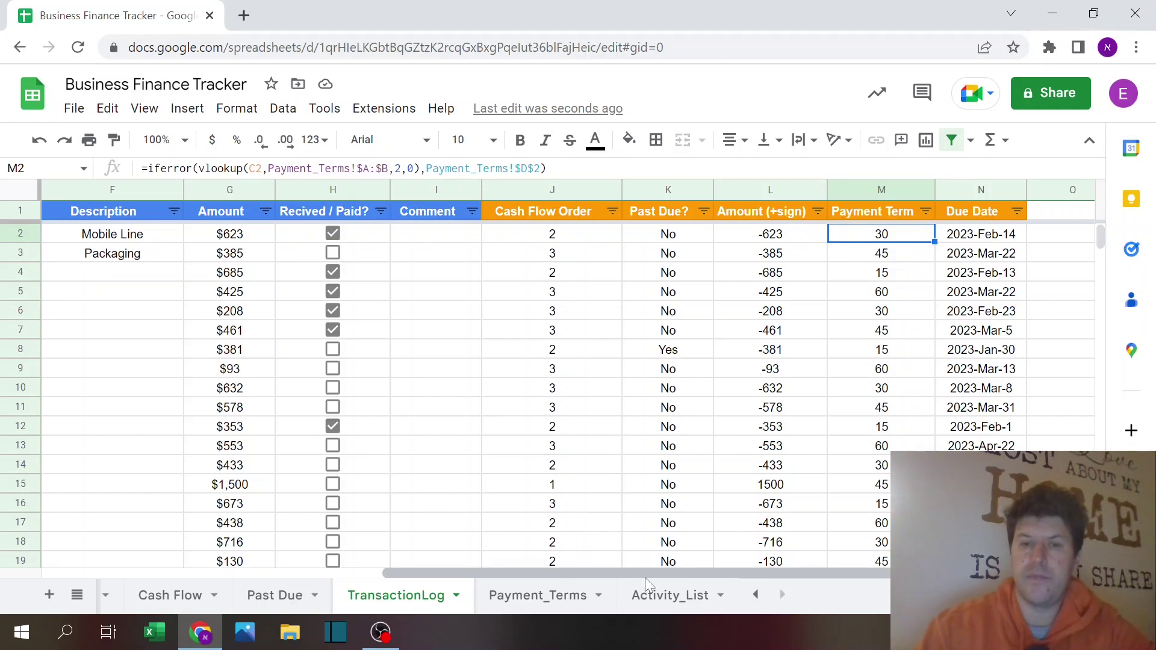
{"action": "left_click", "coordinate": [528, 589]}
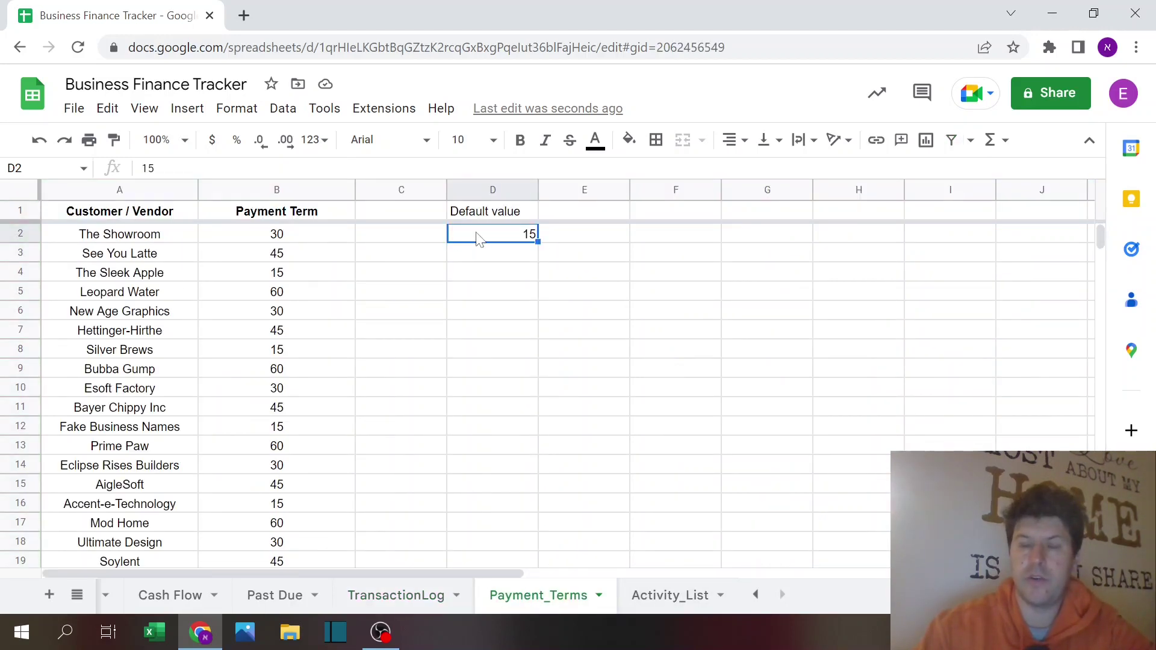
{"action": "left_click", "coordinate": [402, 595]}
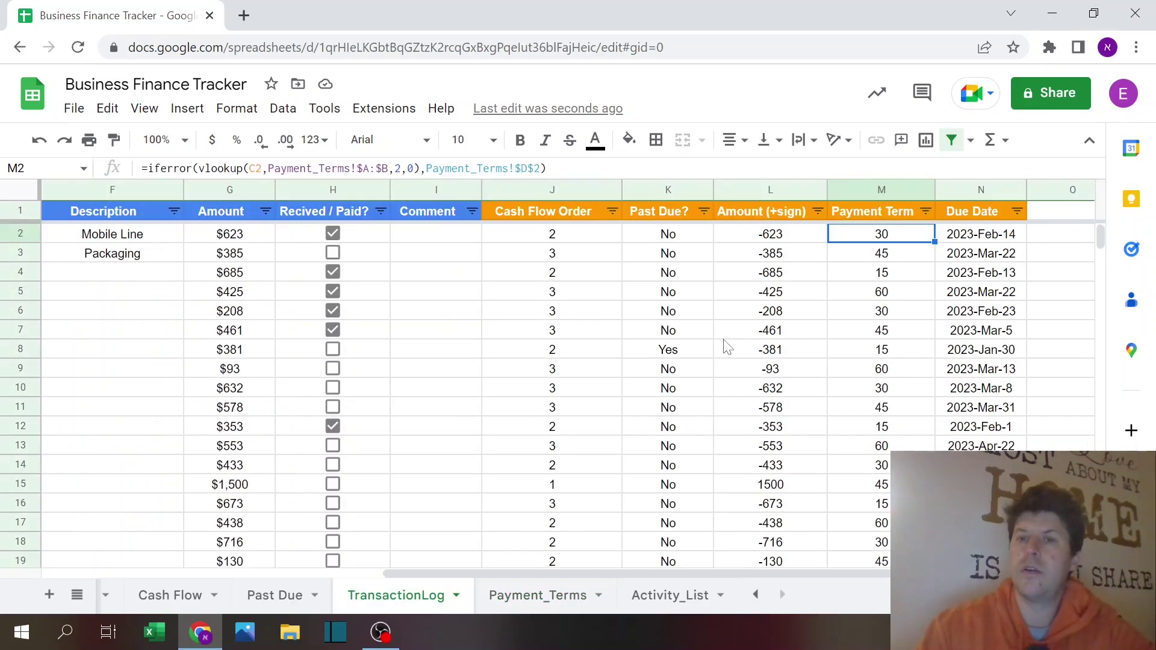
Step: Review the due date, payment and amount conditions within K2's Past Due? formula without editing it
{"action": "left_click", "coordinate": [656, 240]}
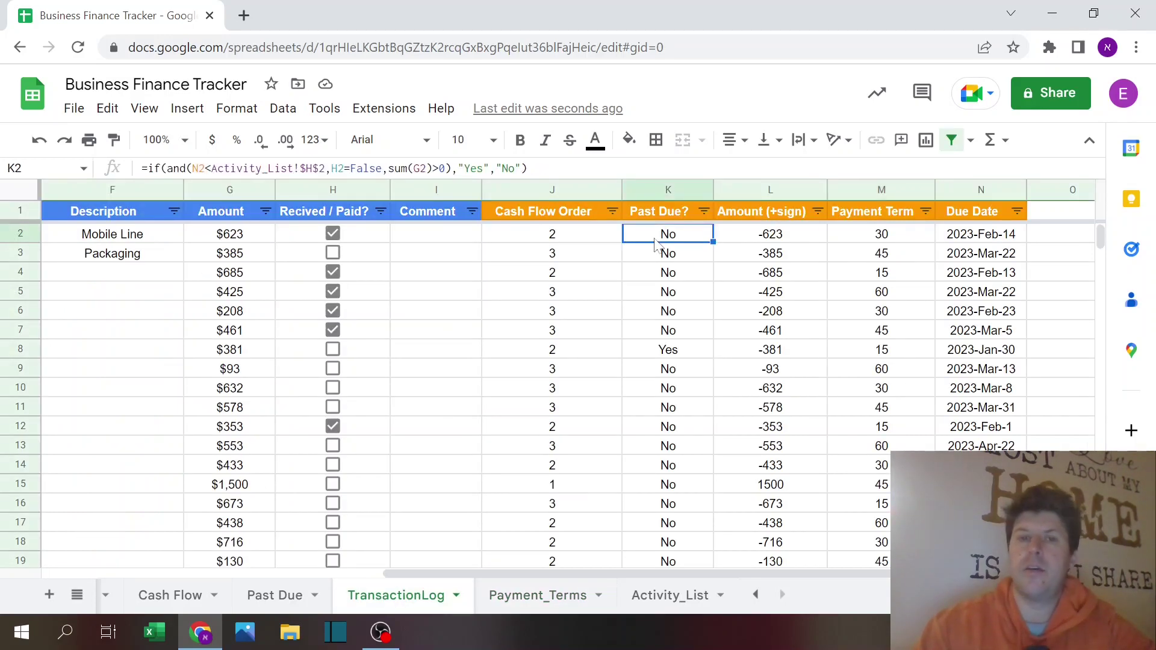
{"action": "key", "text": "Return"}
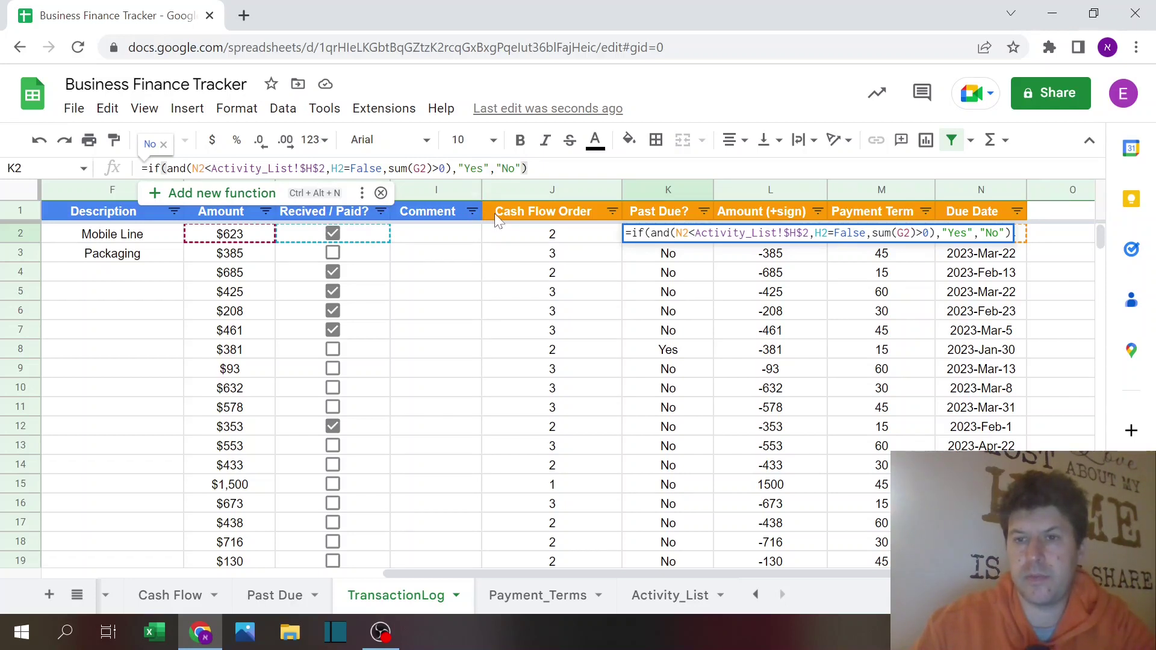
{"action": "key", "text": "Escape"}
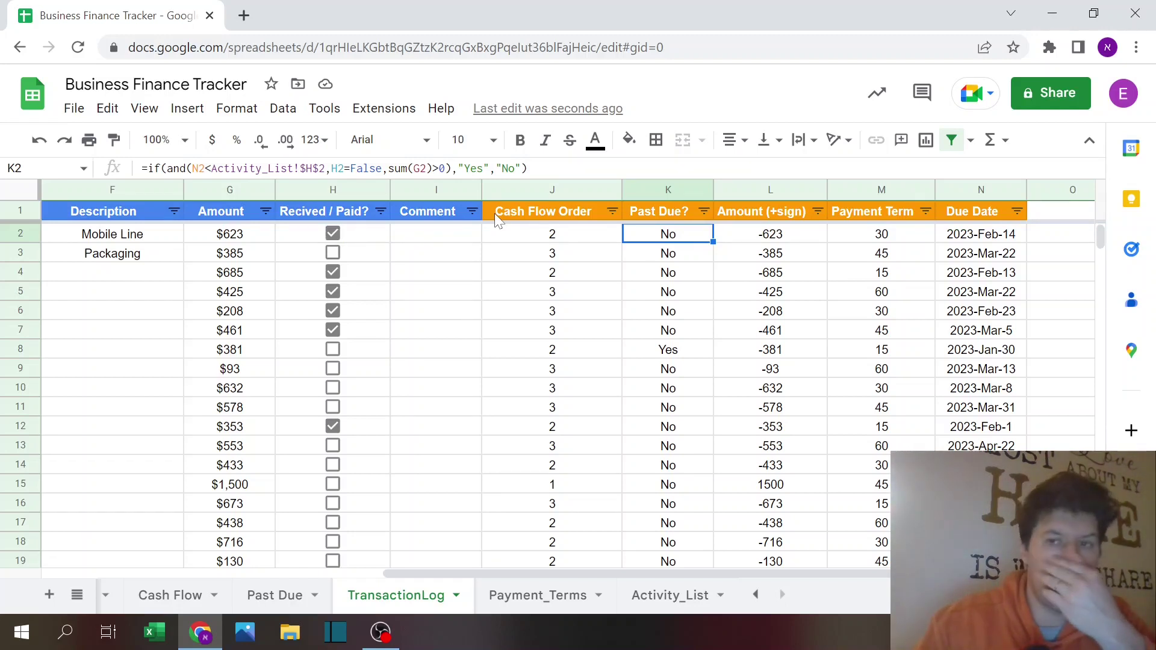
Step: Untick Recived / Paid? for transaction 1 and change the K2 date condition to N2>Activity_List!$H$2
{"action": "left_click", "coordinate": [334, 235]}
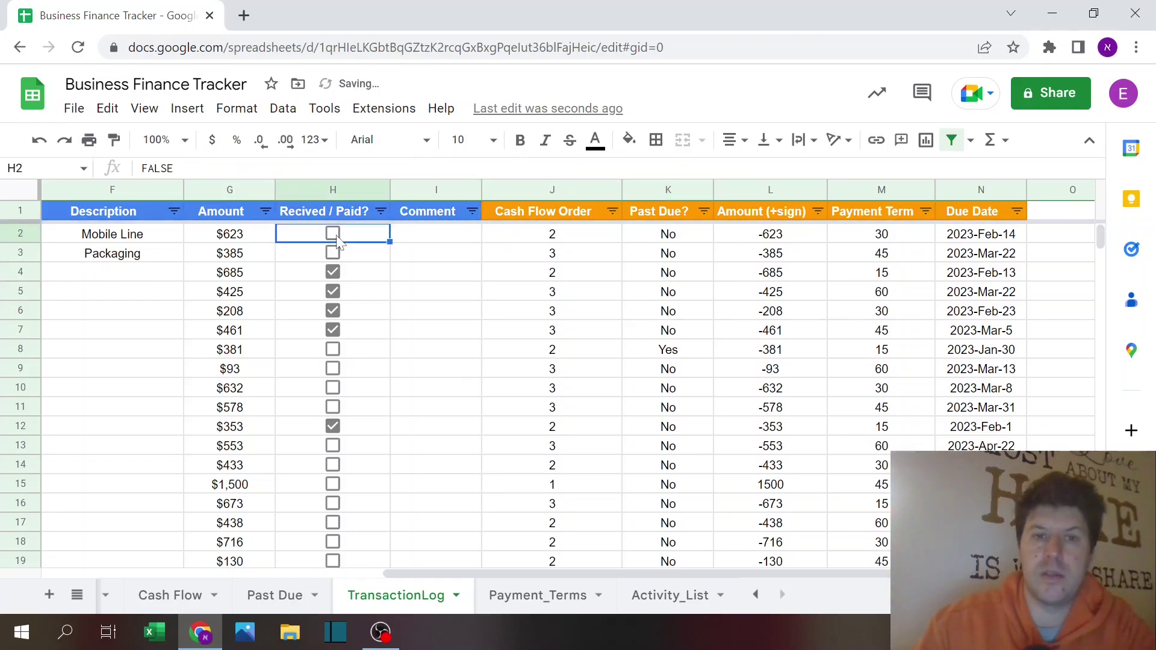
{"action": "left_click", "coordinate": [647, 241]}
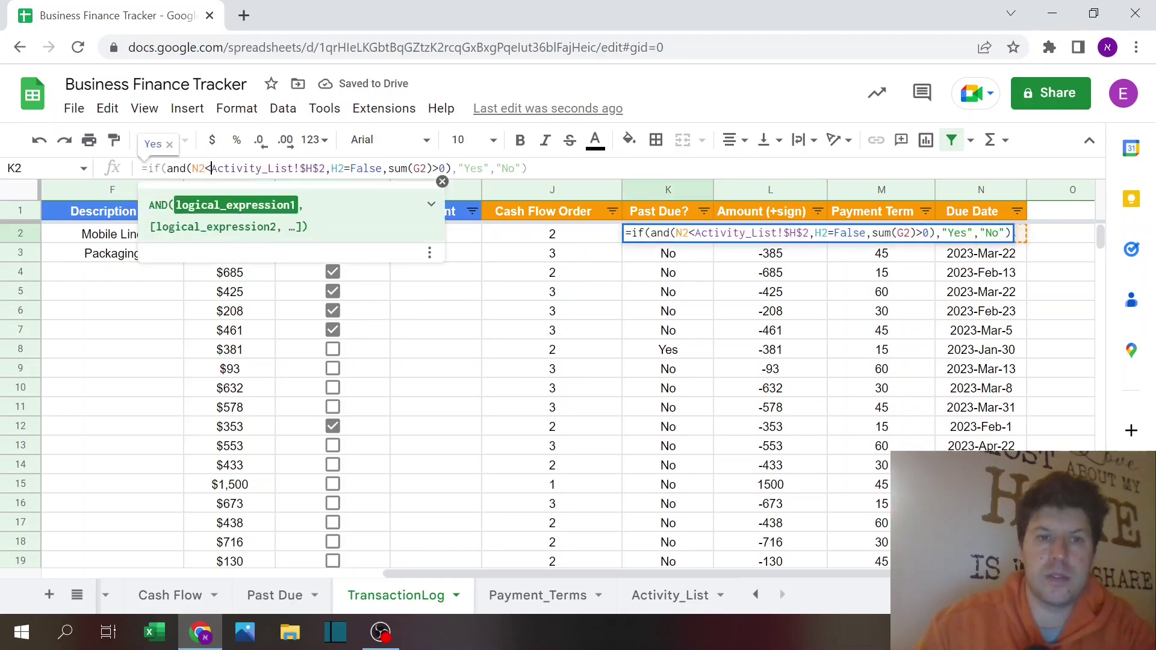
{"action": "key", "text": "Return"}
{"action": "key", "text": "Up"}
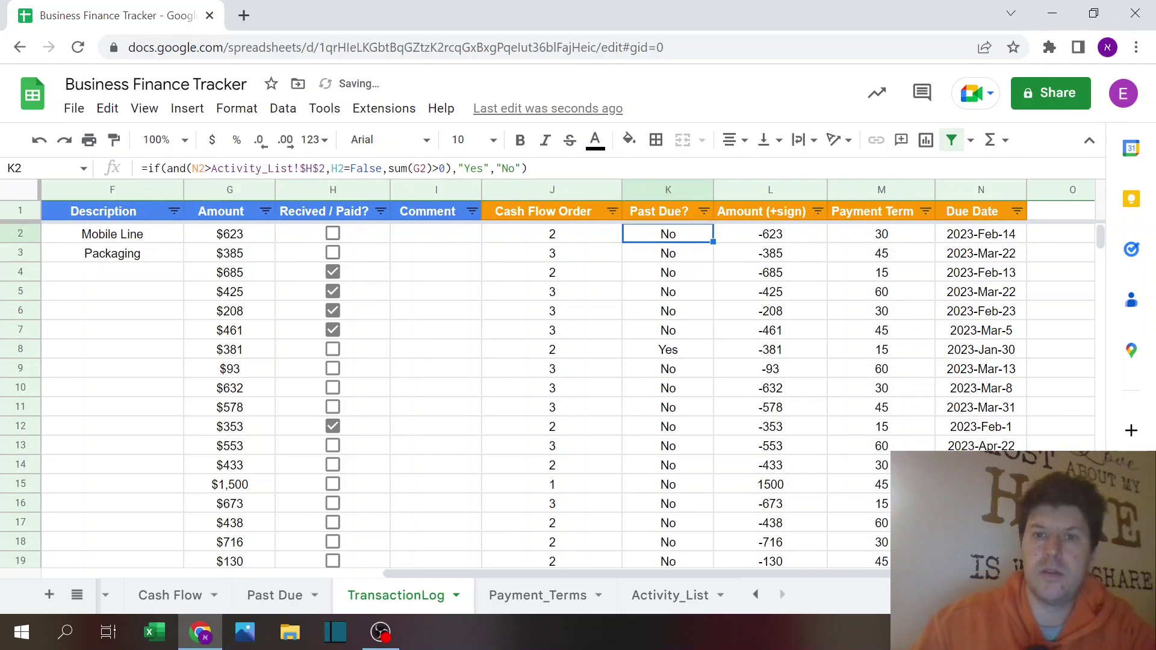
Step: Copy the Past Due? formula from K2 down the whole column through row 1000
{"action": "key", "text": "ctrl+c"}
{"action": "left_click", "coordinate": [698, 259]}
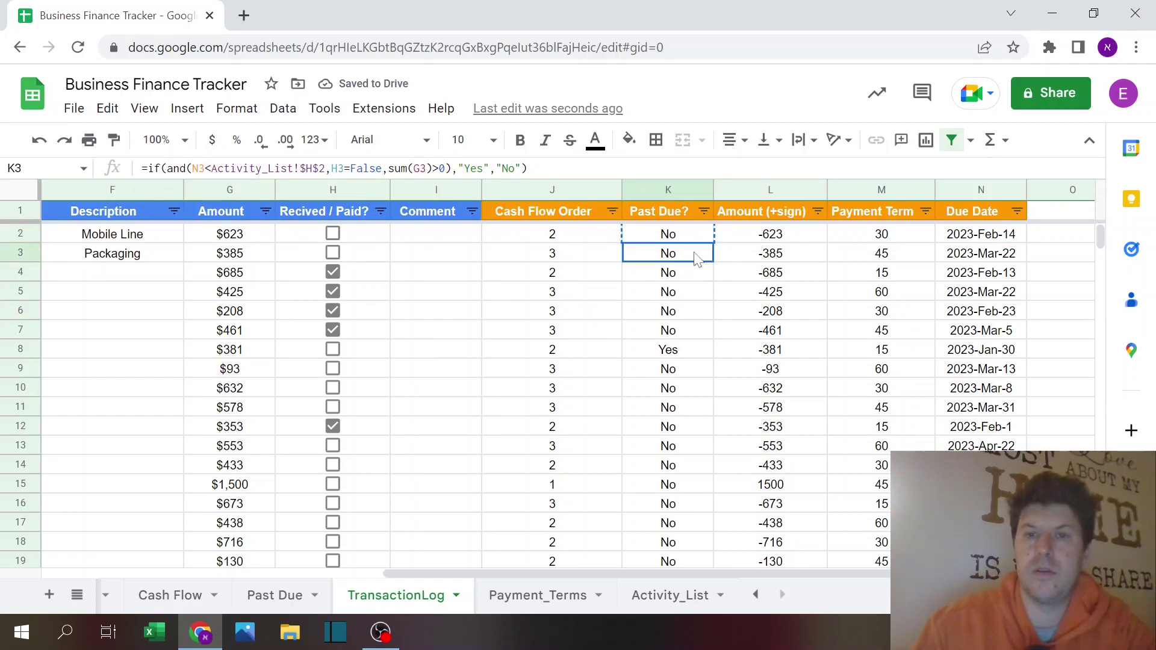
{"action": "key", "text": "Up"}
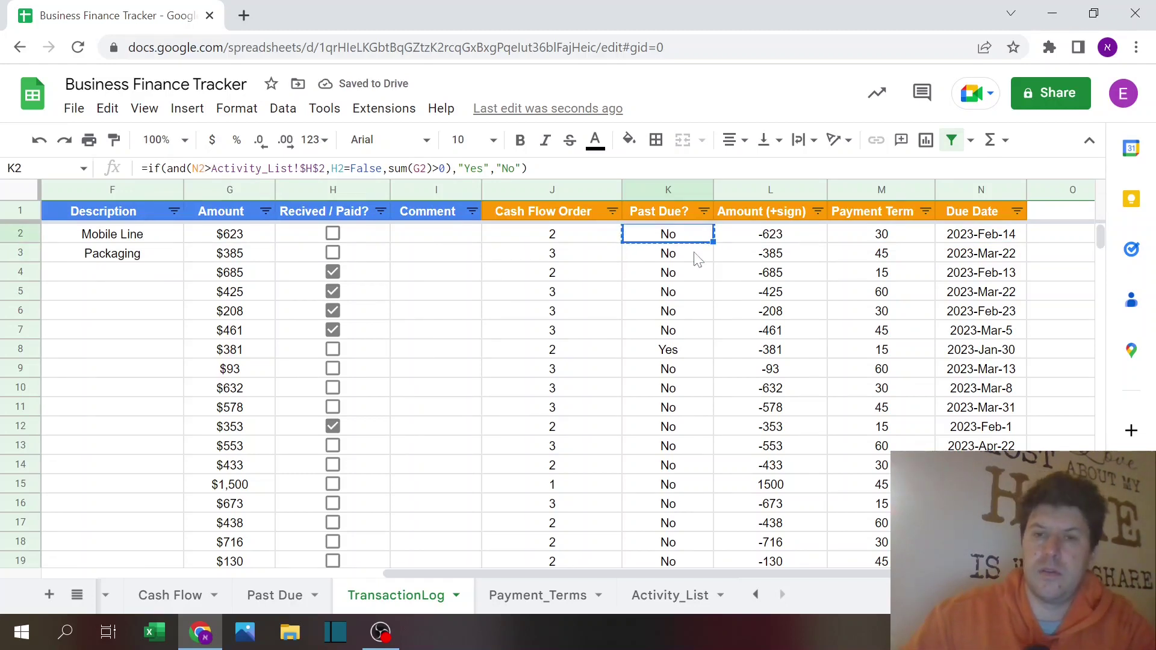
{"action": "key", "text": "ctrl+shift+Down"}
{"action": "key", "text": "ctrl+v"}
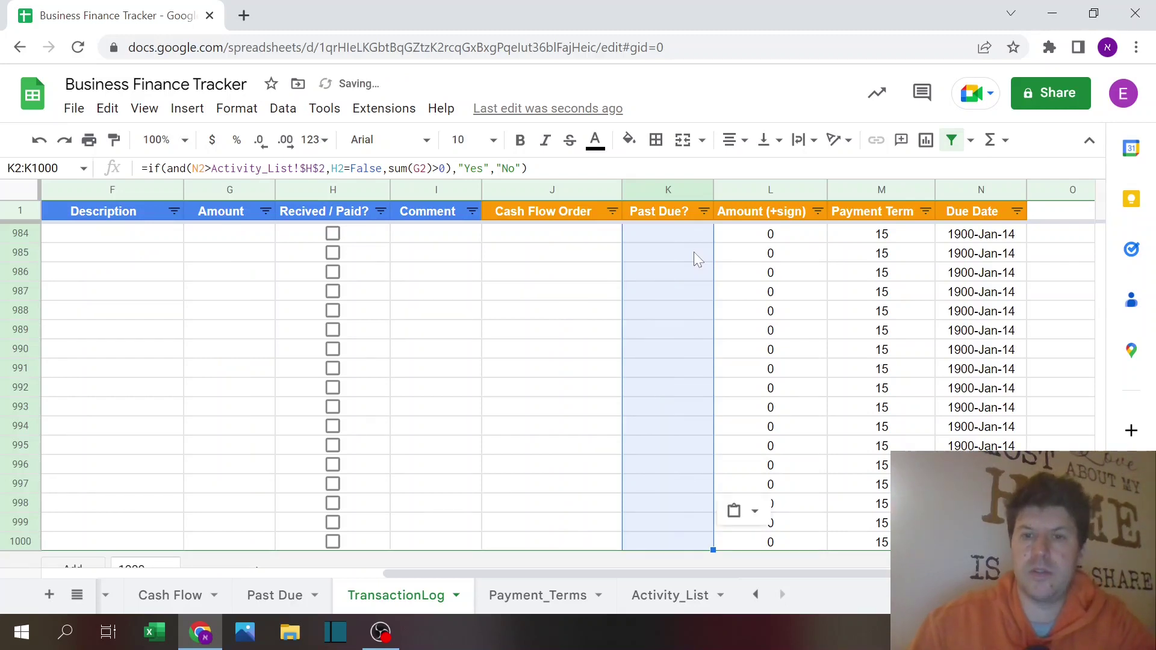
{"action": "key", "text": "Up"}
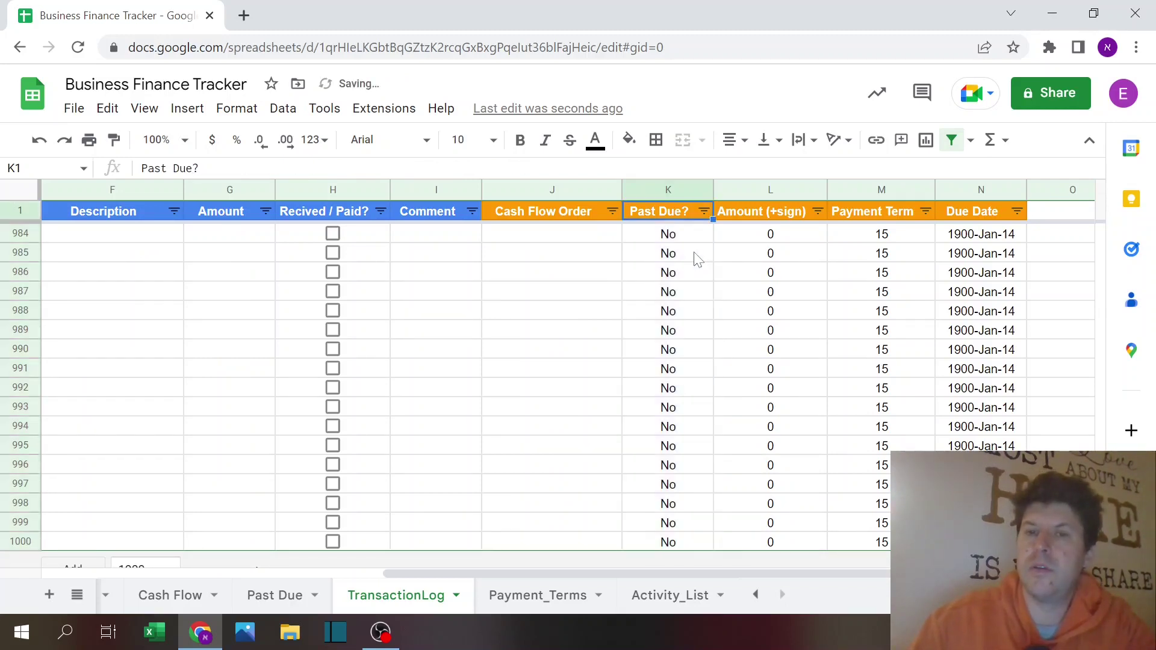
{"action": "key", "text": "Down"}
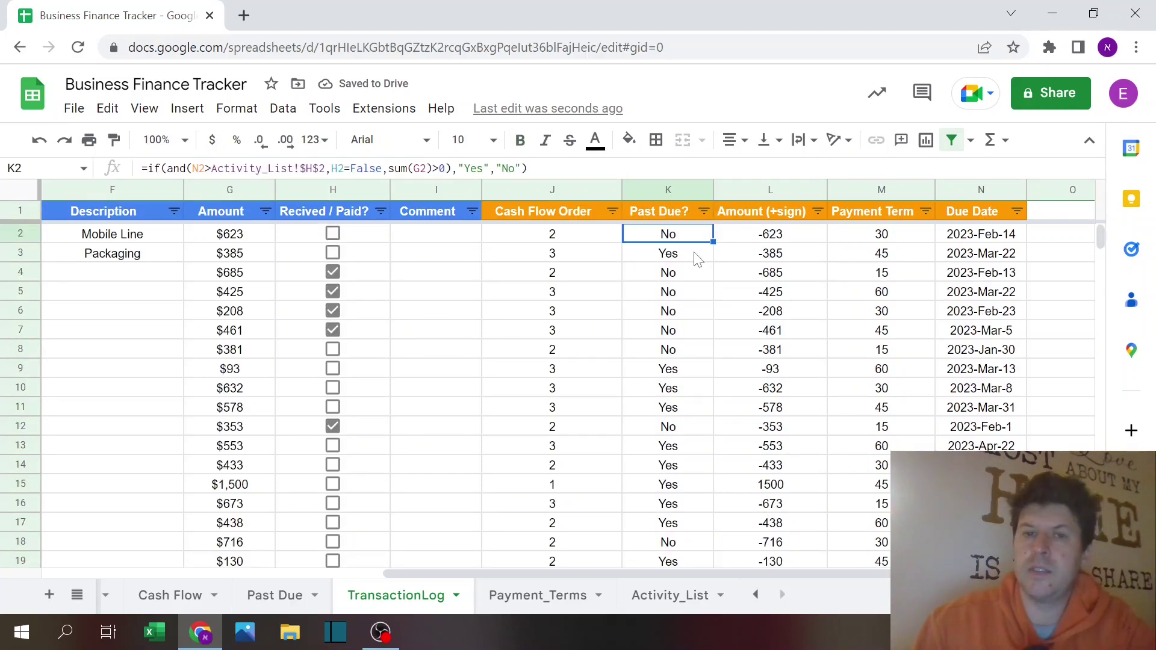
Step: Compare the Past Due? formulas and results in K2 and K3, referring to the Activity_List date condition
{"action": "left_click", "coordinate": [703, 261]}
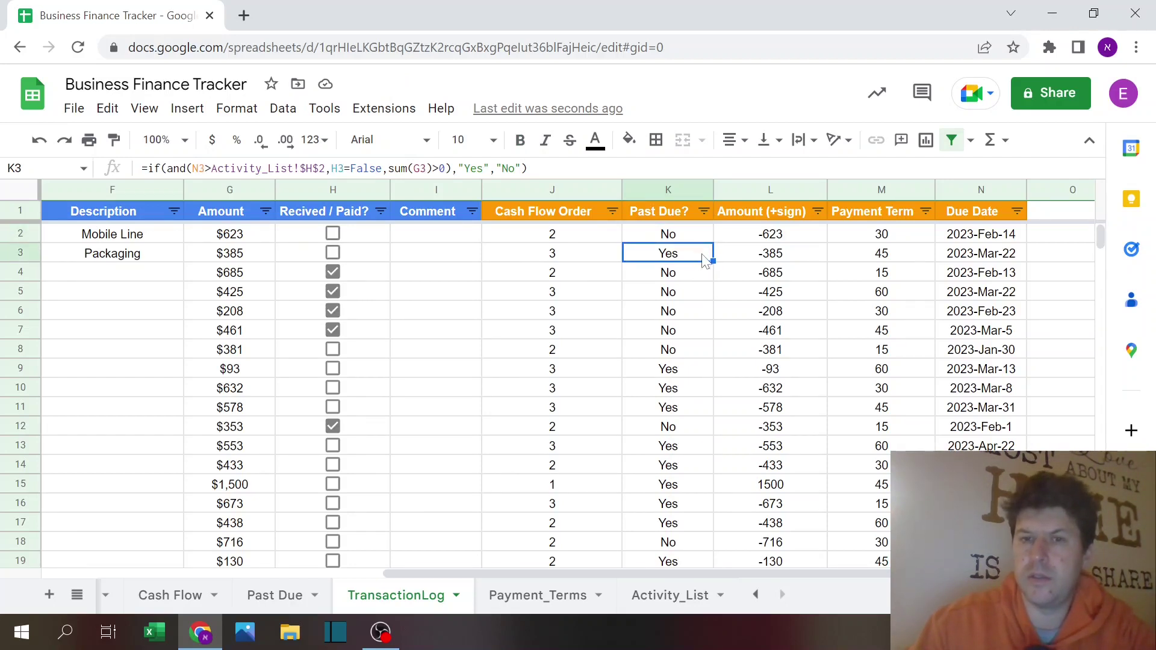
{"action": "left_click", "coordinate": [693, 238]}
{"action": "left_click", "coordinate": [696, 253]}
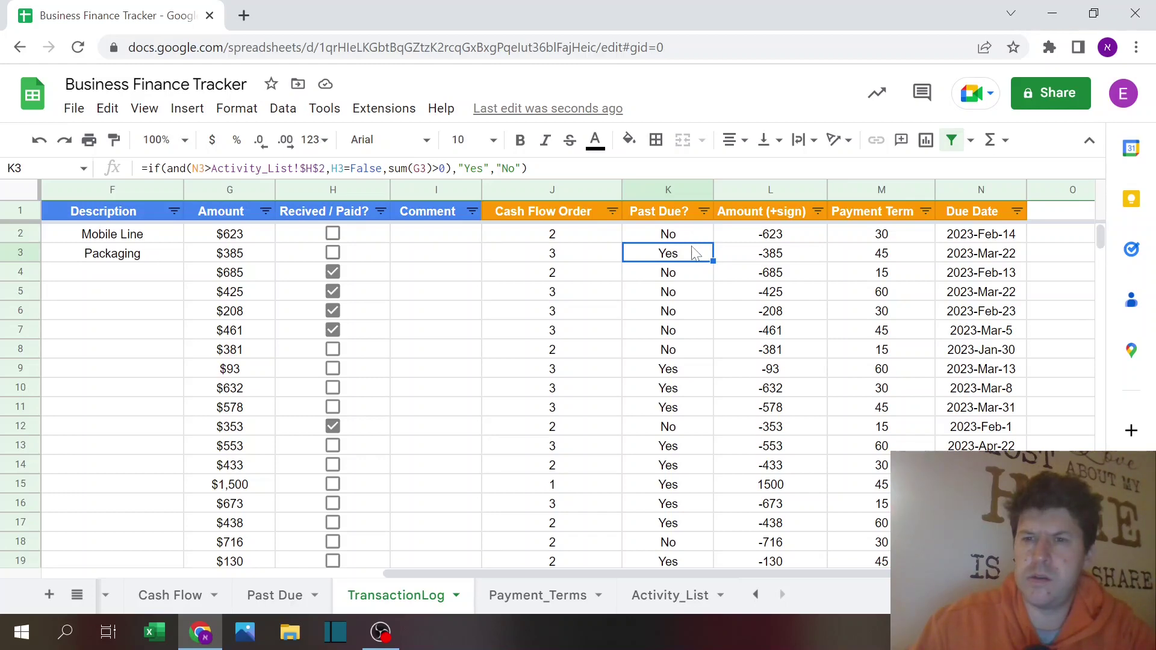
{"action": "left_click", "coordinate": [643, 595]}
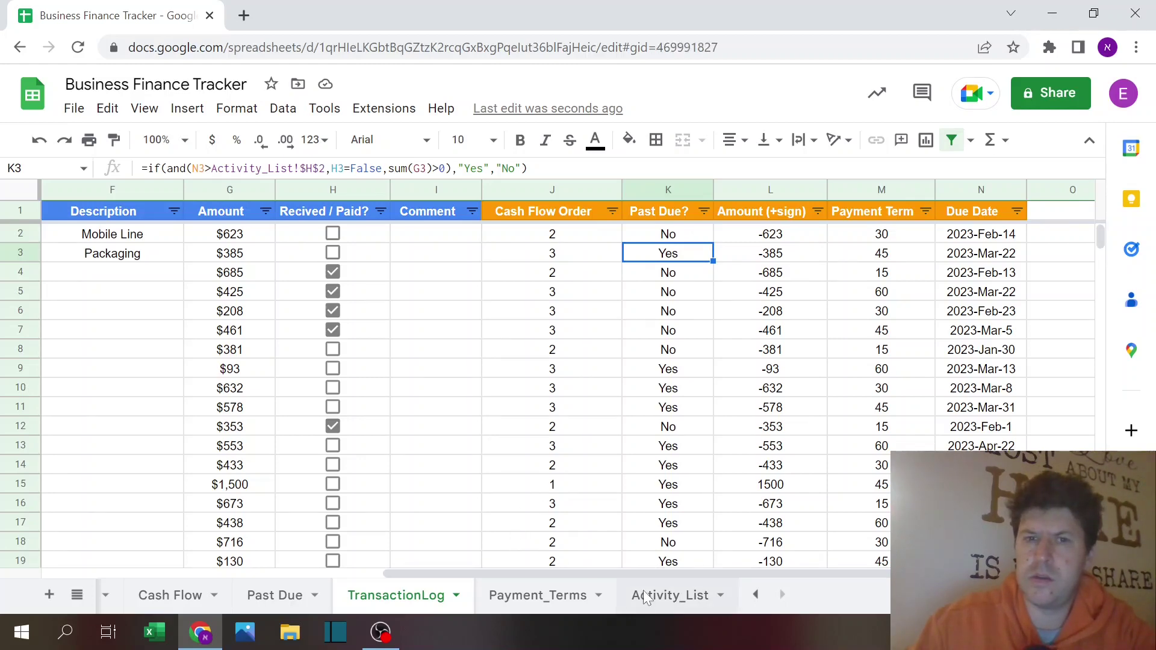
{"action": "left_click", "coordinate": [400, 595]}
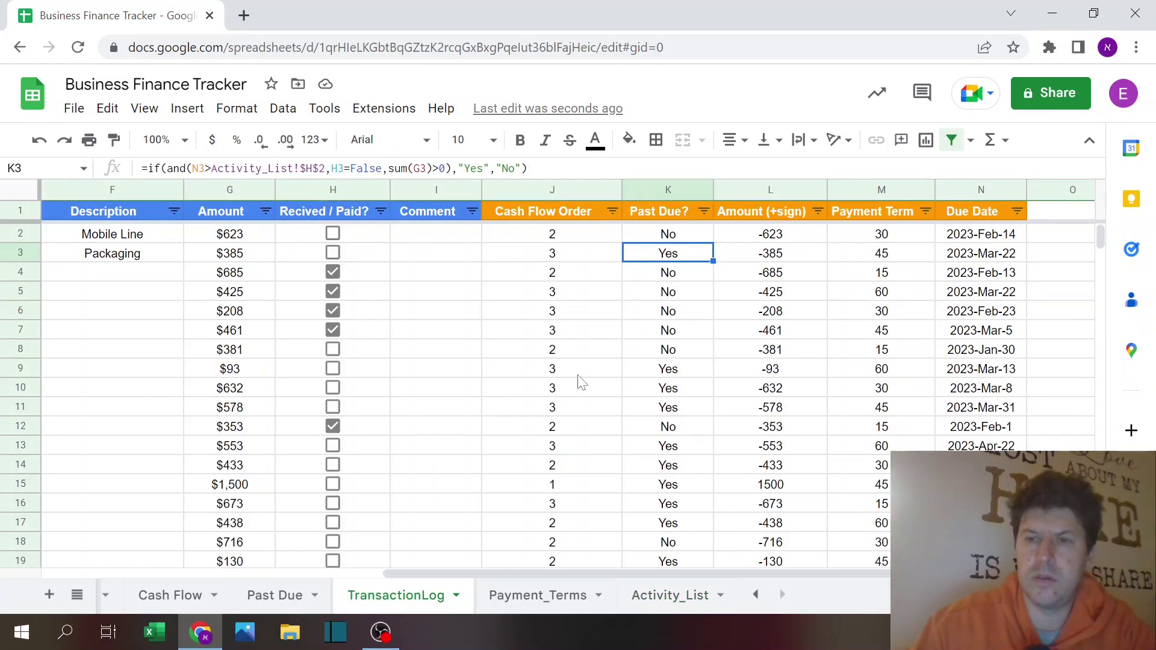
{"action": "left_click", "coordinate": [672, 236]}
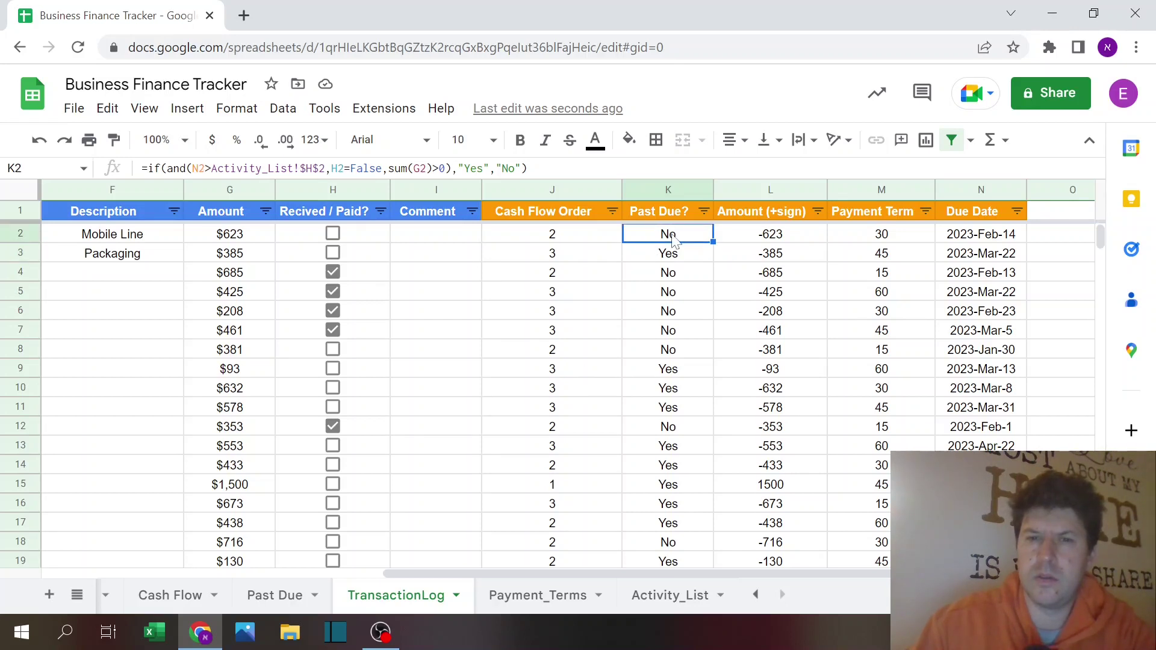
Step: Undo the Past Due? formula changes so K2 uses N2<Activity_List!$H$2, and check K2 and K3
{"action": "key", "text": "ctrl+z"}
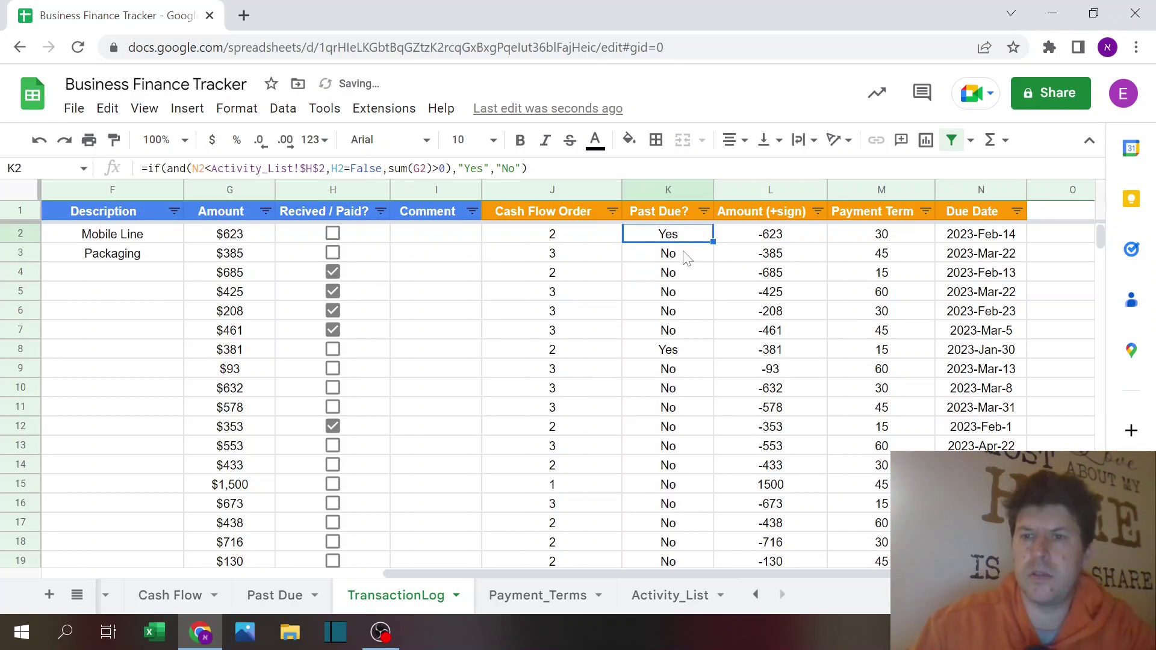
{"action": "left_click", "coordinate": [674, 259]}
{"action": "left_click", "coordinate": [699, 232]}
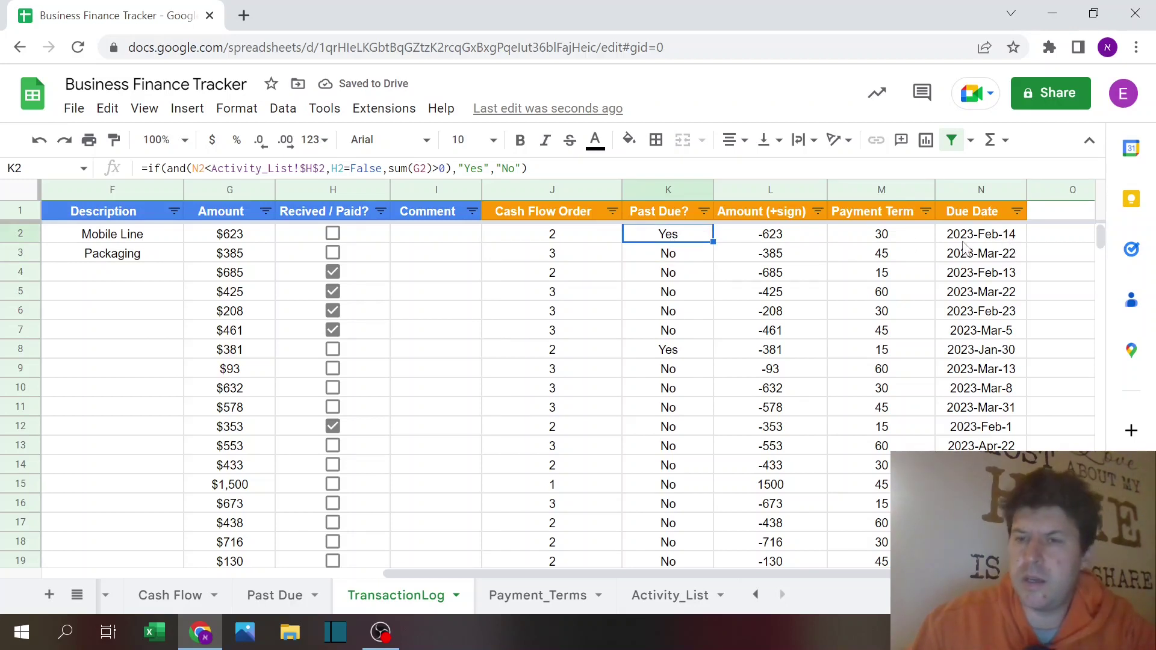
Step: Check transaction 1's due date in N2, tick its Recived / Paid? checkbox, and inspect Past Due? in K2
{"action": "left_click", "coordinate": [1010, 240]}
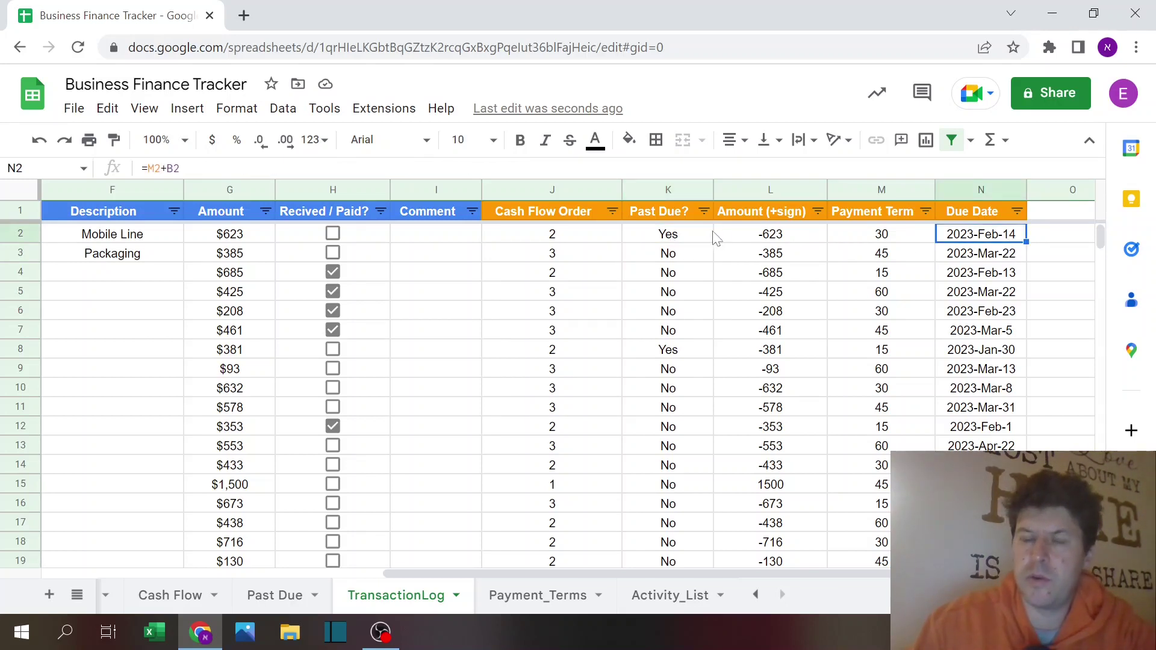
{"action": "left_click", "coordinate": [339, 243]}
{"action": "left_click", "coordinate": [335, 235]}
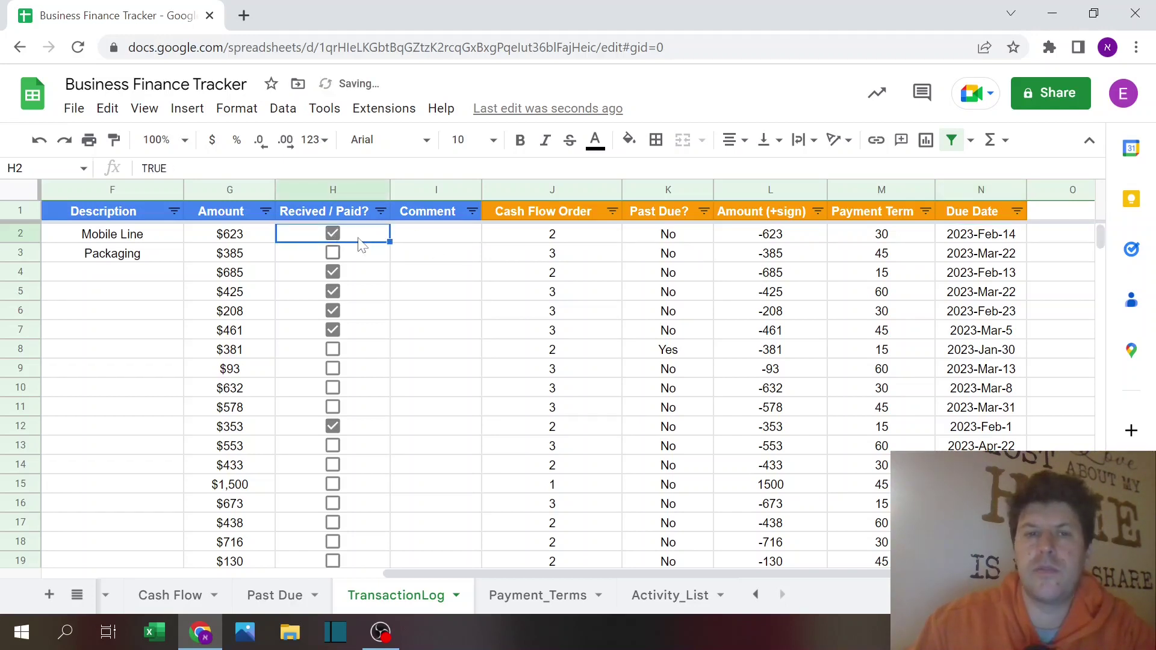
{"action": "left_click", "coordinate": [650, 244]}
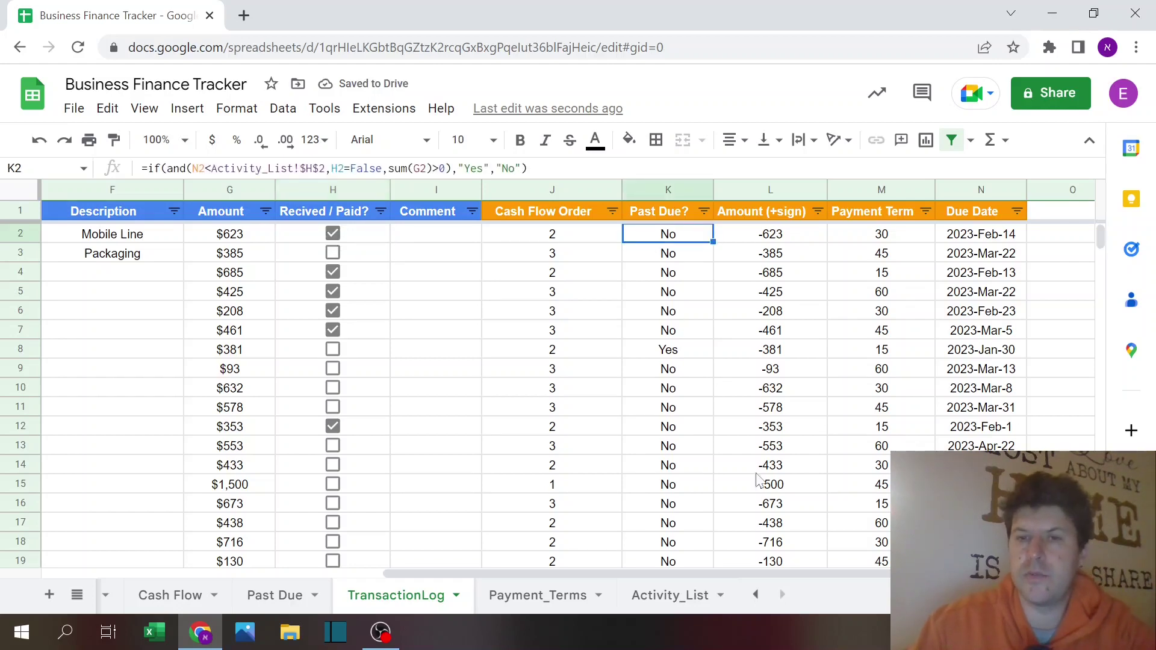
Step: Open the Past Due sheet and examine the transpose formula in A1 that pulls the headers from TransactionLog
{"action": "left_click_drag", "start_coordinate": [823, 571], "coordinate": [317, 580]}
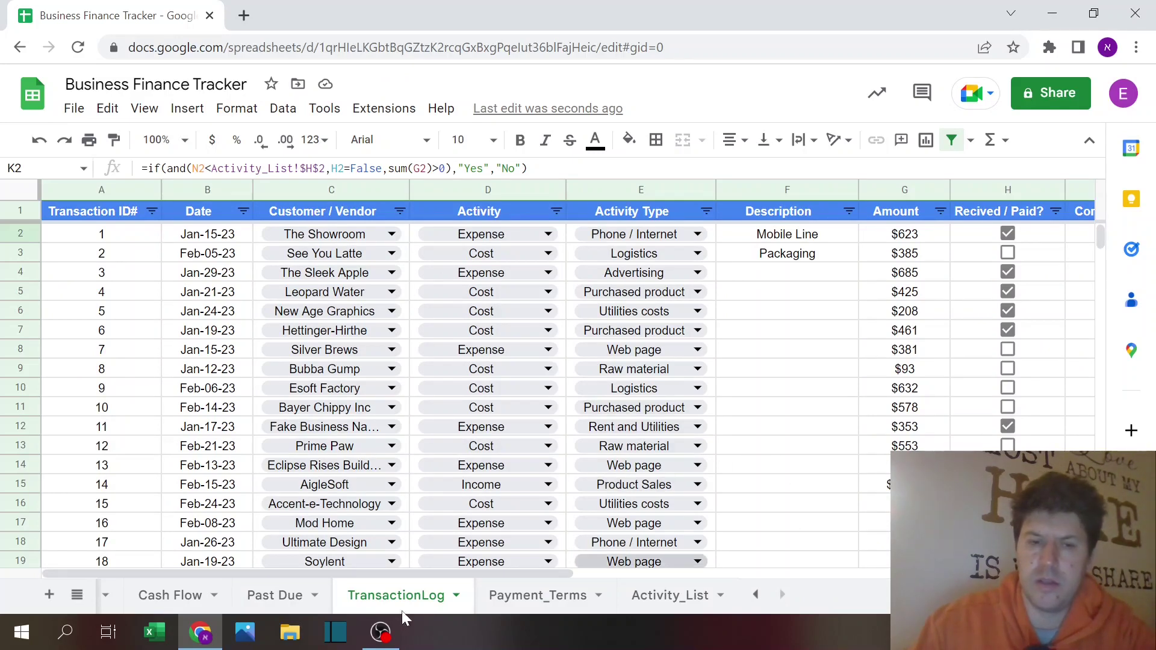
{"action": "left_click", "coordinate": [276, 593]}
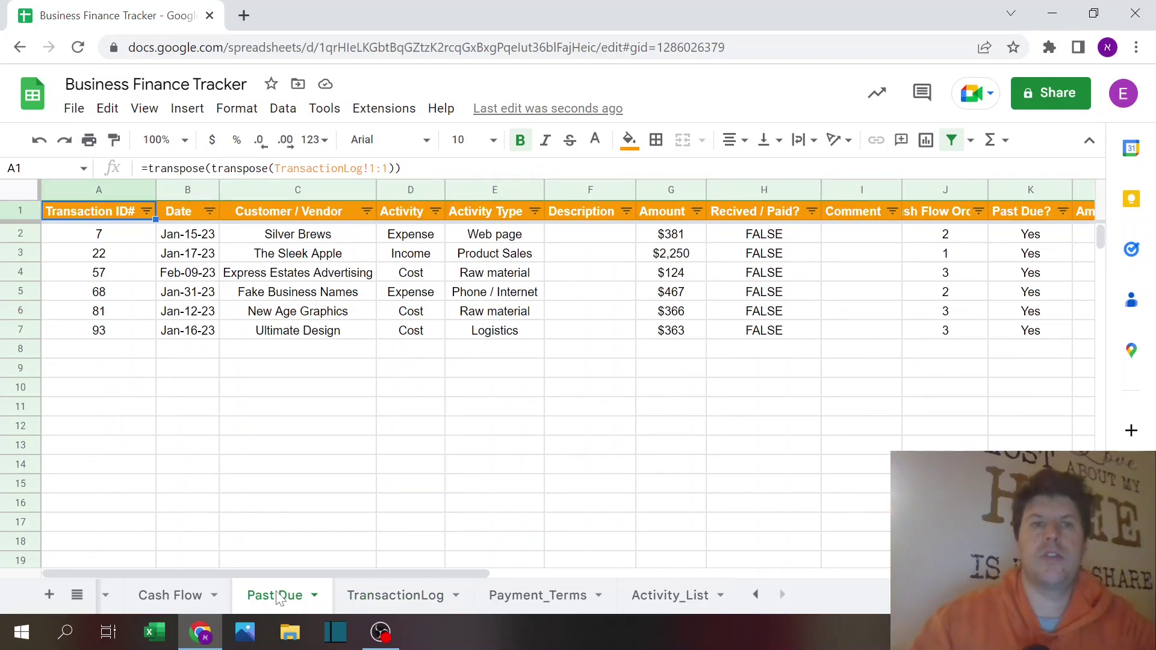
{"action": "left_click", "coordinate": [21, 211]}
{"action": "left_click", "coordinate": [94, 214]}
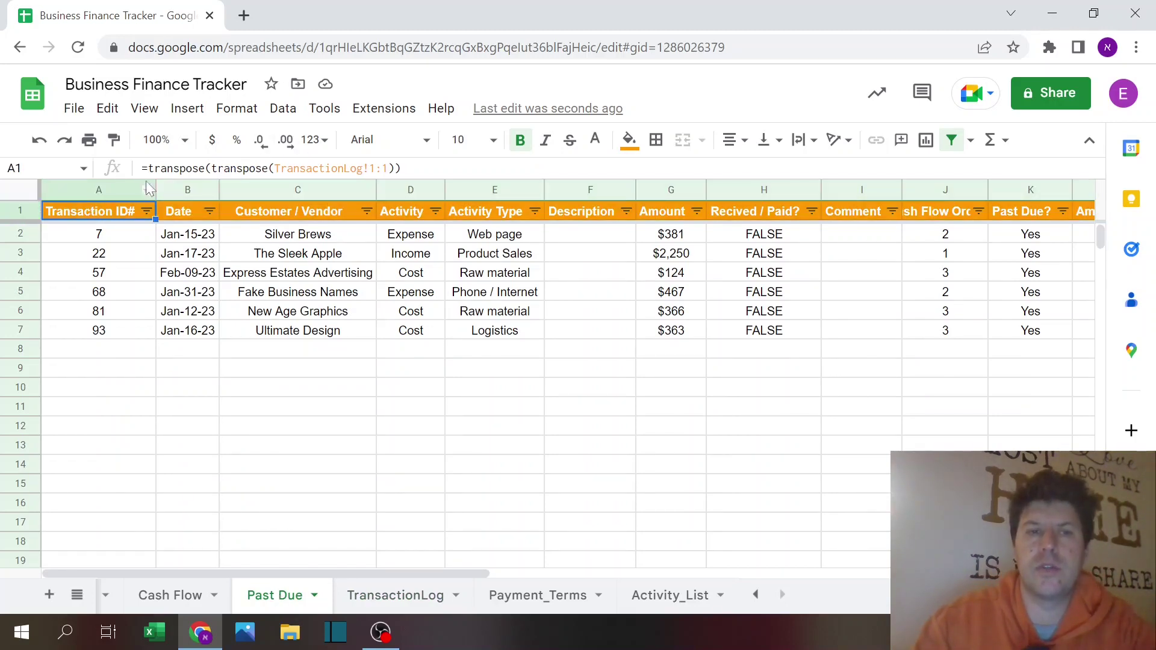
{"action": "left_click", "coordinate": [396, 597]}
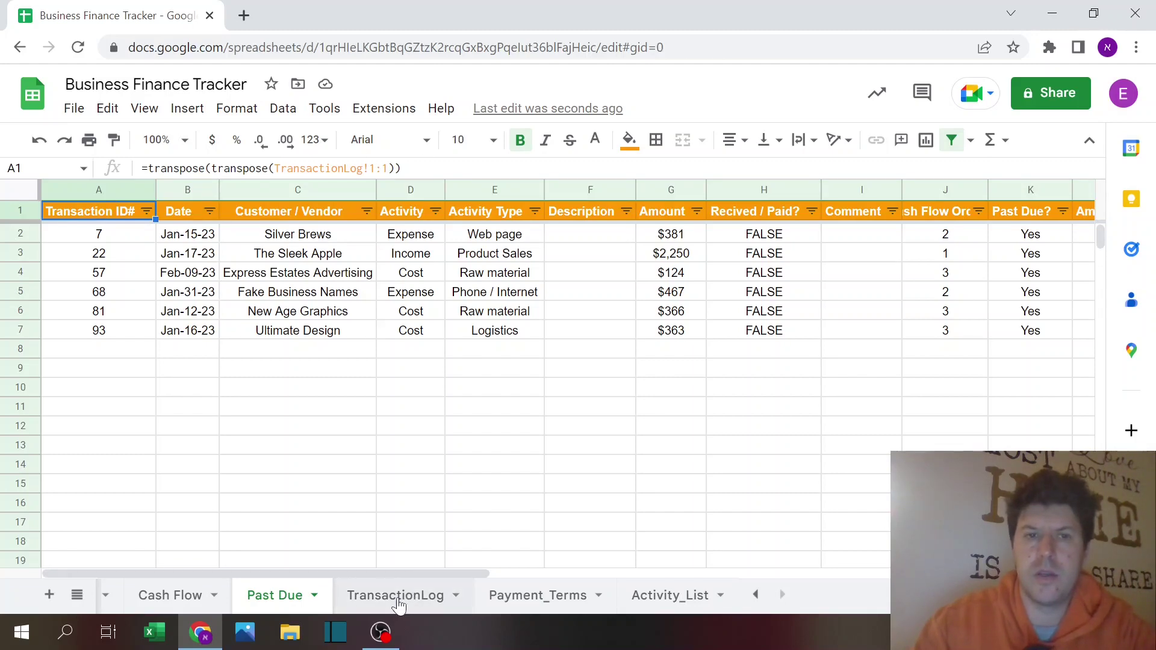
{"action": "left_click", "coordinate": [294, 600]}
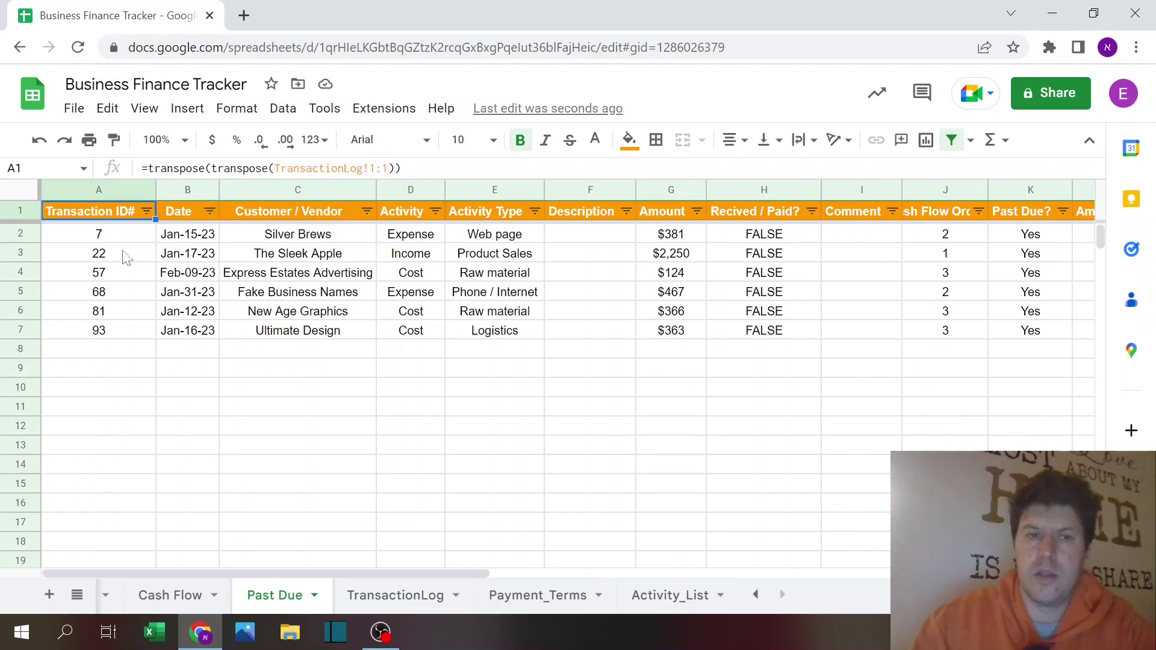
Step: Examine the filter formula in A2 of Past Due and the TransactionLog columns A:N it draws from
{"action": "left_click", "coordinate": [110, 235]}
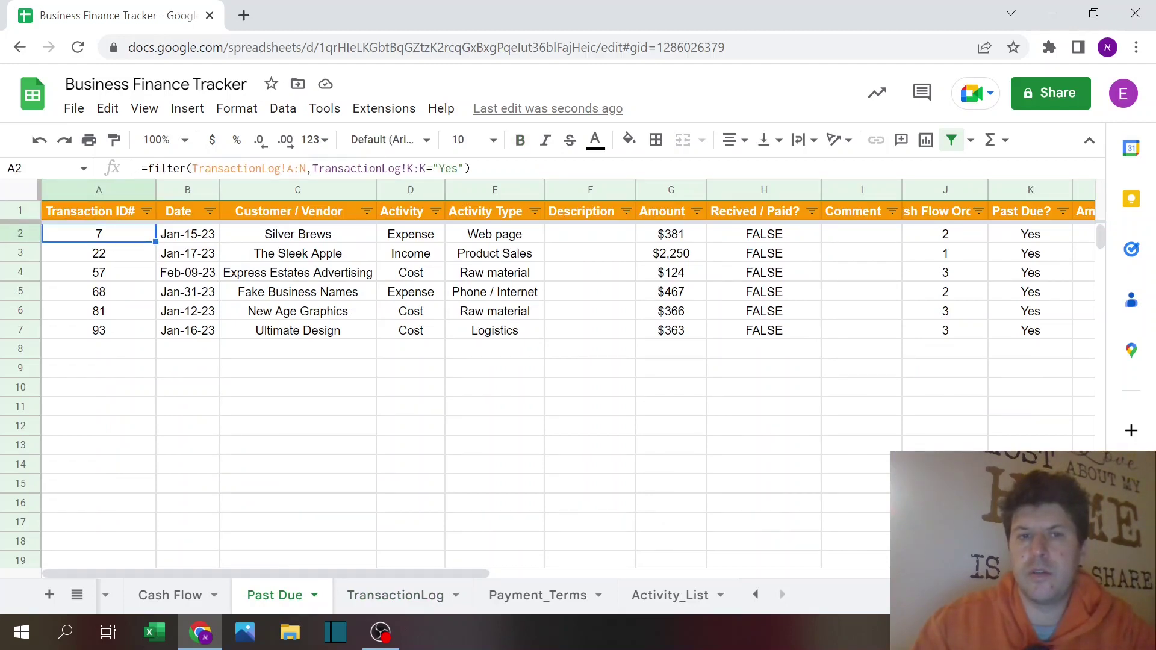
{"action": "left_click", "coordinate": [421, 596]}
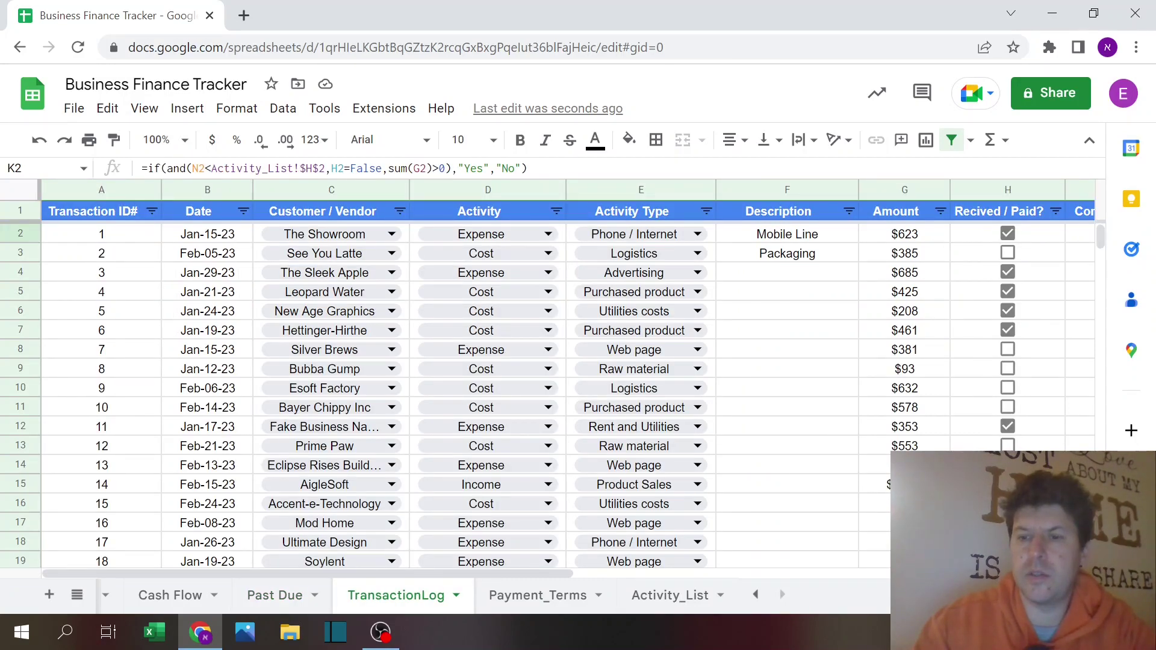
{"action": "scroll", "coordinate": [988, 211], "scroll_direction": "right", "scroll_amount": 4}
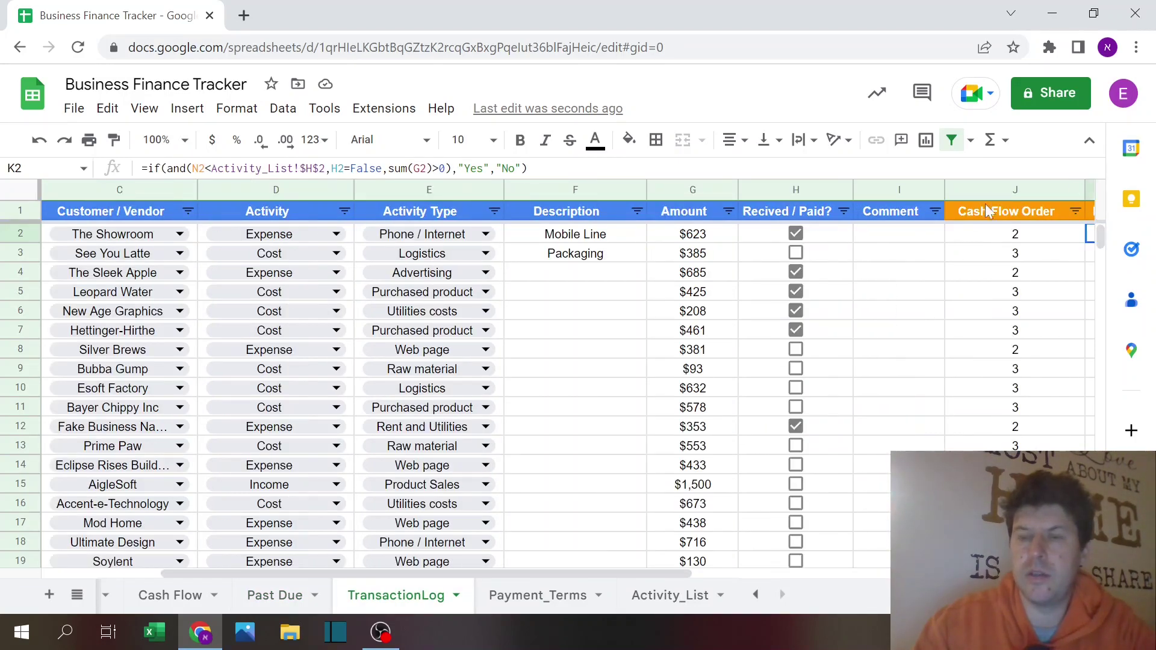
{"action": "scroll", "coordinate": [566, 391], "scroll_direction": "right", "scroll_amount": 6}
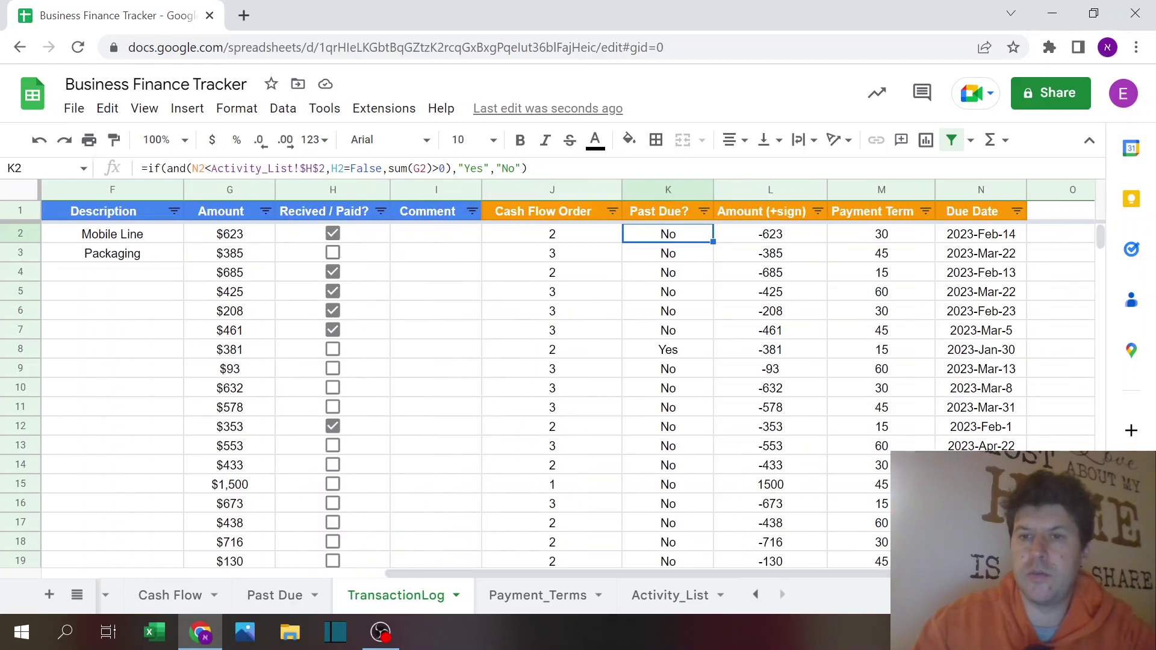
{"action": "scroll", "coordinate": [542, 573], "scroll_direction": "left", "scroll_amount": 6}
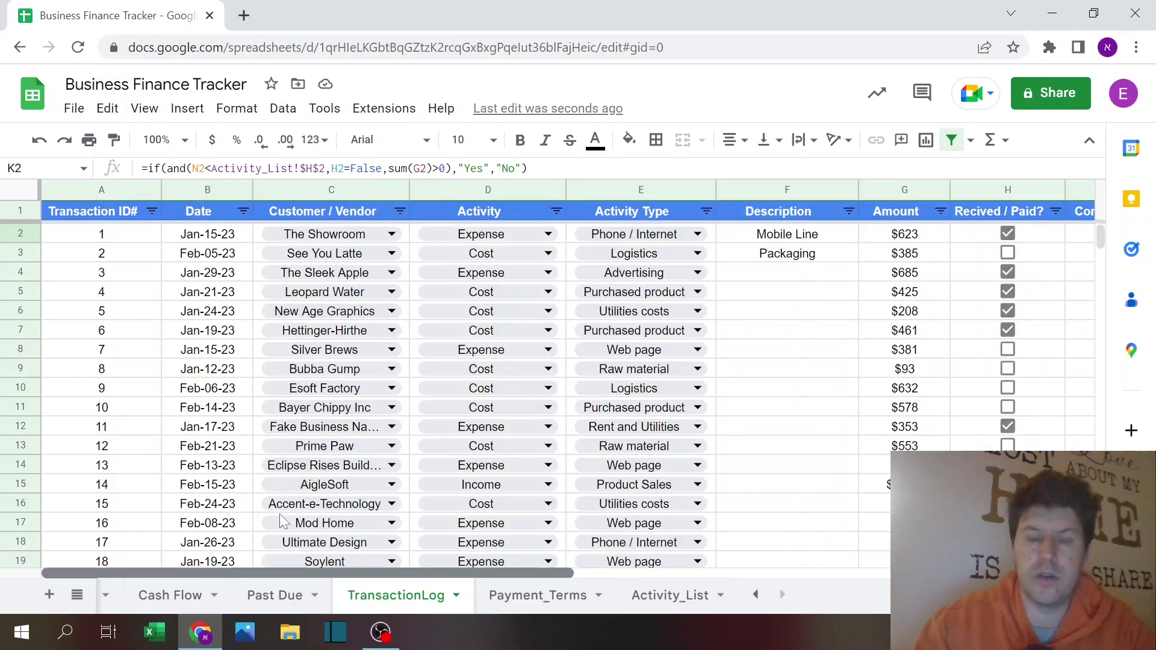
{"action": "left_click", "coordinate": [275, 596]}
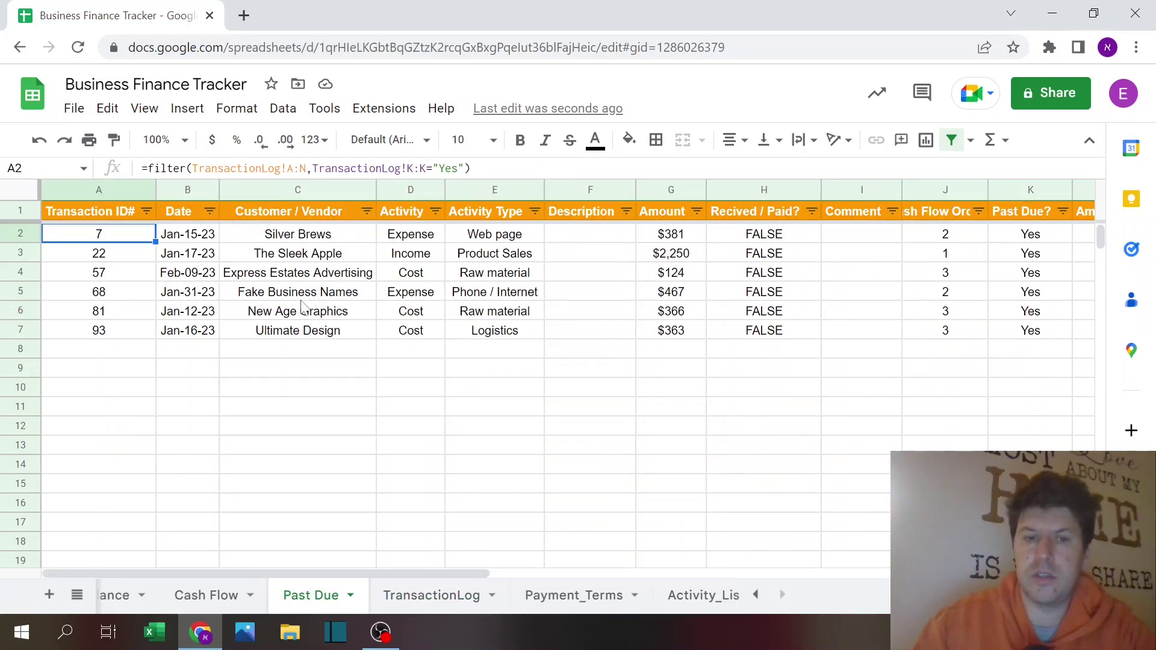
Step: Review the filtered transactions on Past Due across all columns through Due Date, and return to A2
{"action": "key", "text": "Down"}
{"action": "key", "text": "Down"}
{"action": "key", "text": "Down"}
{"action": "key", "text": "Right"}
{"action": "key", "text": "Right"}
{"action": "key", "text": "Left"}
{"action": "key", "text": "Left"}
{"action": "key", "text": "Up"}
{"action": "key", "text": "Up"}
{"action": "key", "text": "Up"}
{"action": "key", "text": "Right"}
{"action": "key", "text": "Right"}
{"action": "key", "text": "Right"}
{"action": "key", "text": "Right"}
{"action": "key", "text": "Right"}
{"action": "key", "text": "Right"}
{"action": "key", "text": "Right"}
{"action": "key", "text": "Right"}
{"action": "key", "text": "Right"}
{"action": "key", "text": "Right"}
{"action": "key", "text": "Right"}
{"action": "key", "text": "Right"}
{"action": "key", "text": "Right"}
{"action": "key", "text": "Right"}
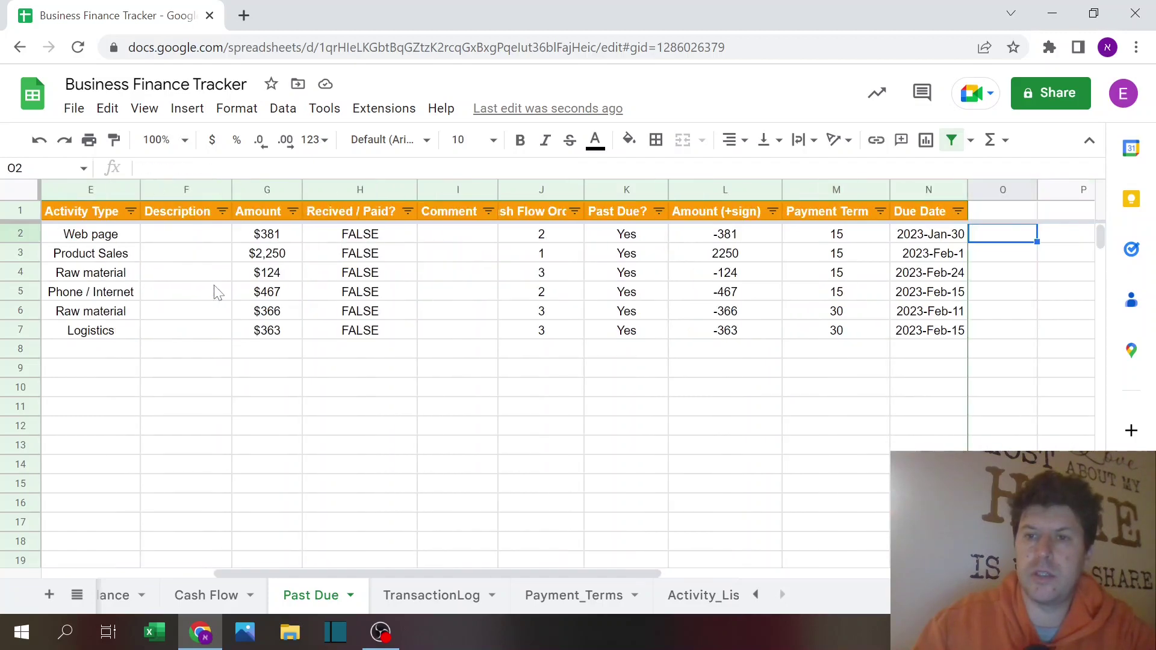
{"action": "key", "text": "Left"}
{"action": "key", "text": "Left"}
{"action": "key", "text": "Left"}
{"action": "key", "text": "Left"}
{"action": "key", "text": "Left"}
{"action": "key", "text": "Left"}
{"action": "key", "text": "Left"}
{"action": "key", "text": "Left"}
{"action": "key", "text": "Left"}
{"action": "key", "text": "Left"}
{"action": "key", "text": "Left"}
{"action": "key", "text": "Left"}
{"action": "key", "text": "Left"}
{"action": "key", "text": "Left"}
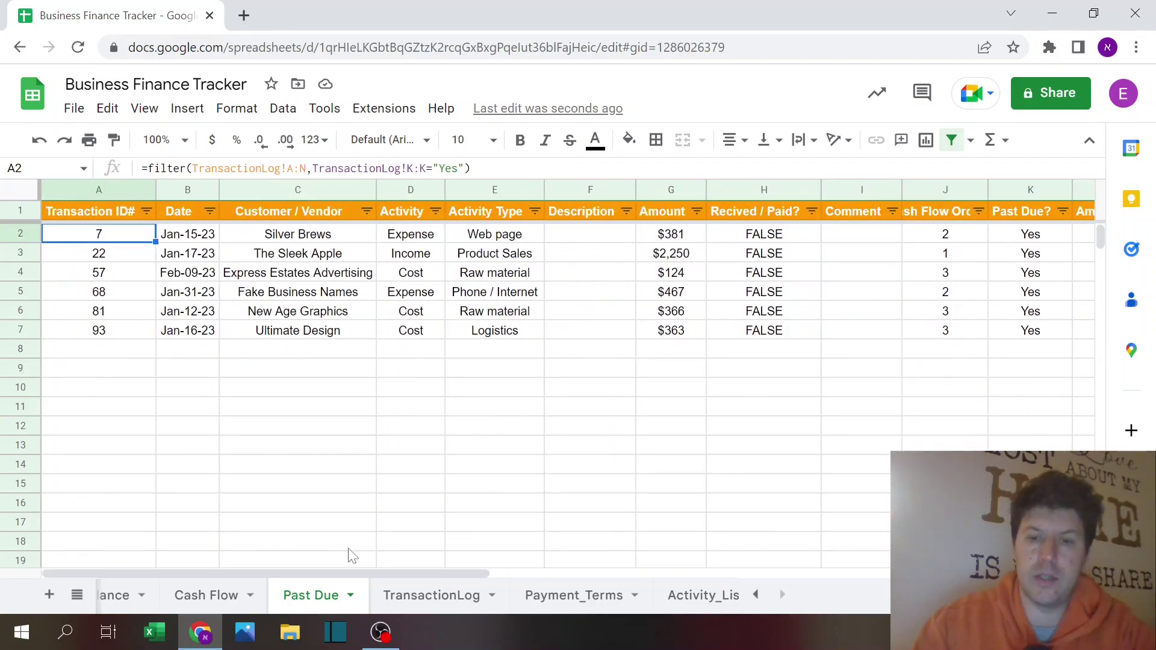
Step: Open the Cash Flow sheet and bring up the editor for its pivot table based on TransactionLog!A:N
{"action": "left_click", "coordinate": [195, 596]}
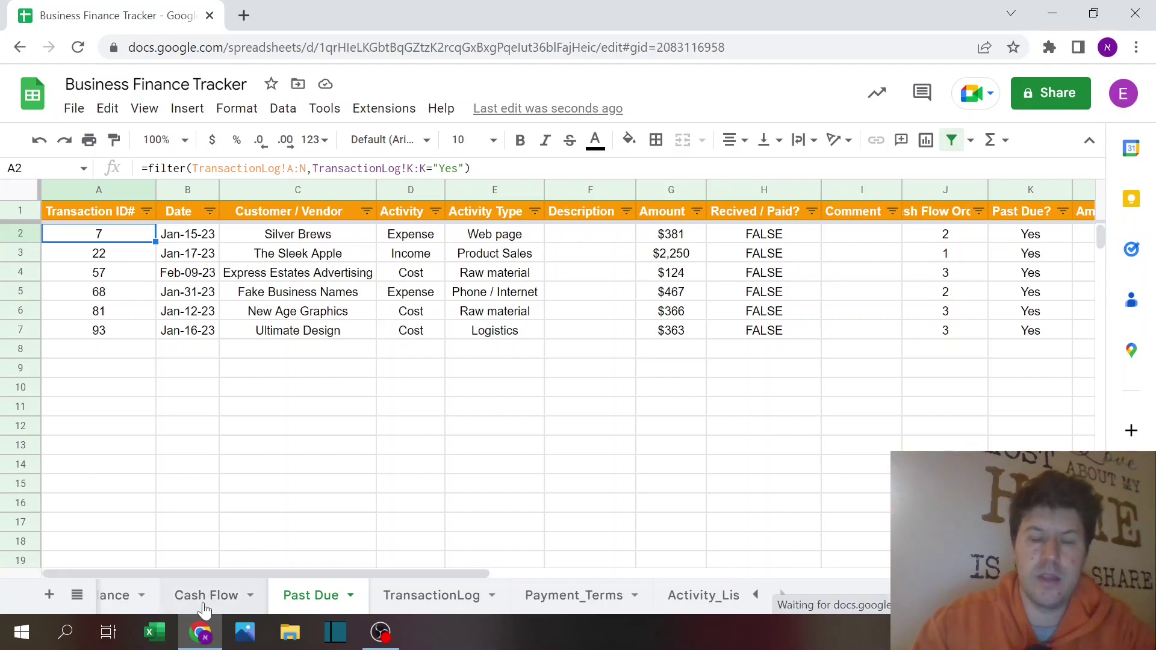
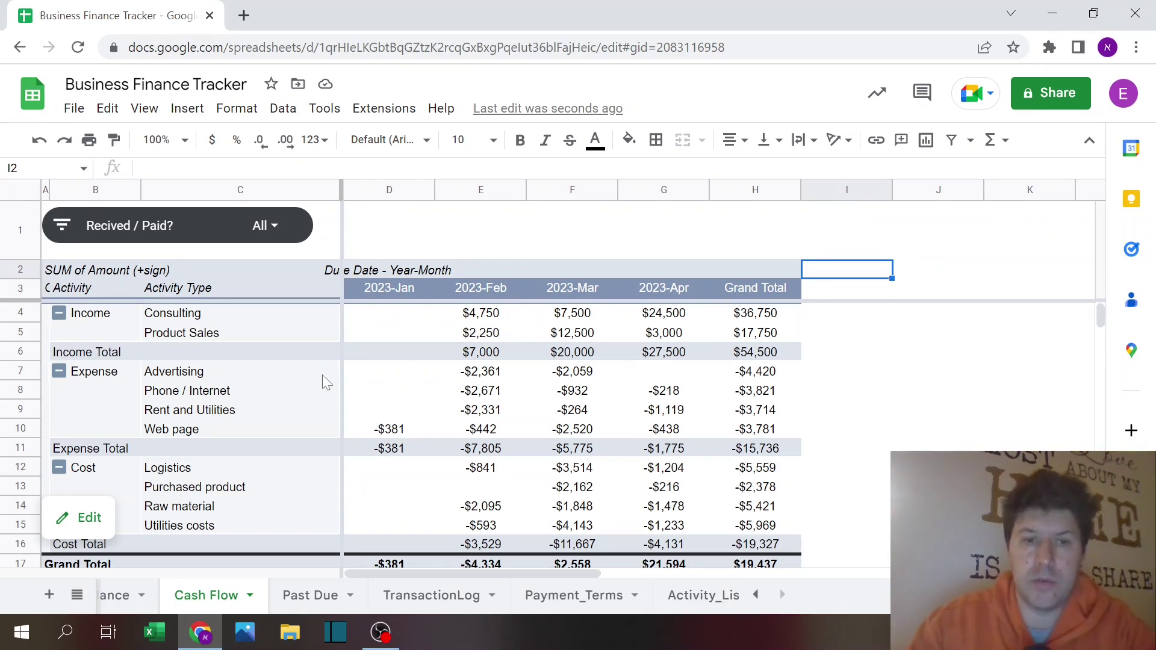
{"action": "left_click", "coordinate": [181, 372]}
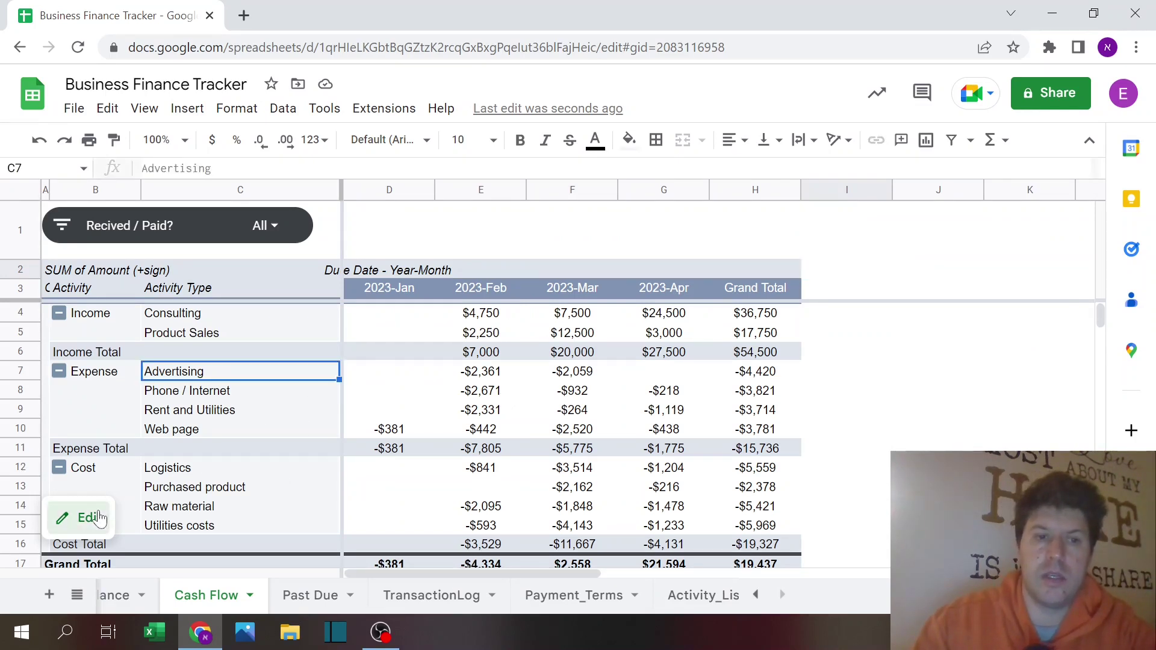
{"action": "left_click", "coordinate": [90, 518]}
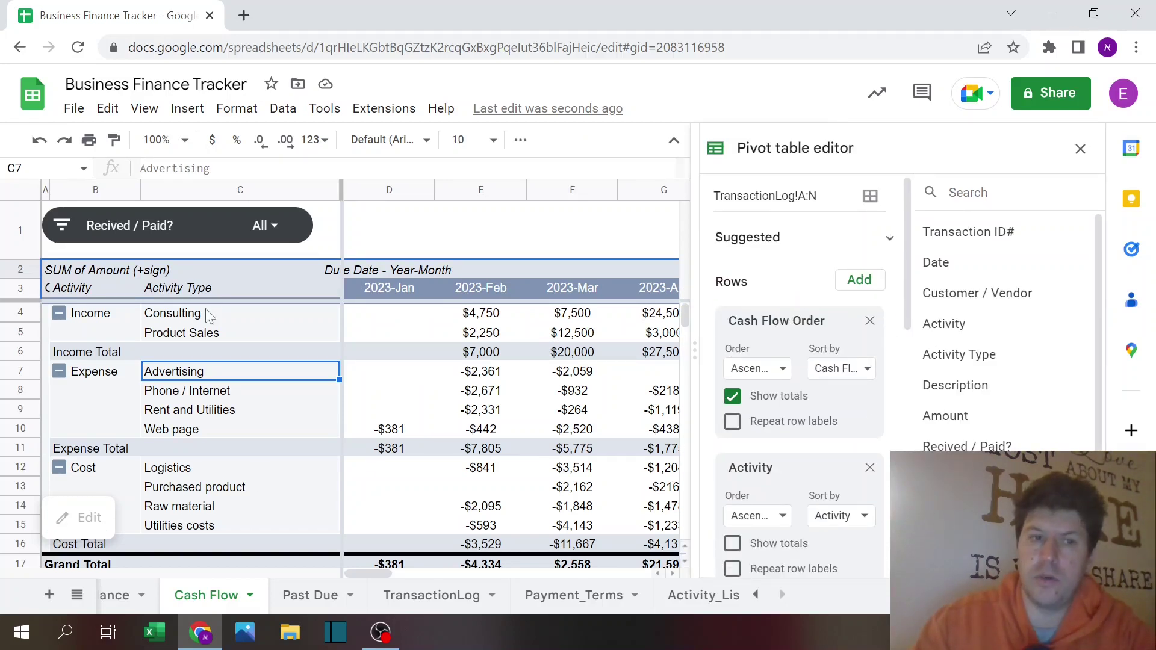
{"action": "left_click_drag", "start_coordinate": [47, 188], "coordinate": [203, 183]}
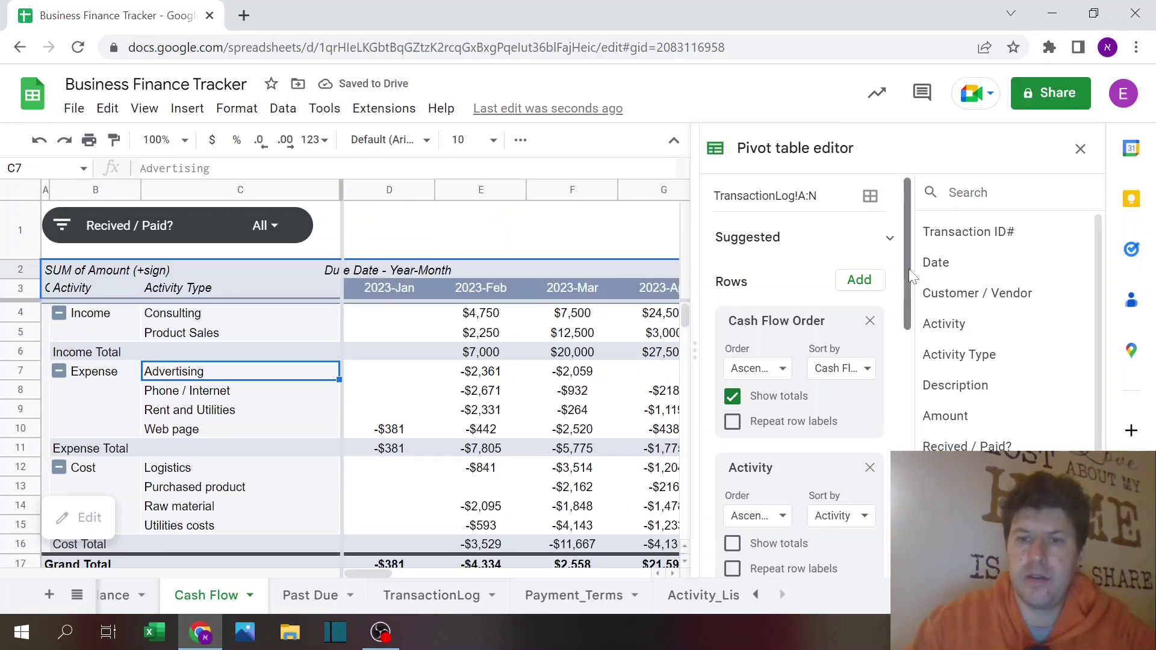
Step: Review the Cash Flow pivot table's row, column, value and filter settings
{"action": "scroll", "coordinate": [910, 277], "scroll_direction": "down", "scroll_amount": 2}
{"action": "scroll", "coordinate": [906, 313], "scroll_direction": "down", "scroll_amount": 3}
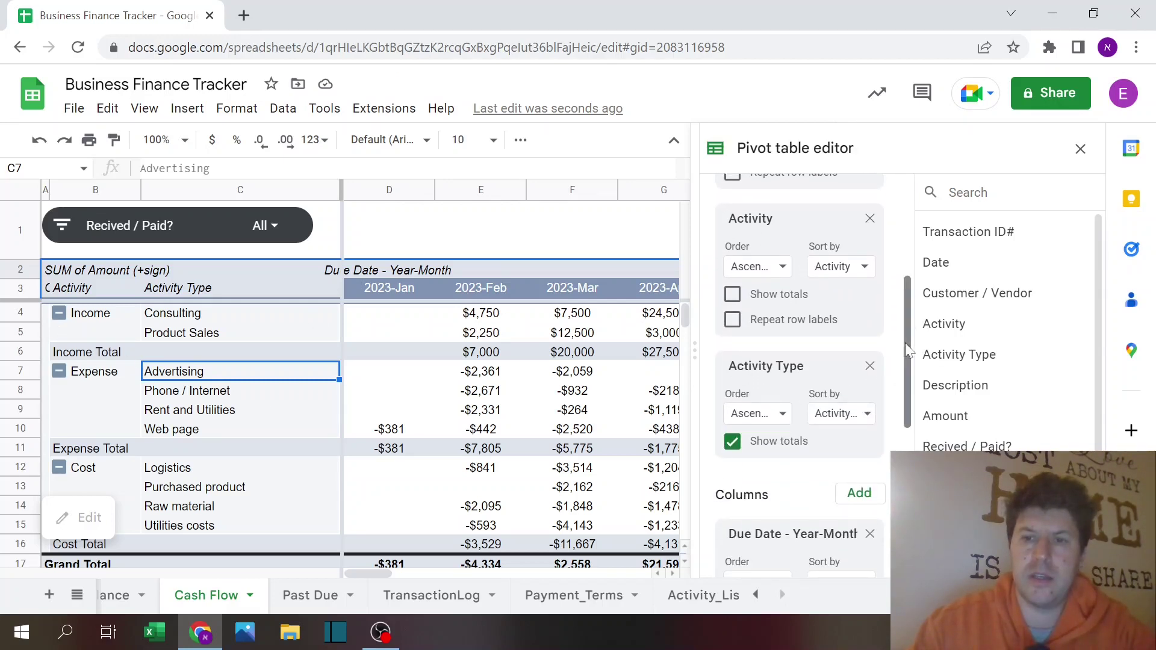
{"action": "left_click_drag", "start_coordinate": [905, 342], "coordinate": [896, 444]}
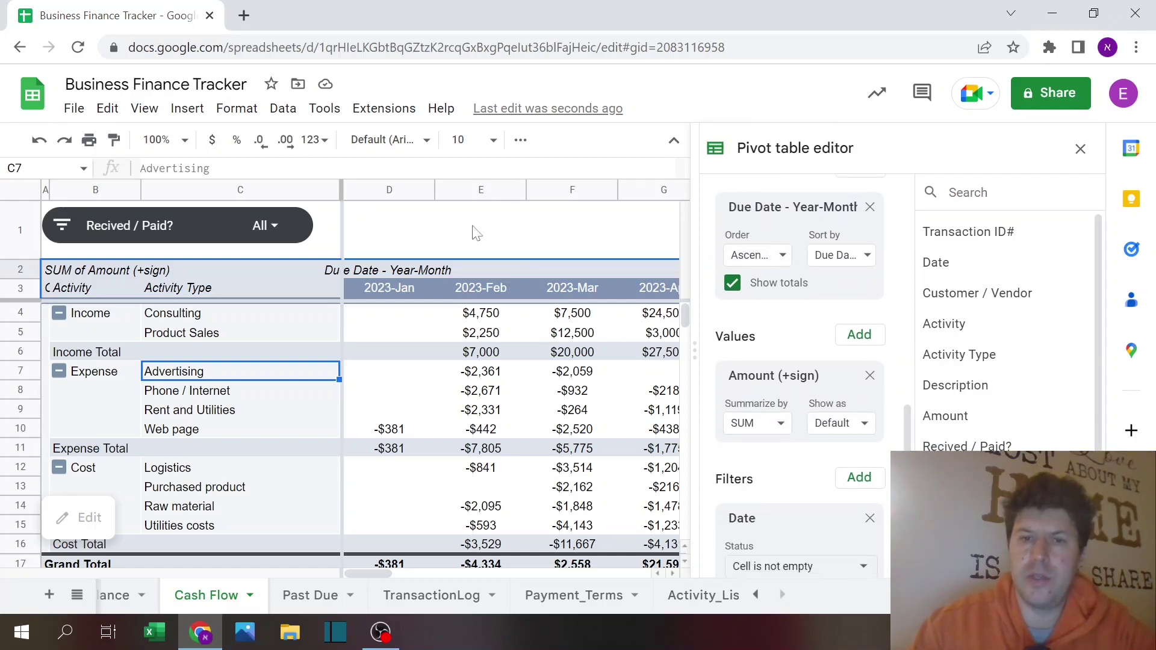
Step: Check the date grouping options for the Cash Flow pivot's Due Date columns, ungroup the dates, and undo the ungrouping
{"action": "right_click", "coordinate": [413, 287]}
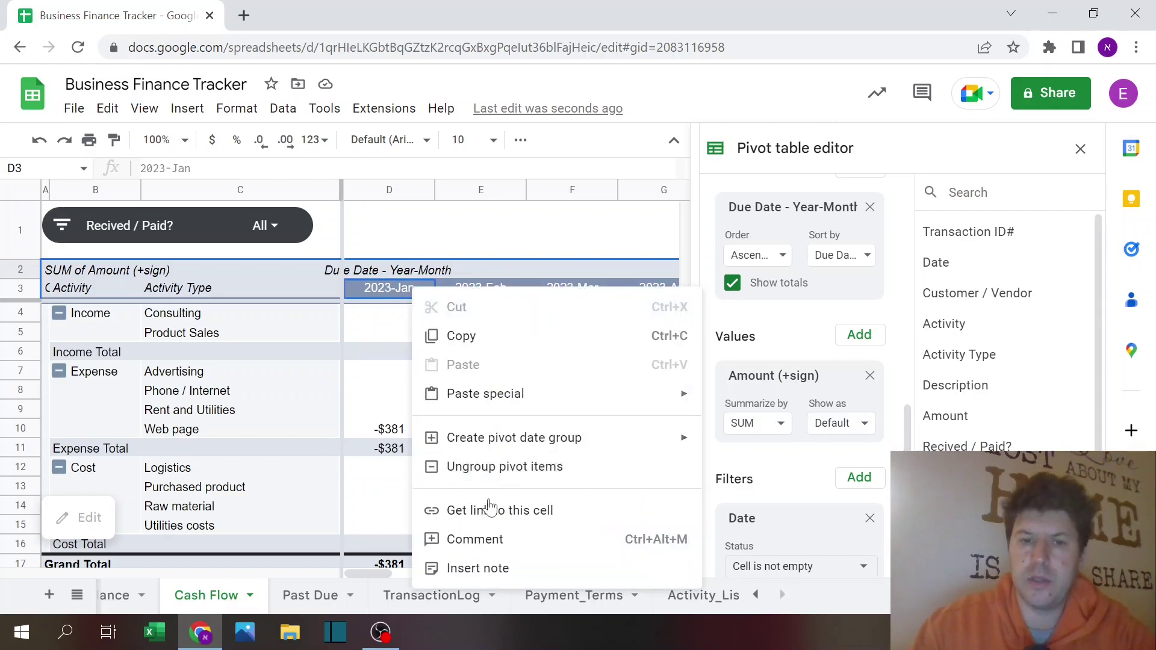
{"action": "mouse_move", "coordinate": [516, 443]}
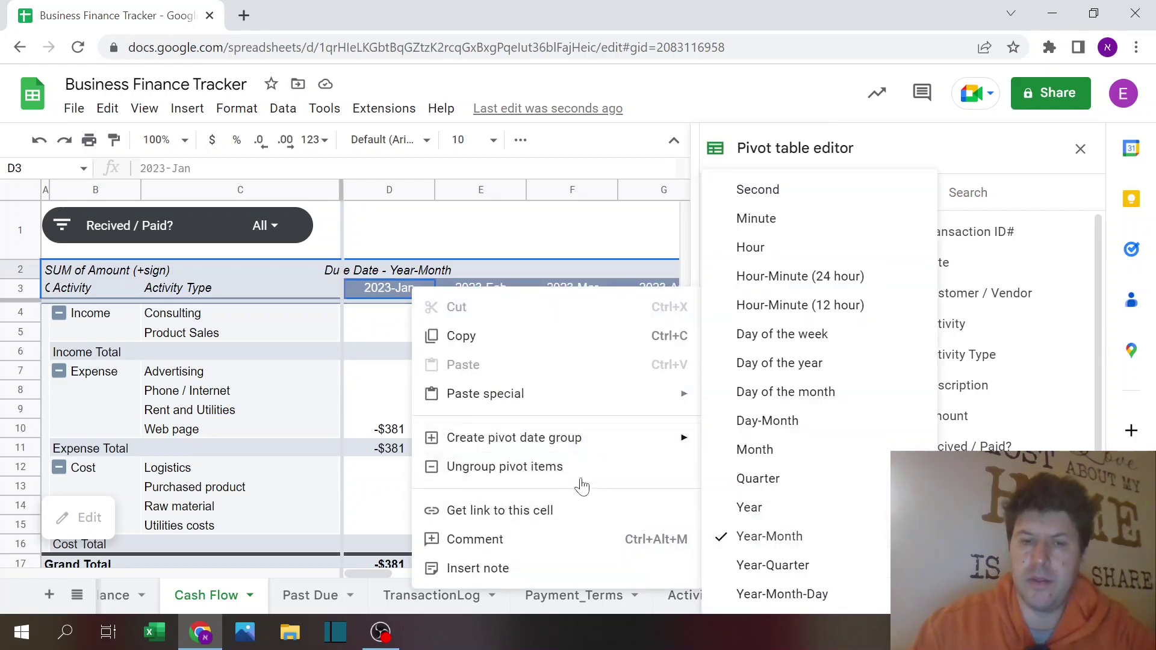
{"action": "left_click", "coordinate": [550, 470]}
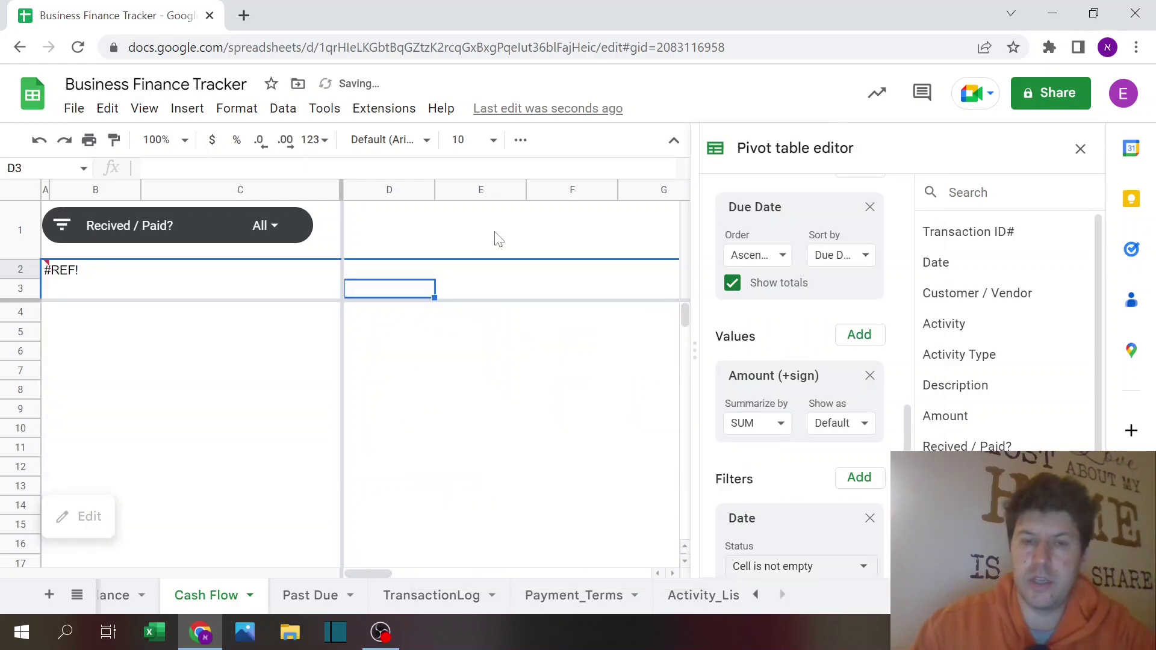
{"action": "left_click", "coordinate": [497, 238]}
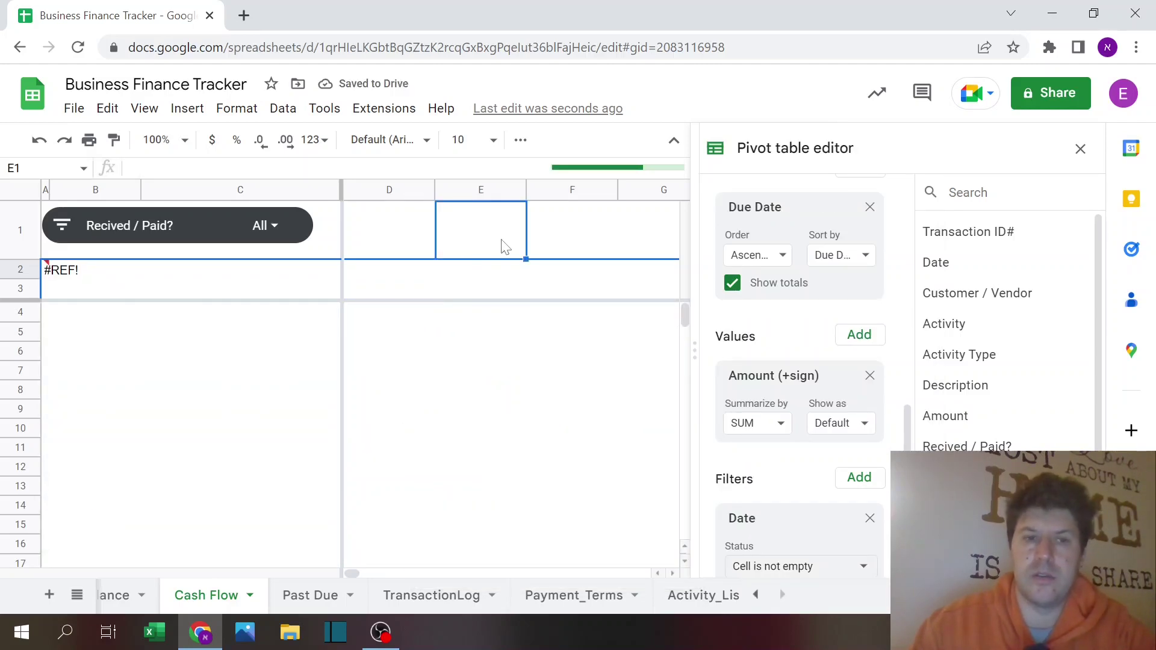
{"action": "key", "text": "ctrl+z"}
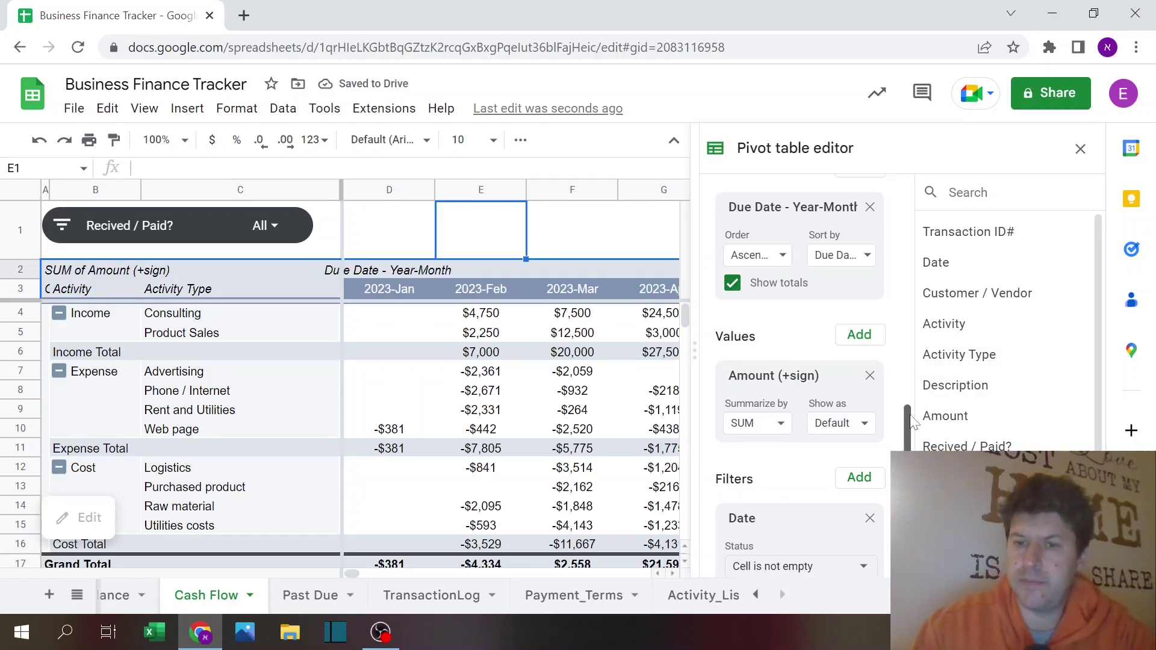
Step: Review the pivot table's Date filter setting, look over the TransactionLog source data, and return to Cash Flow
{"action": "scroll", "coordinate": [906, 422], "scroll_direction": "down", "scroll_amount": 1}
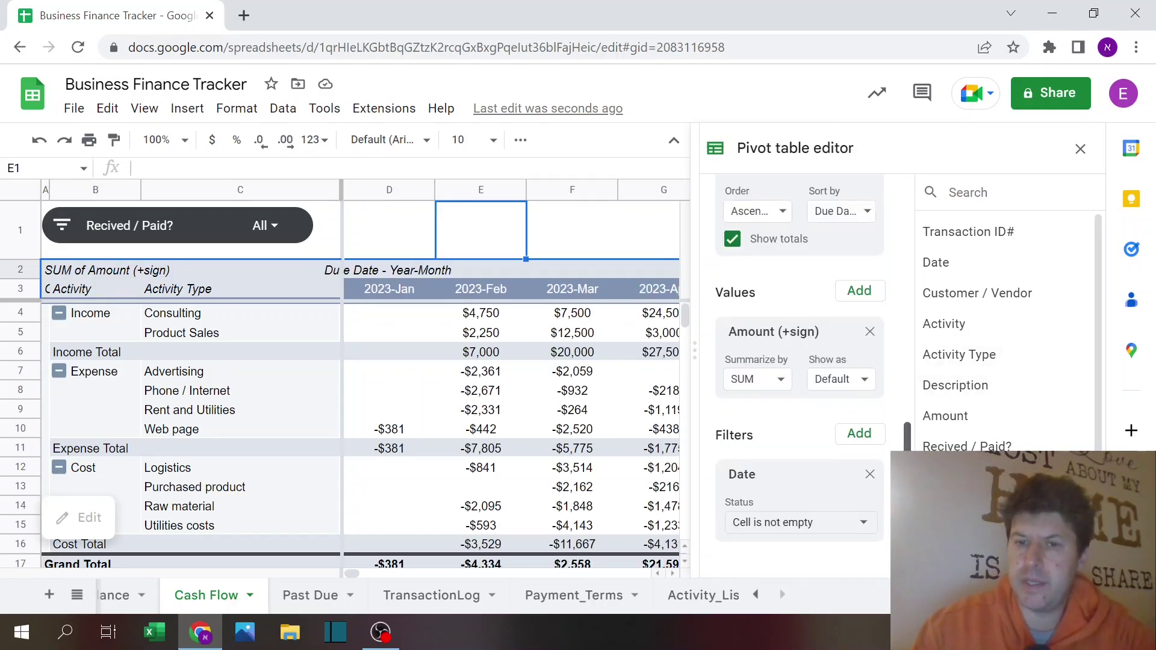
{"action": "left_click", "coordinate": [475, 336]}
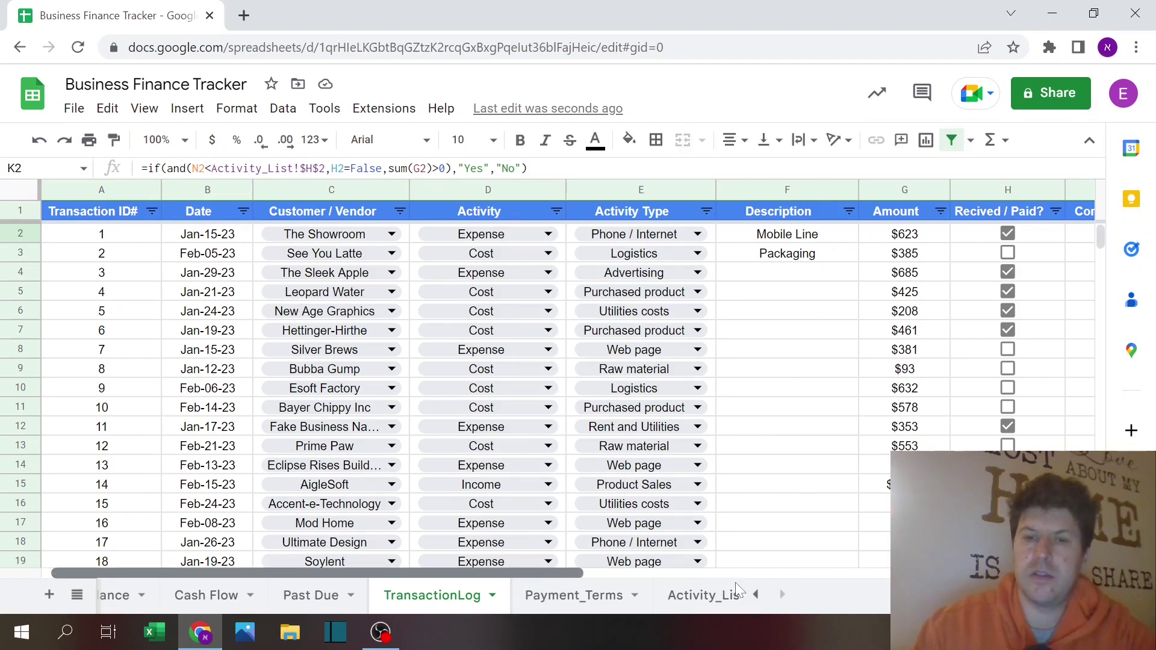
{"action": "left_click_drag", "start_coordinate": [758, 575], "coordinate": [367, 575]}
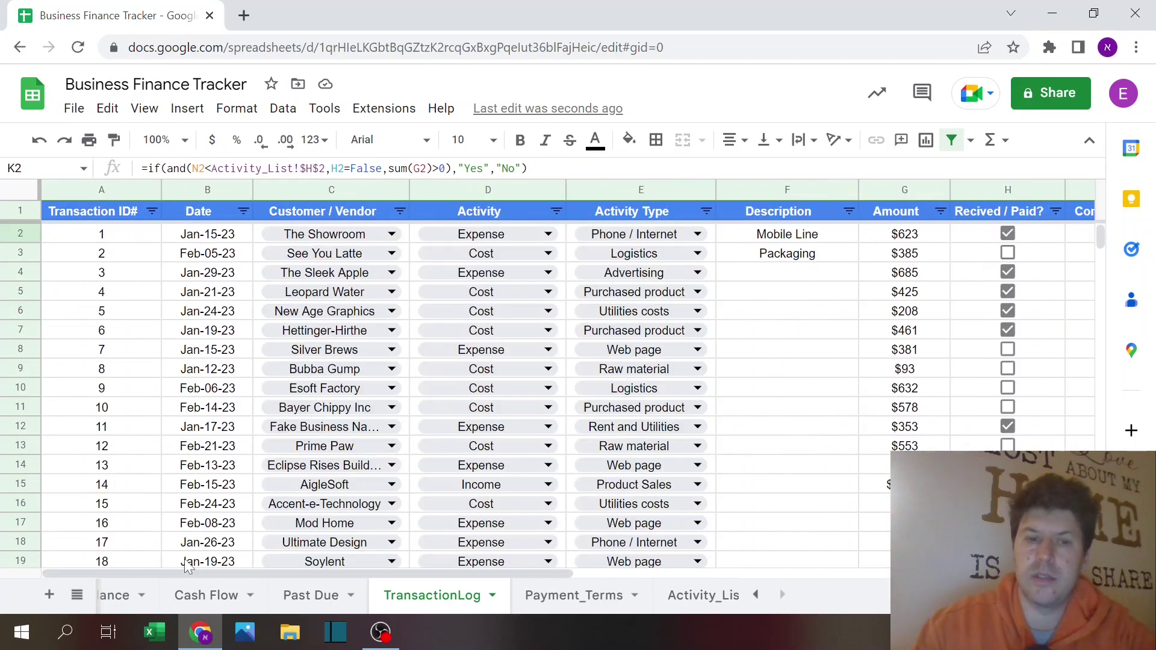
{"action": "left_click", "coordinate": [221, 596]}
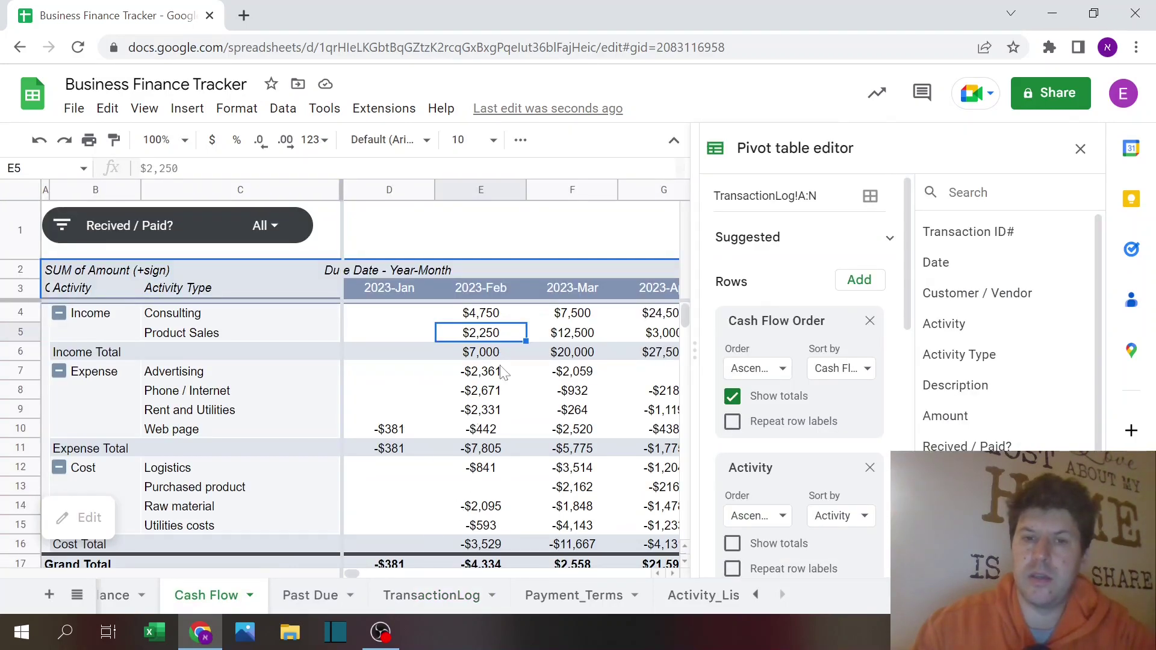
Step: View the full Cash Flow pivot table, recheck its Date filter in the pivot table editor, and close the editor
{"action": "left_click", "coordinate": [1081, 149]}
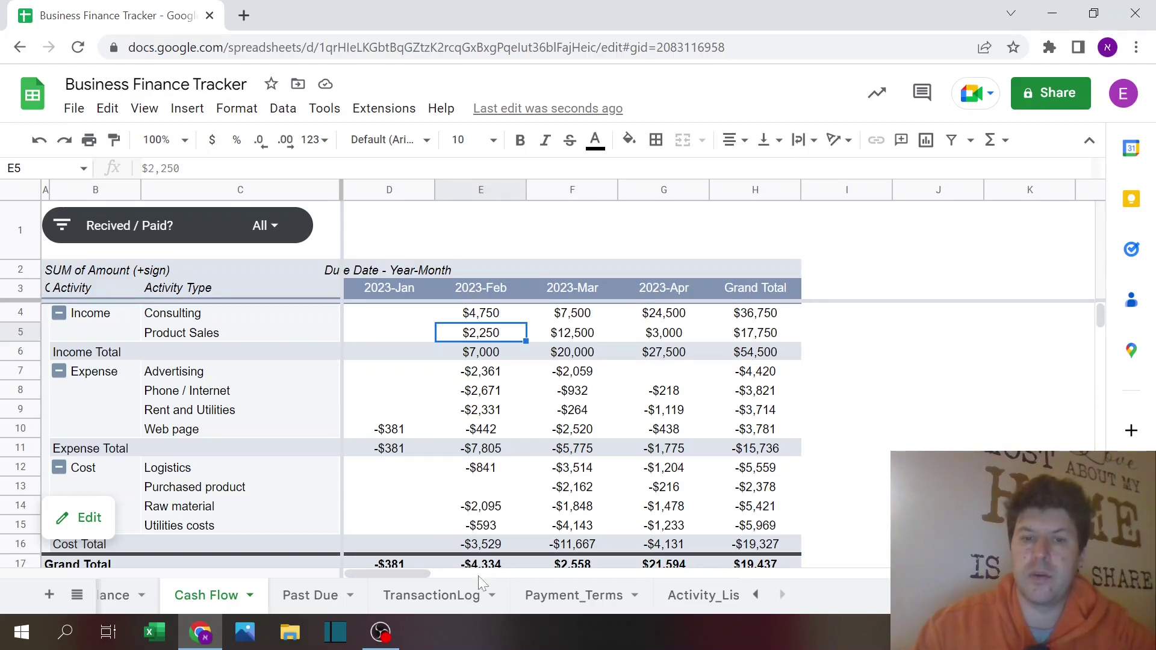
{"action": "mouse_move", "coordinate": [1101, 312]}
{"action": "left_mouse_down"}
{"action": "mouse_move", "coordinate": [1101, 323]}
{"action": "mouse_move", "coordinate": [1103, 313]}
{"action": "left_mouse_up"}
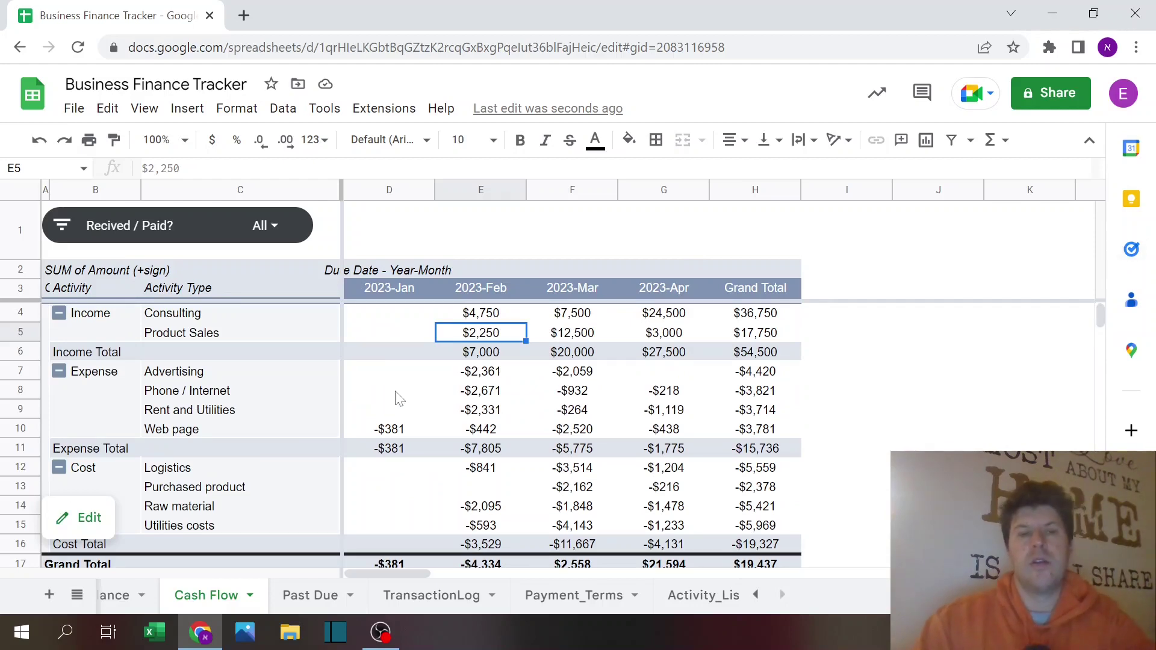
{"action": "left_click", "coordinate": [84, 518]}
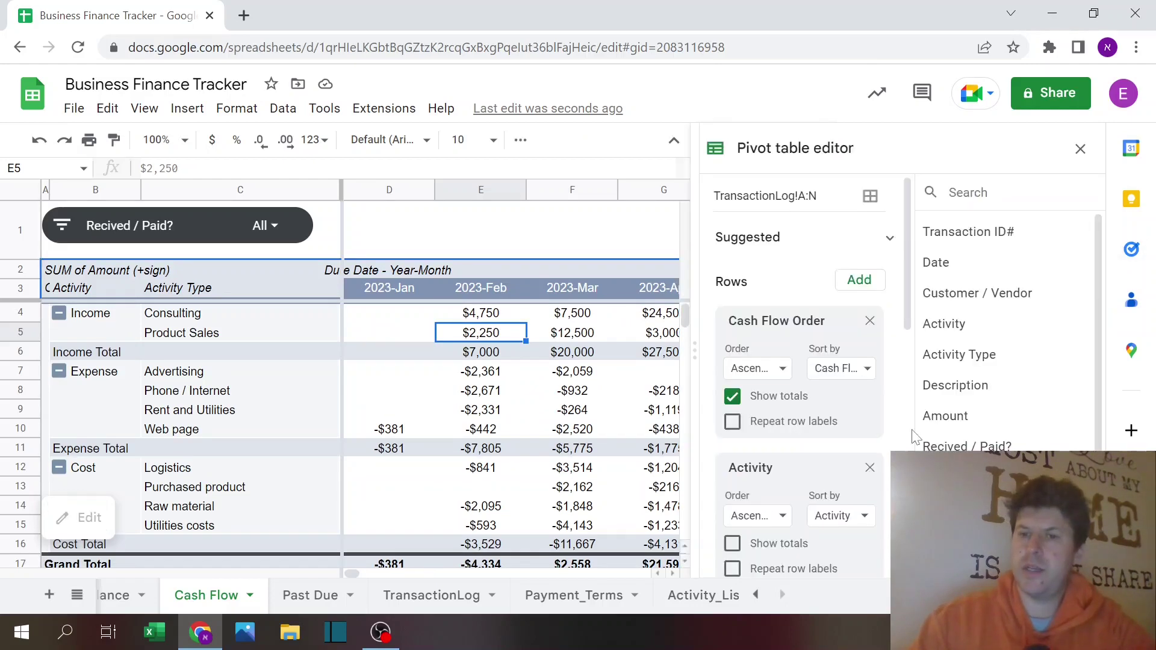
{"action": "left_click_drag", "start_coordinate": [906, 252], "coordinate": [906, 500]}
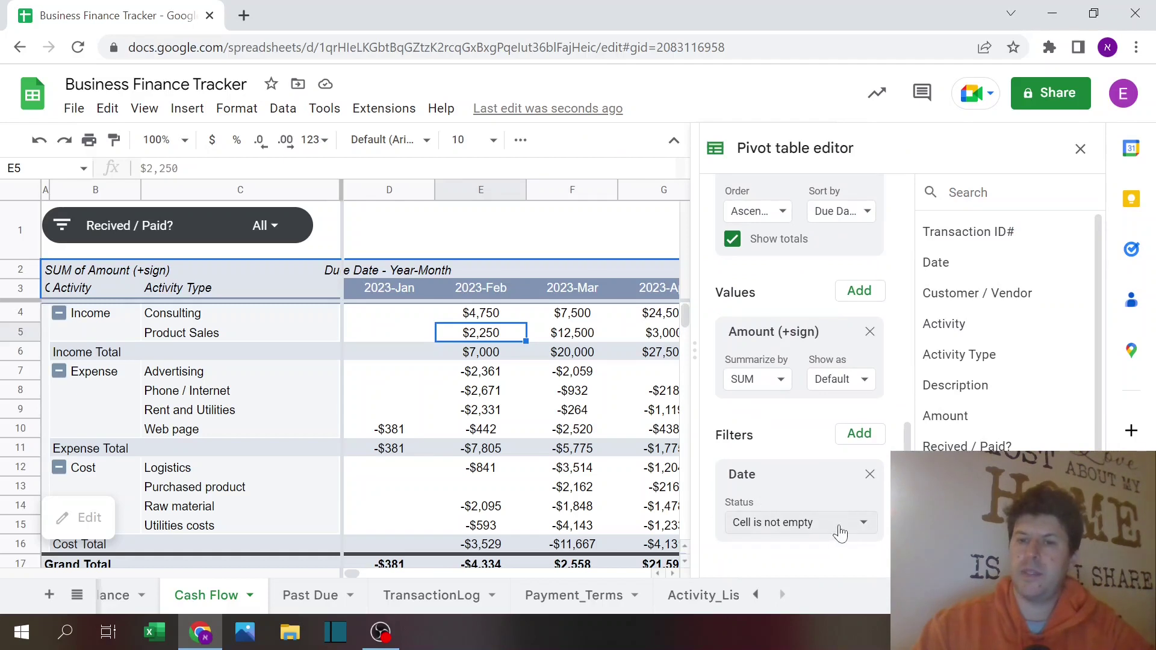
{"action": "left_click", "coordinate": [1079, 149]}
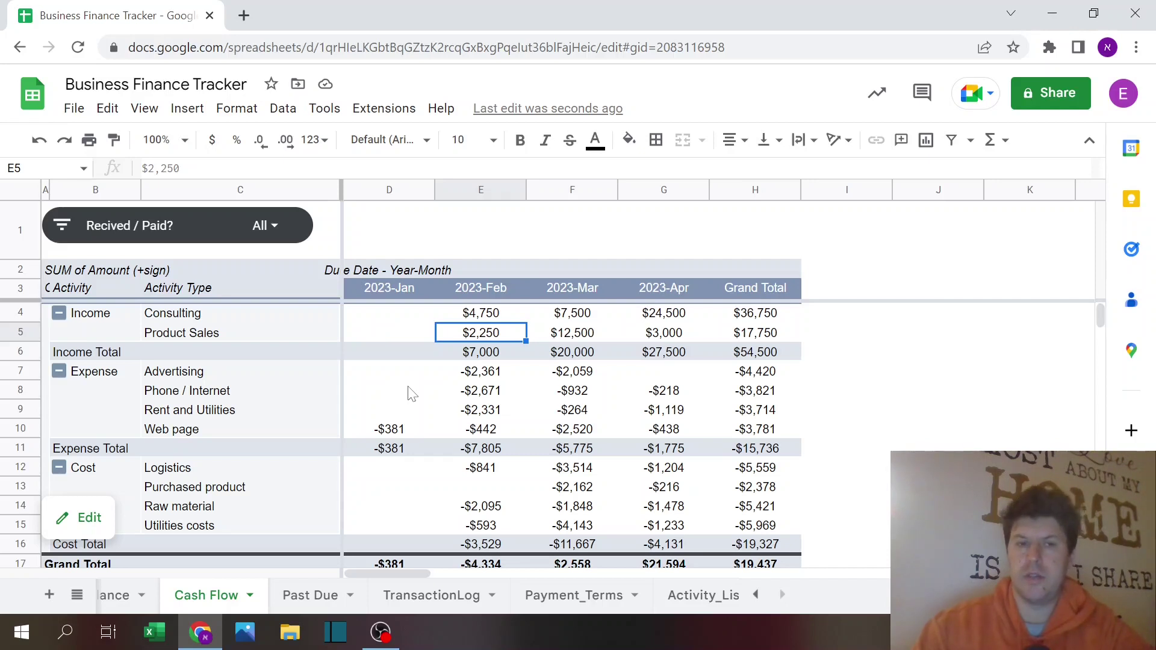
Step: Filter the Cash Flow pivot table with the Recived / Paid? slicer to show only TRUE transactions
{"action": "left_click", "coordinate": [265, 225]}
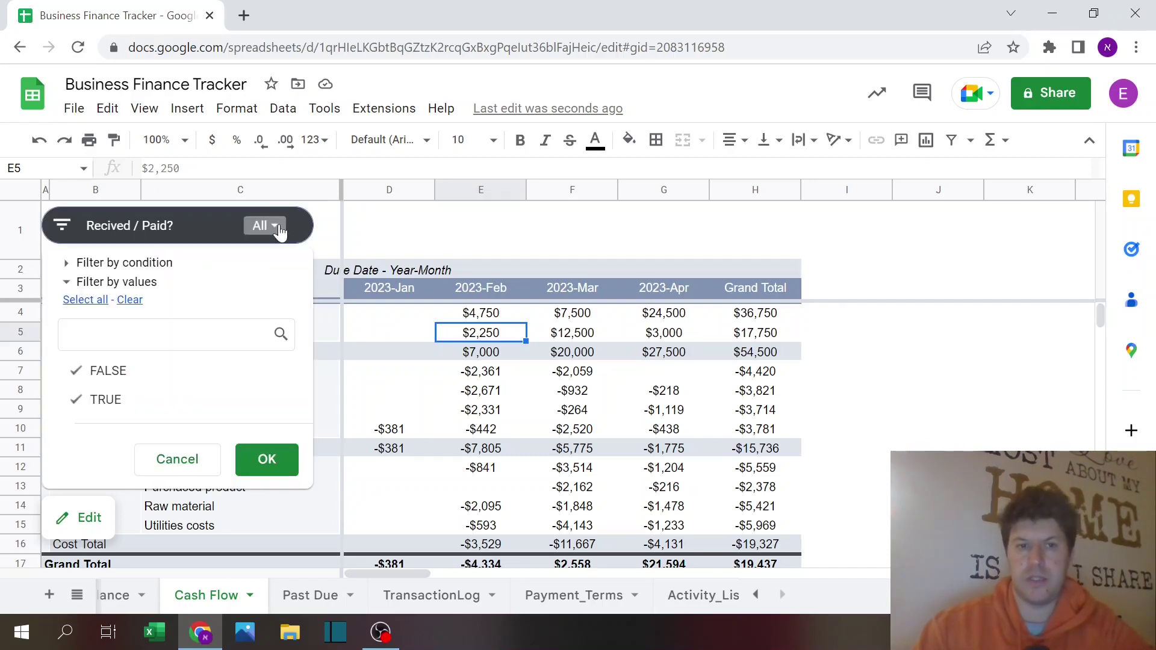
{"action": "left_click", "coordinate": [121, 373]}
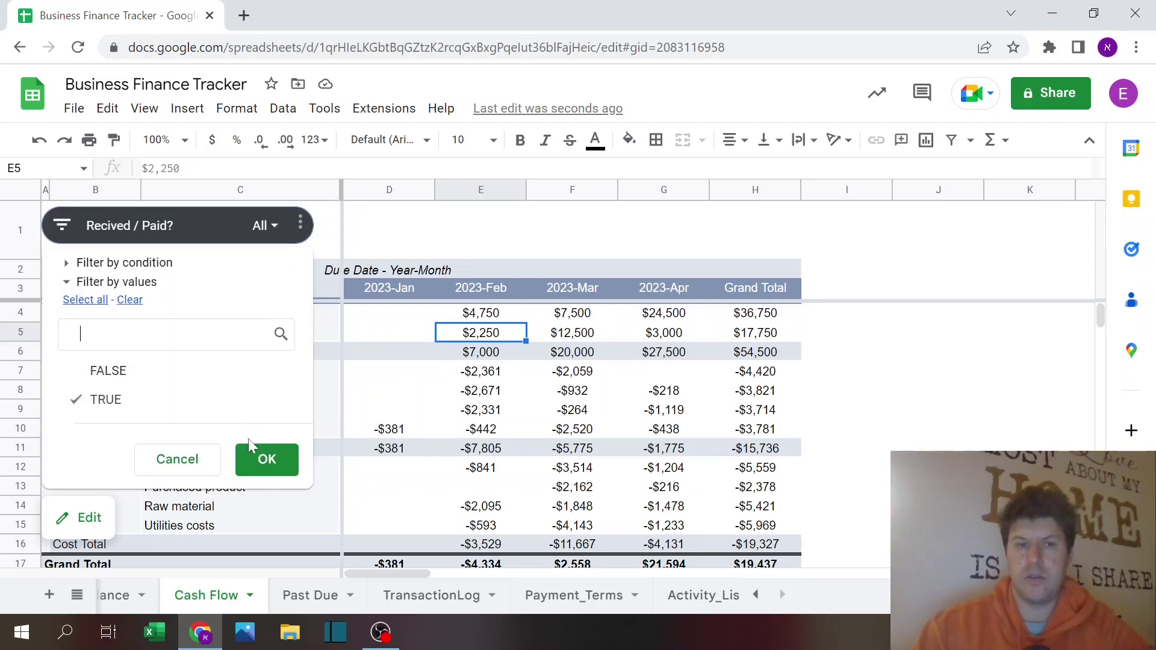
{"action": "left_click", "coordinate": [266, 463]}
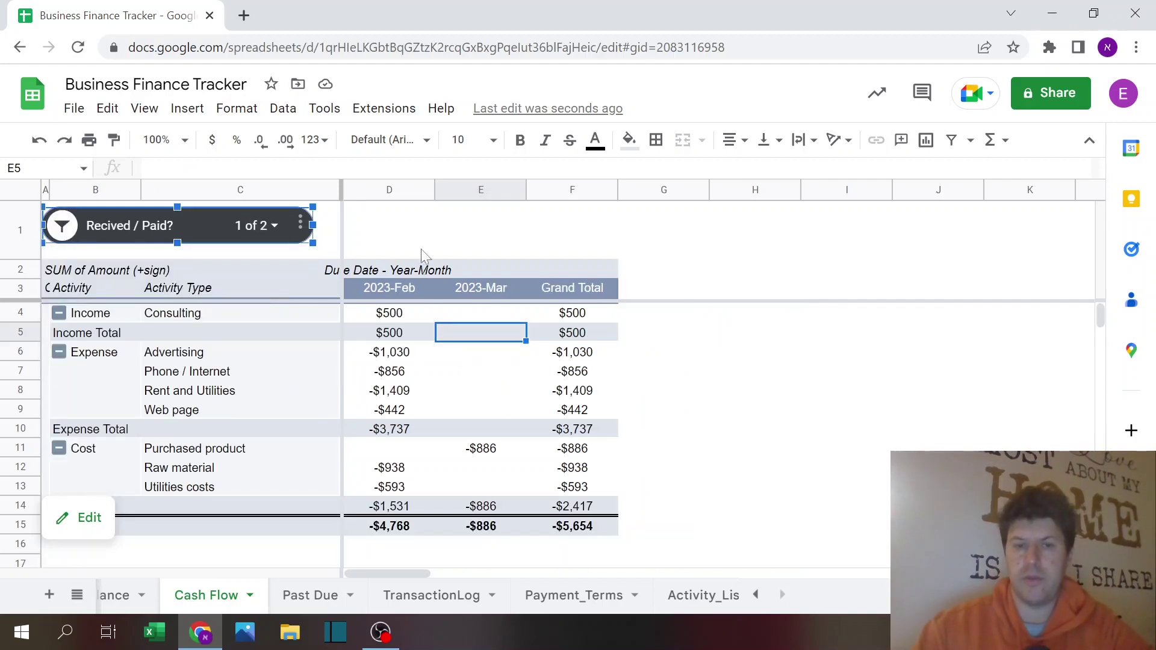
{"action": "left_click", "coordinate": [453, 242]}
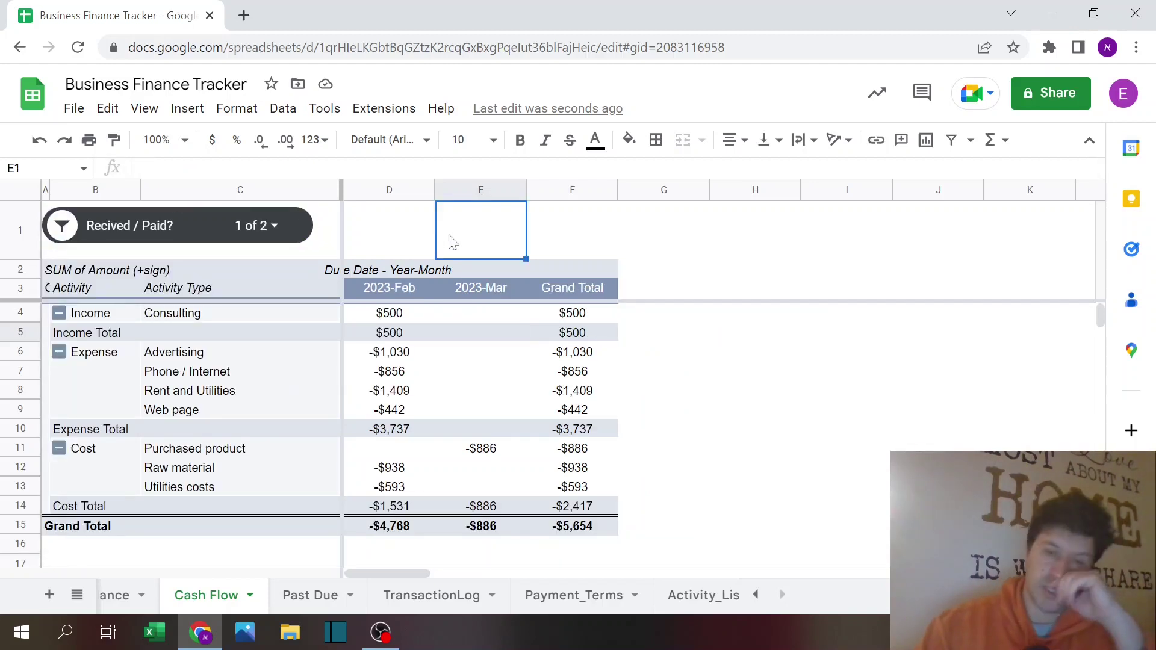
Step: Switch the Recived / Paid? slicer to show only FALSE transactions
{"action": "left_click", "coordinate": [275, 234]}
{"action": "left_click", "coordinate": [108, 400]}
{"action": "left_click", "coordinate": [106, 371]}
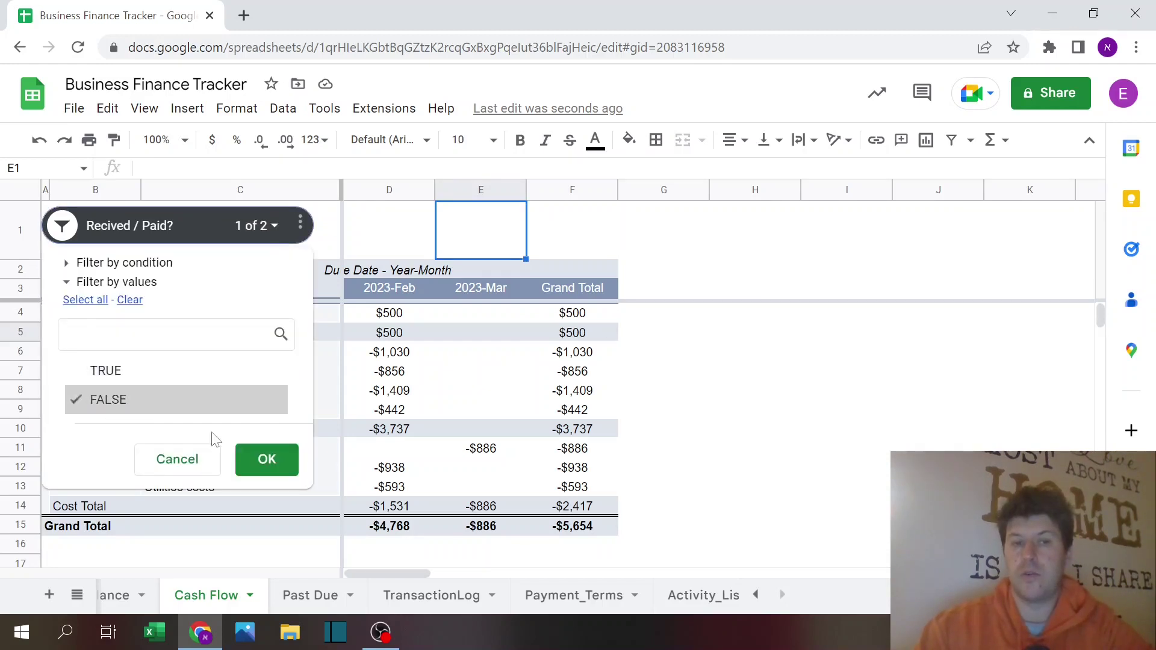
{"action": "left_click", "coordinate": [267, 460]}
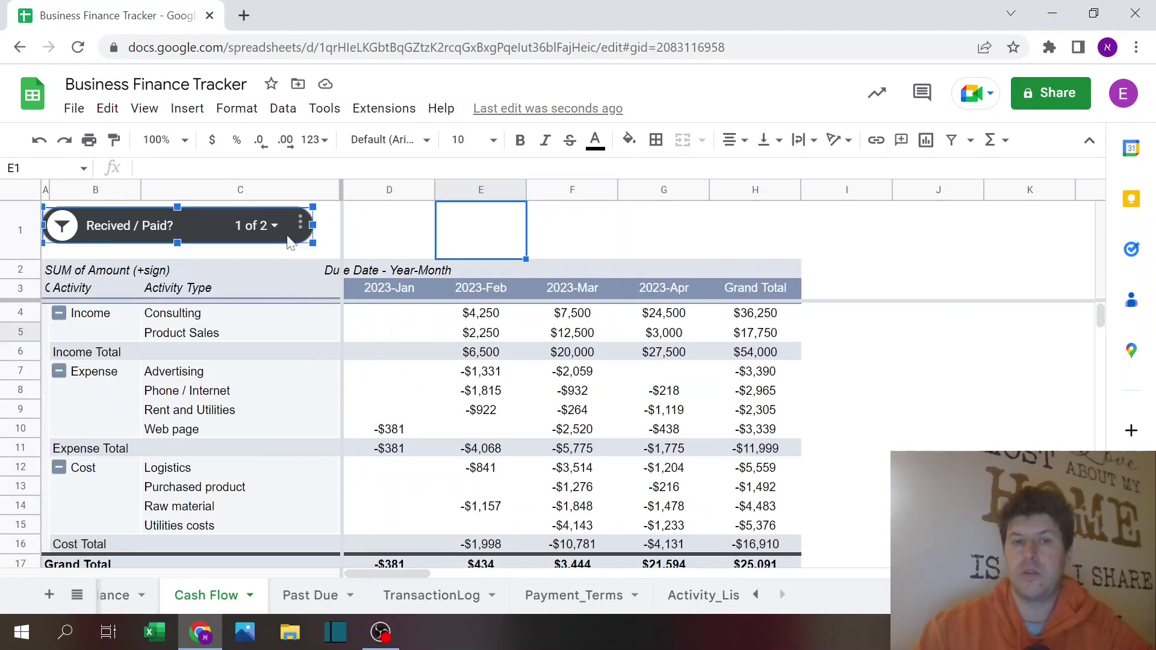
Step: Reset the Recived / Paid? slicer to include both TRUE and FALSE transactions
{"action": "left_click", "coordinate": [278, 227]}
{"action": "left_click", "coordinate": [105, 400]}
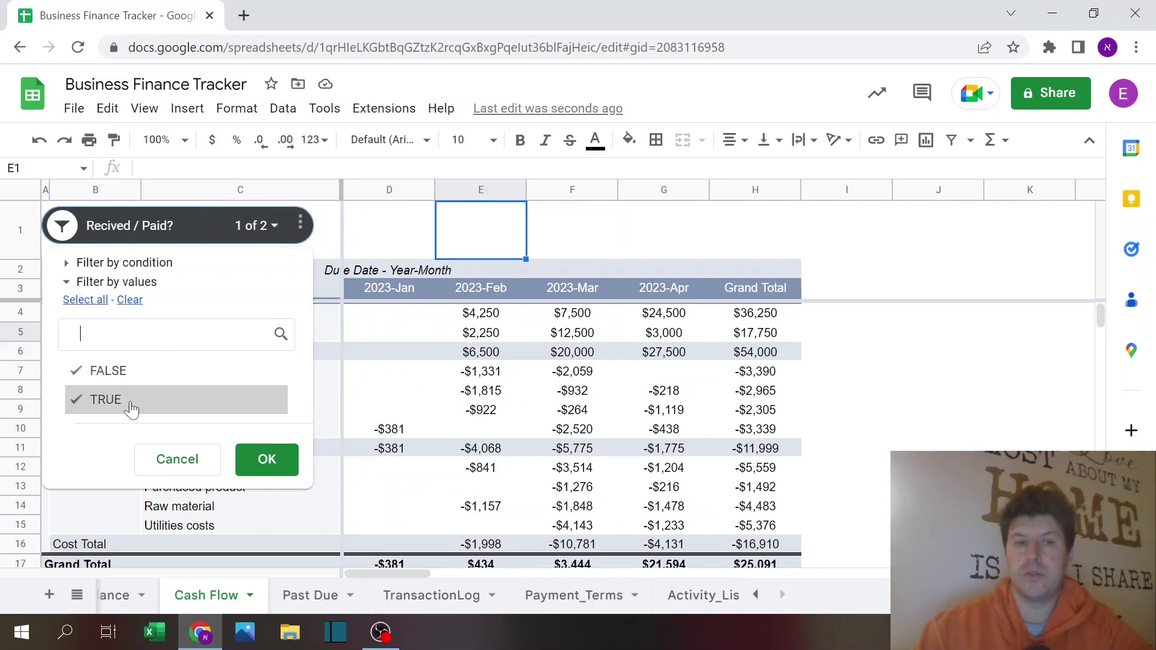
{"action": "left_click", "coordinate": [266, 460]}
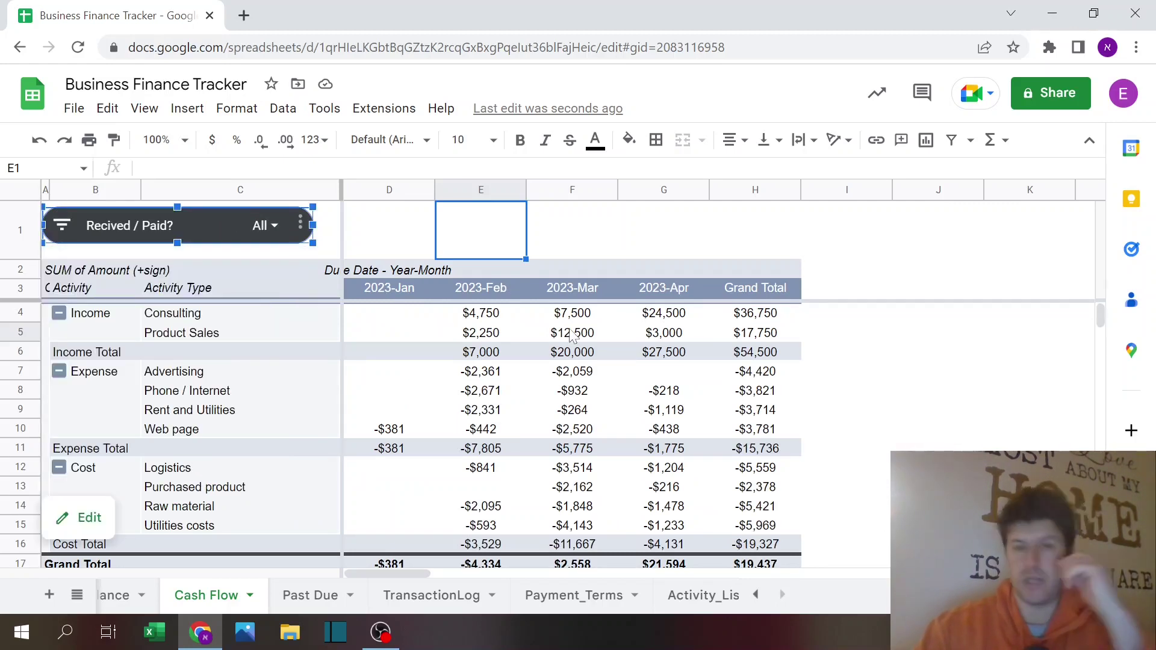
{"action": "left_click", "coordinate": [501, 392]}
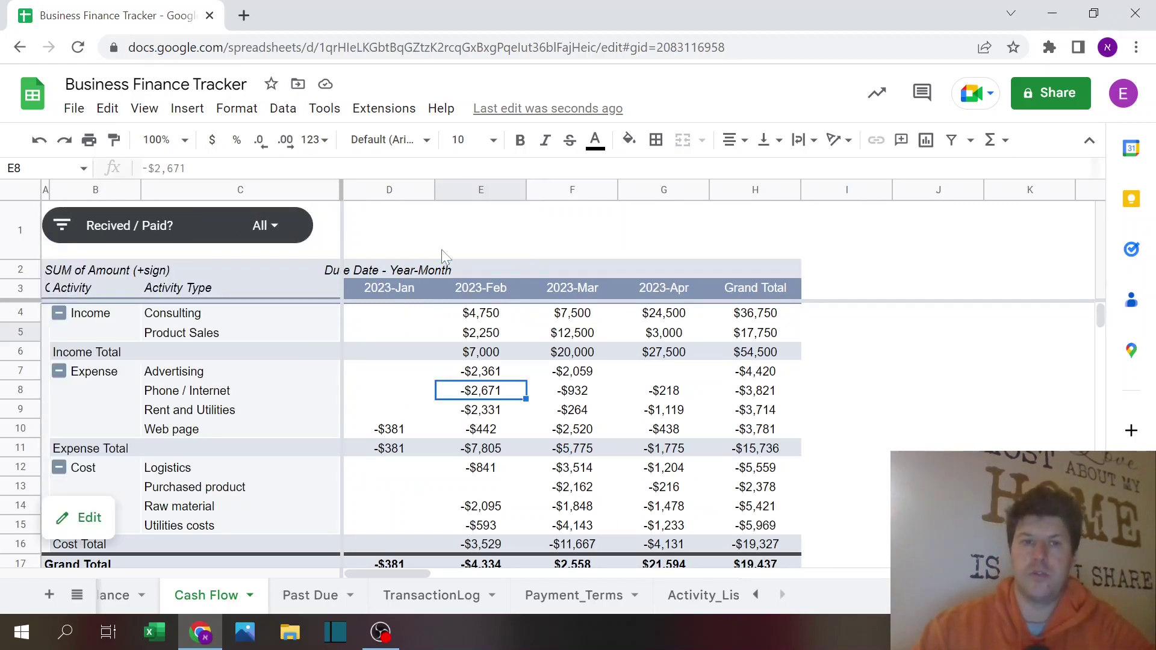
Step: Add a new slicer to the Cash Flow sheet that filters by the Description column
{"action": "left_click", "coordinate": [183, 111]}
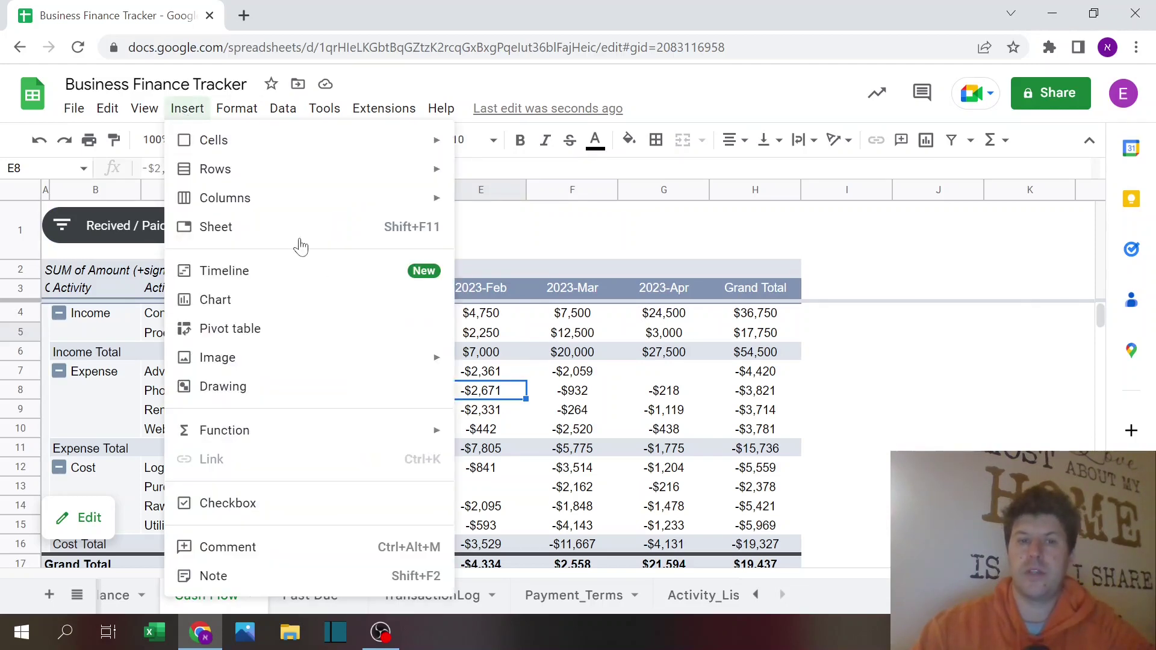
{"action": "mouse_move", "coordinate": [287, 111]}
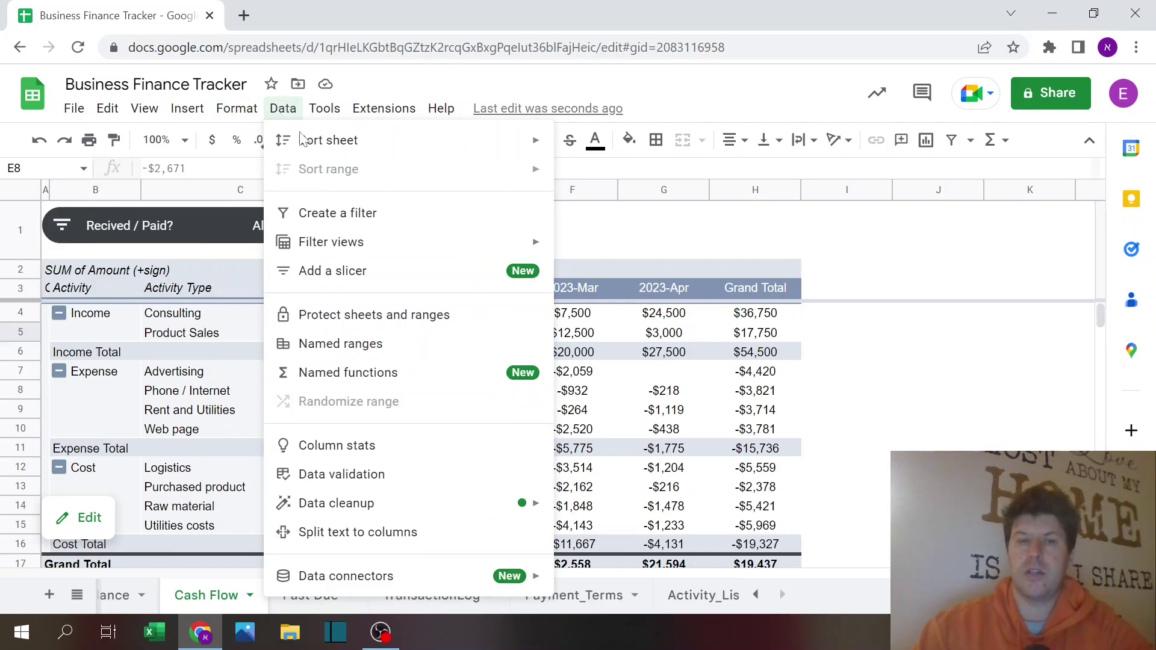
{"action": "left_click", "coordinate": [333, 273]}
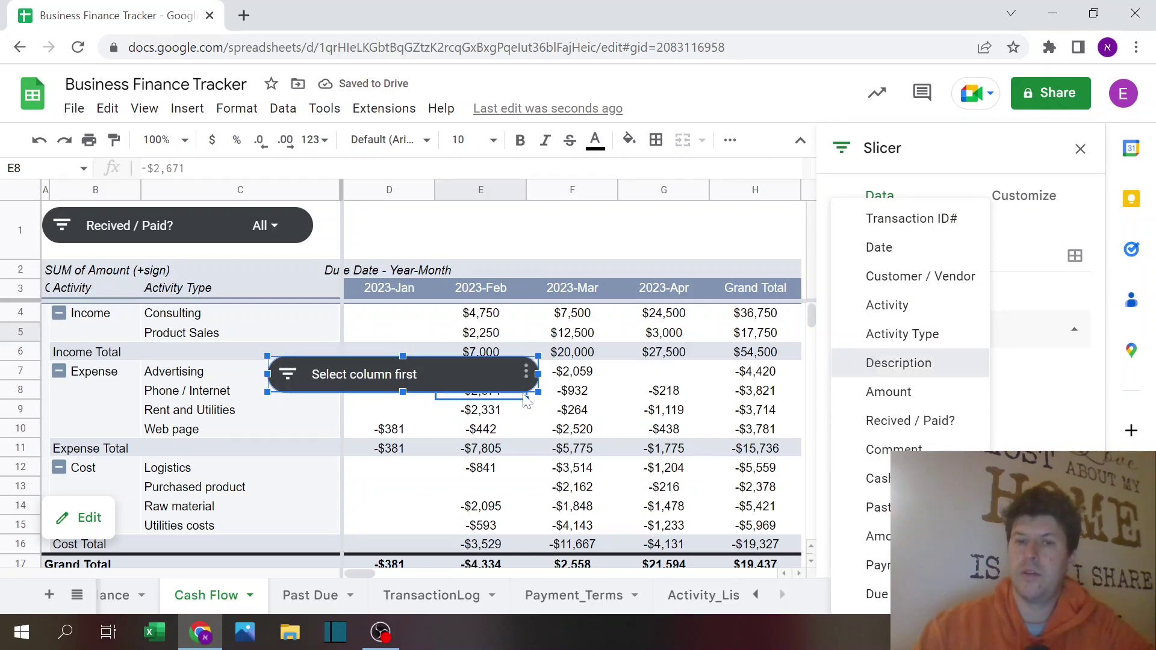
{"action": "key", "text": "Return"}
{"action": "left_click", "coordinate": [501, 378]}
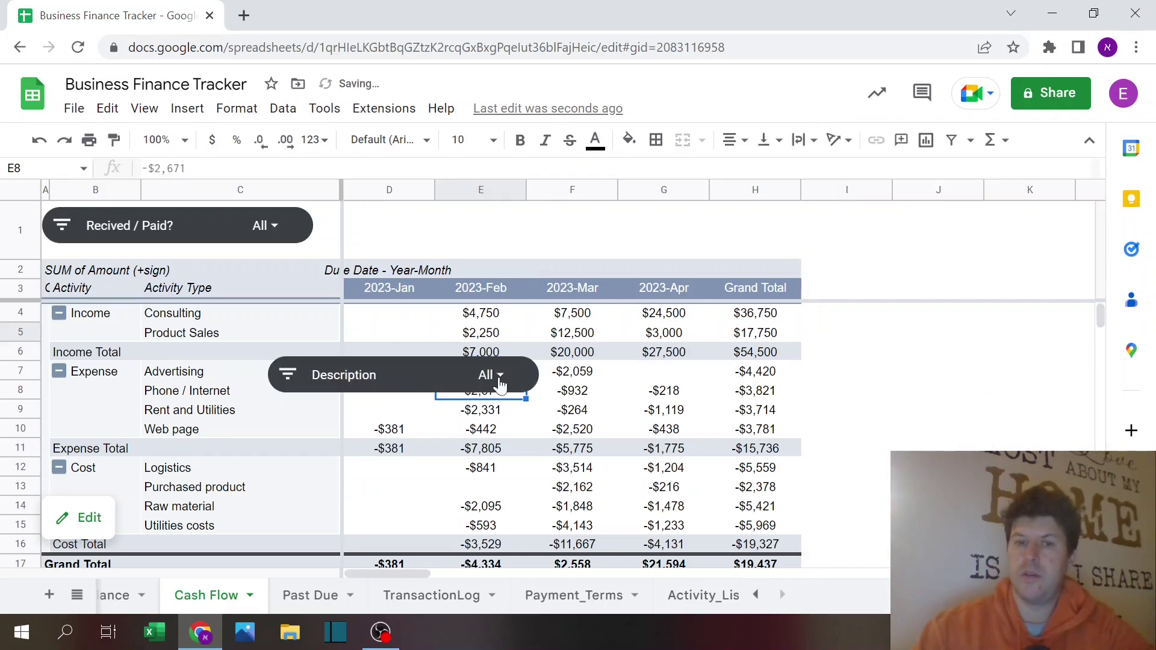
Step: Look through the Description slicer's filter values, and delete that slicer from the Cash Flow sheet
{"action": "left_click", "coordinate": [500, 380]}
{"action": "scroll", "coordinate": [529, 499], "scroll_direction": "down", "scroll_amount": 3}
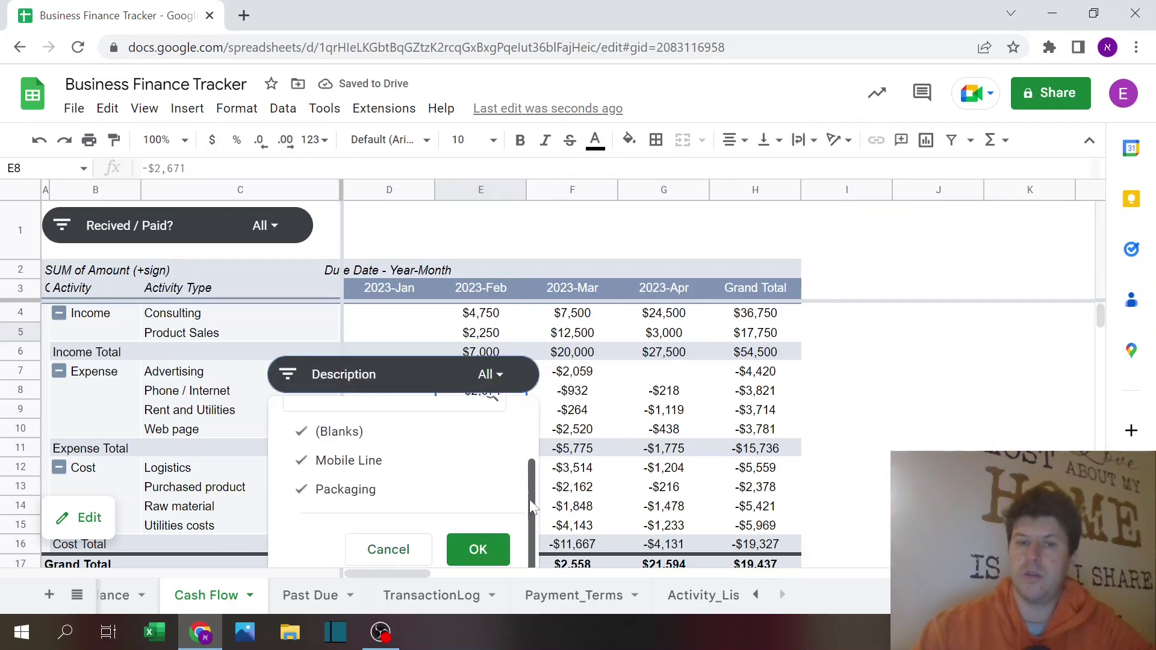
{"action": "scroll", "coordinate": [524, 457], "scroll_direction": "up", "scroll_amount": 3}
{"action": "left_click", "coordinate": [515, 370]}
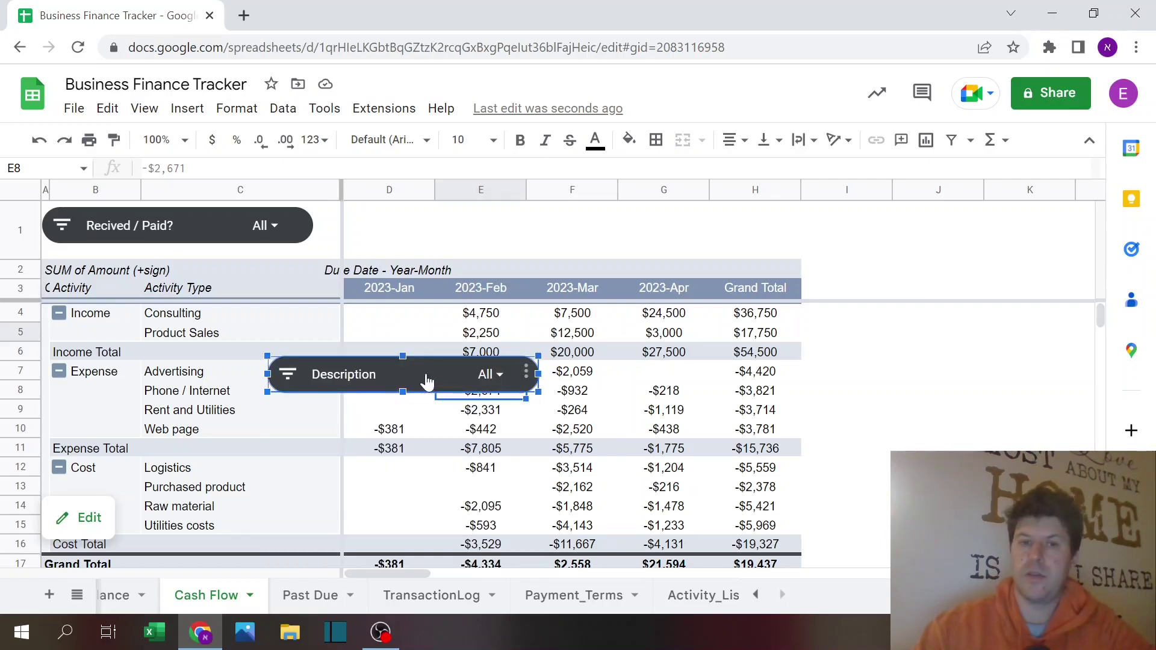
{"action": "key", "text": "Delete"}
{"action": "left_click", "coordinate": [852, 353]}
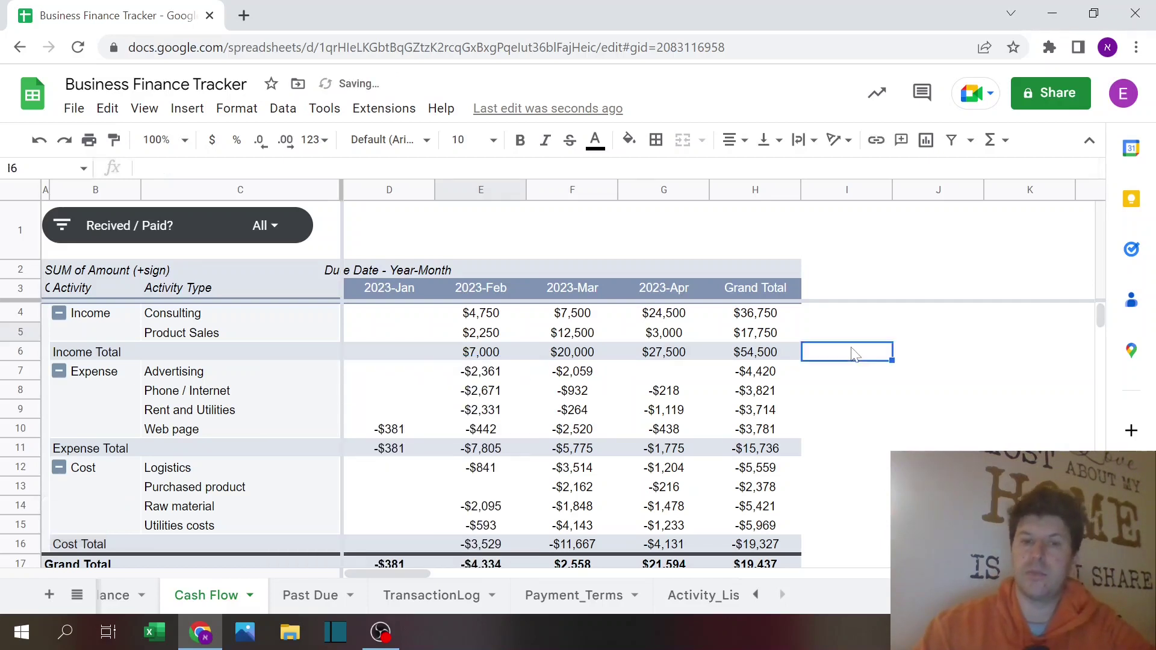
Step: Open the Balance sheet and examine the starting date, starting balance and Income formula in B1:B3
{"action": "left_click", "coordinate": [756, 595]}
{"action": "left_click", "coordinate": [139, 597]}
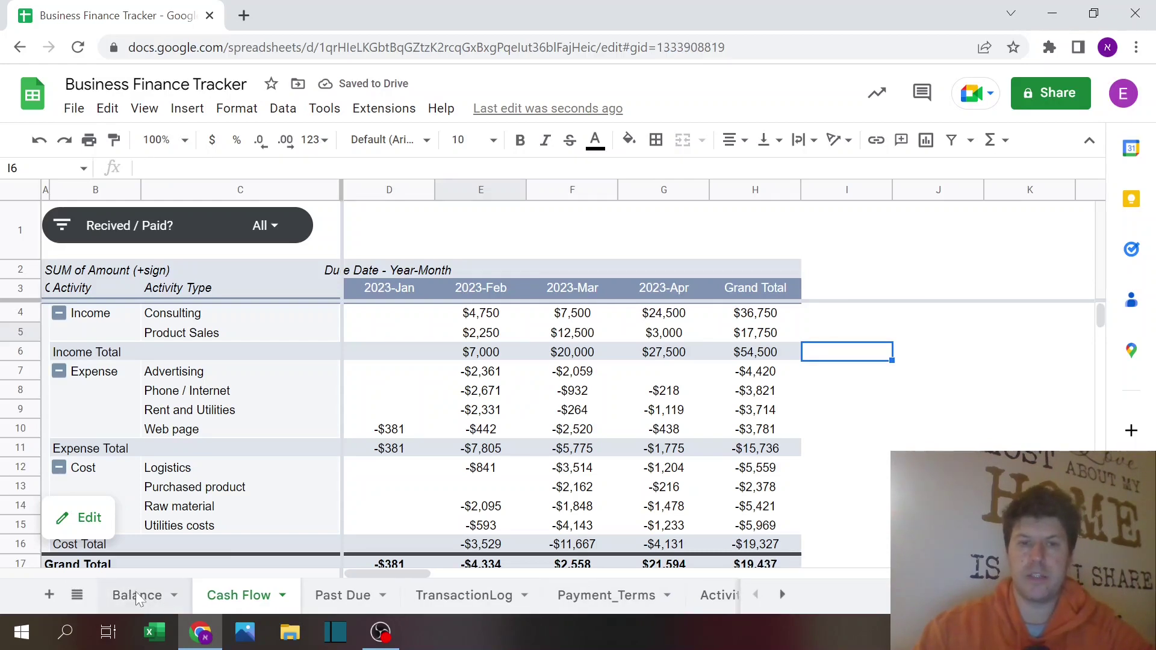
{"action": "left_click_drag", "start_coordinate": [184, 218], "coordinate": [201, 235]}
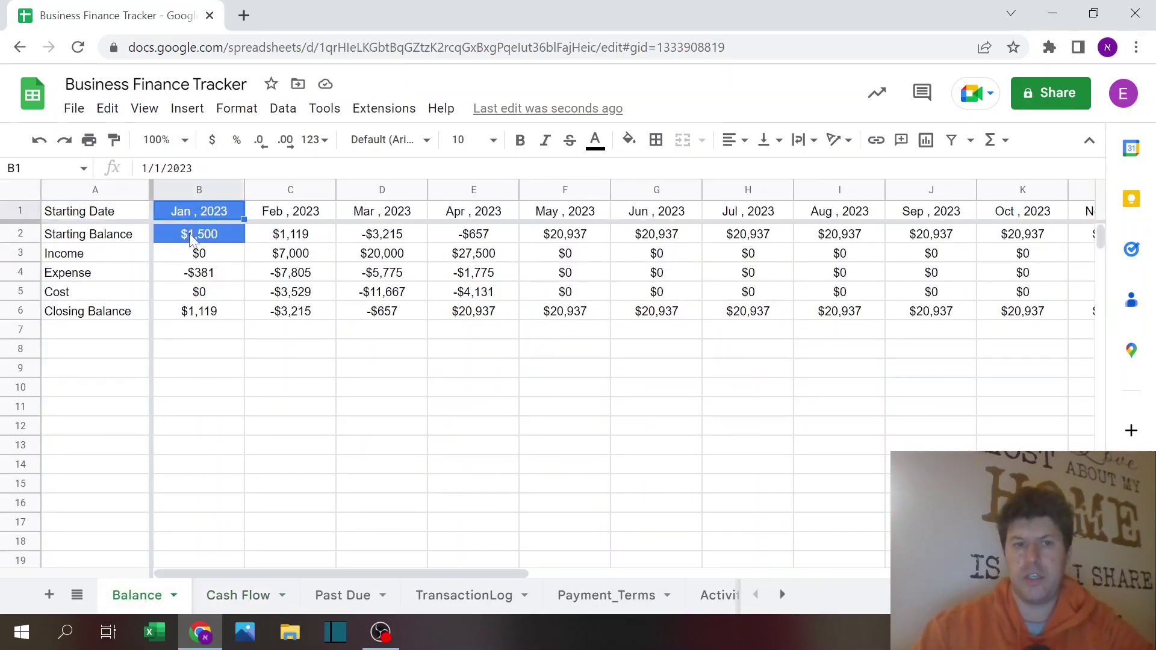
{"action": "key", "text": "Return"}
{"action": "key", "text": "Return"}
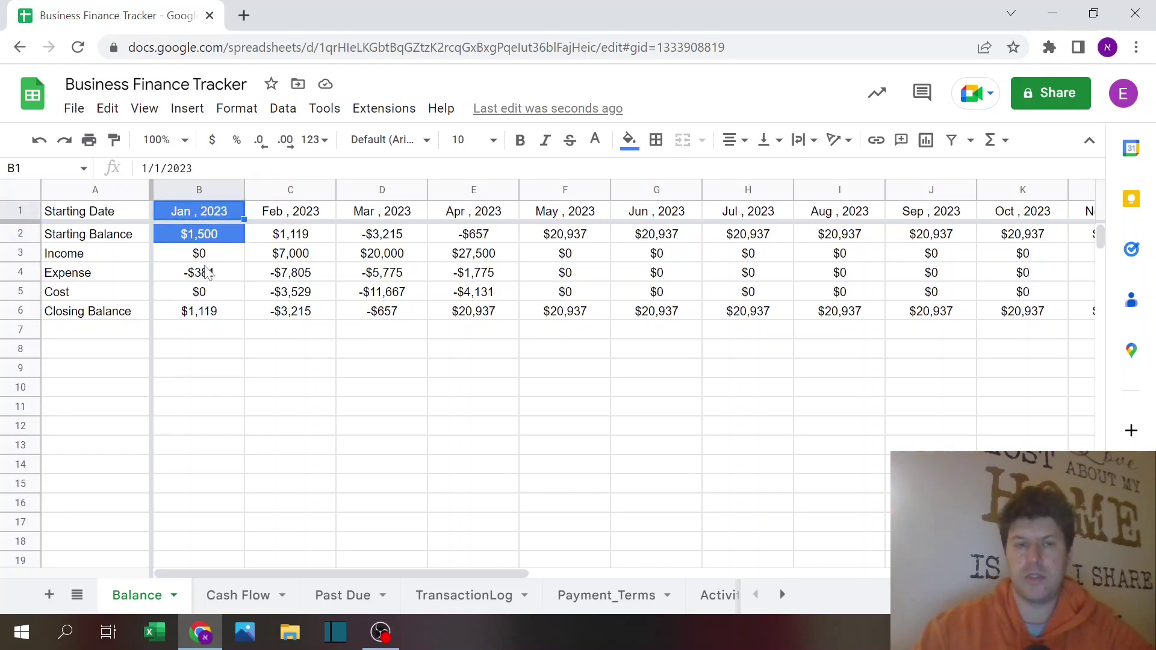
{"action": "key", "text": "Return"}
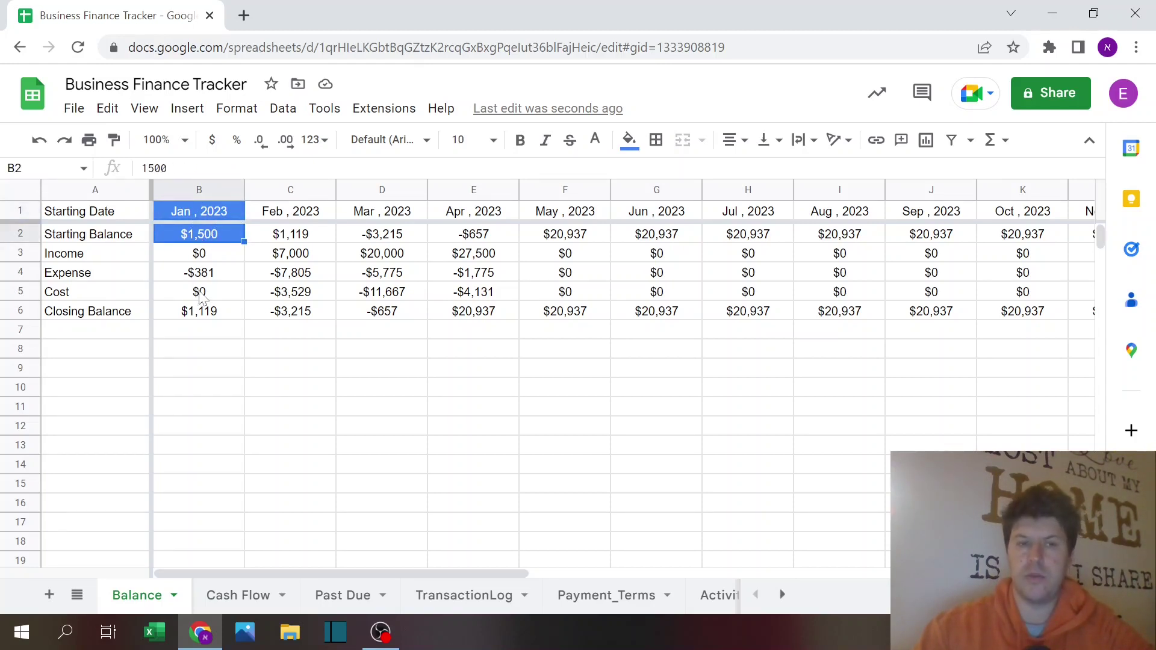
{"action": "key", "text": "Return"}
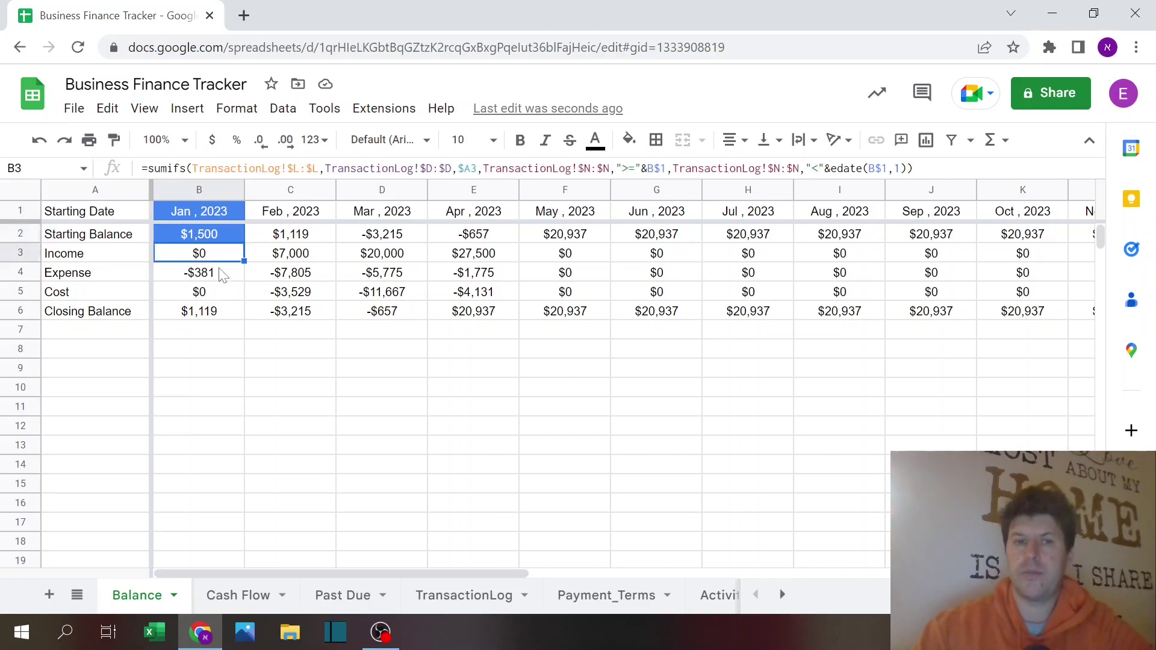
Step: Examine the January 2023 Expense, Cost and Closing Balance formulas in B4:B6 of the Balance sheet
{"action": "key", "text": "Return"}
{"action": "key", "text": "Return"}
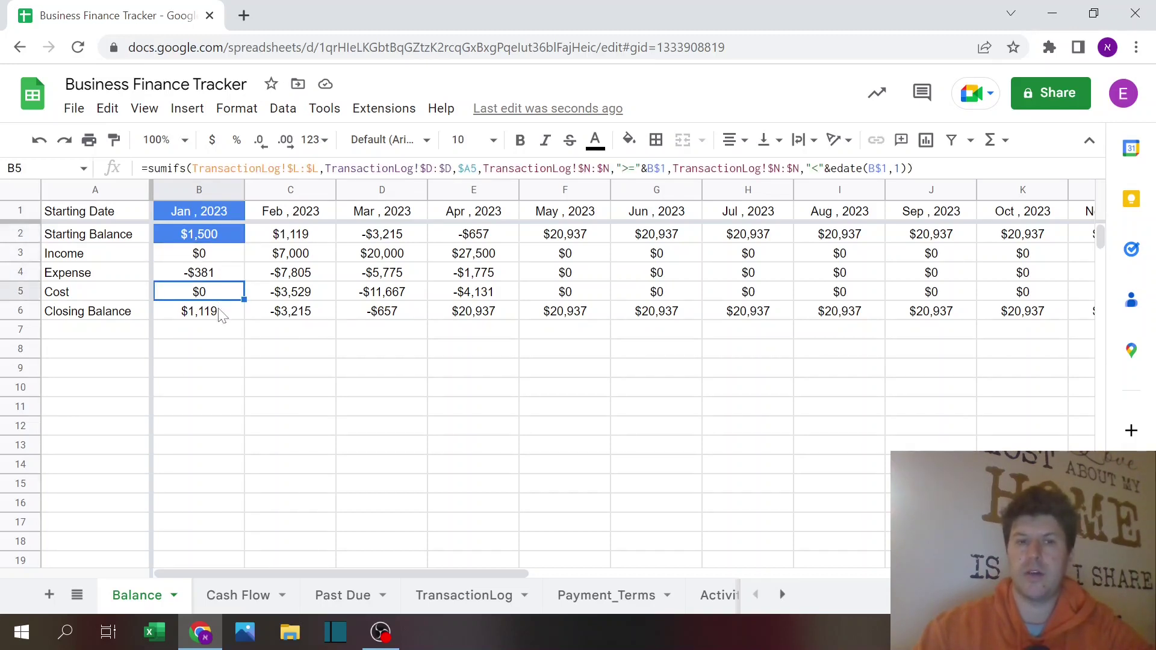
{"action": "key", "text": "Return"}
{"action": "left_click", "coordinate": [218, 169]}
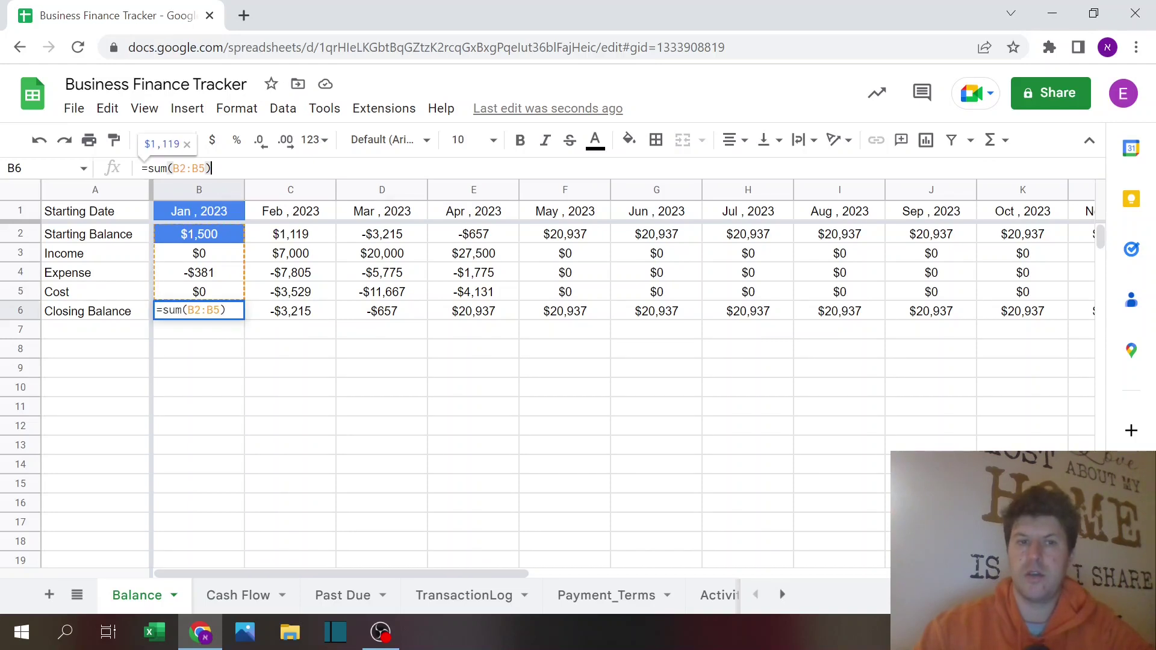
{"action": "key", "text": "Escape"}
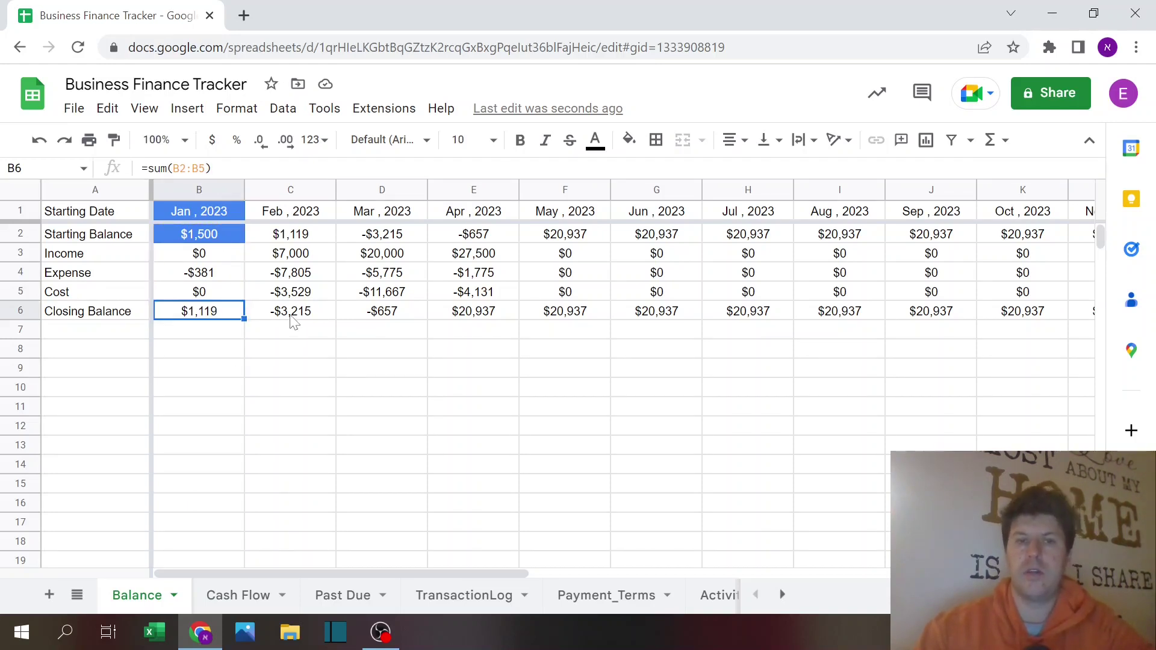
Step: Examine how February's Starting Balance in C2 links to January's closing balance, and view the Income formula in C3
{"action": "left_click", "coordinate": [292, 239]}
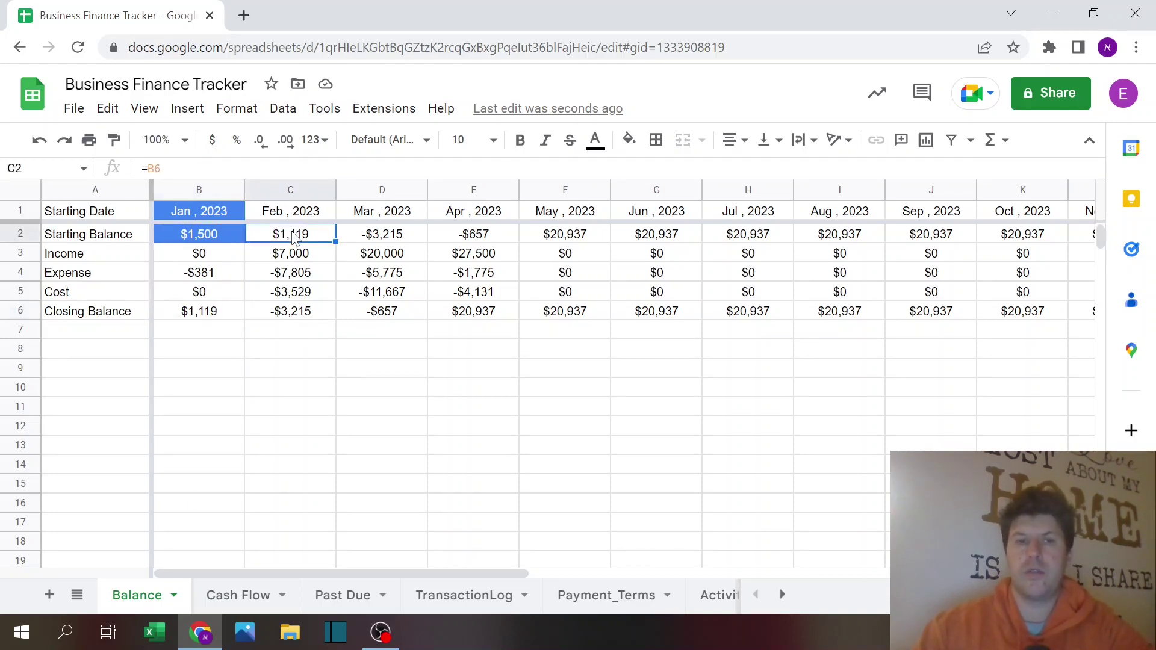
{"action": "left_click", "coordinate": [273, 180]}
{"action": "left_click", "coordinate": [291, 252]}
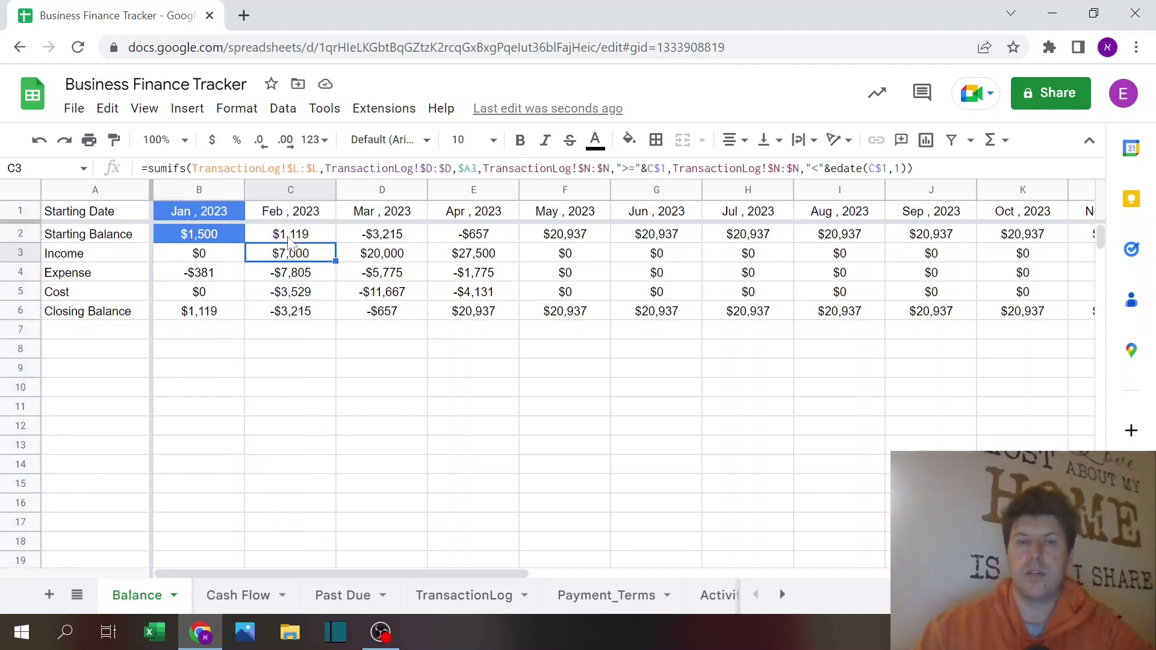
{"action": "left_click", "coordinate": [291, 239]}
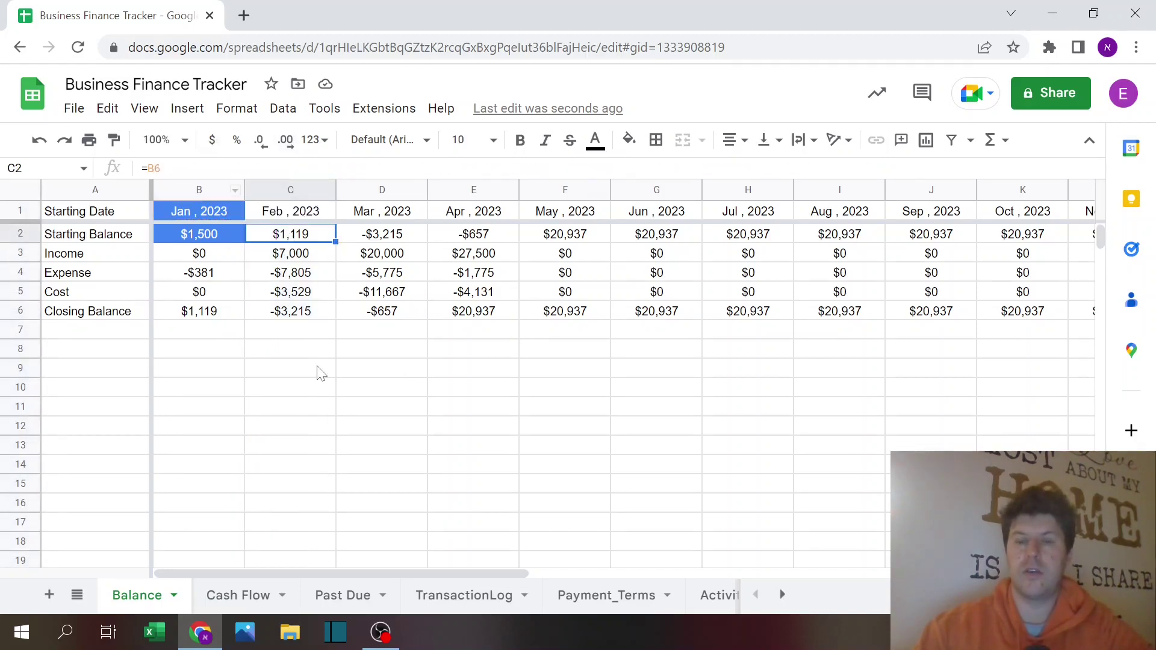
Step: Set the January 2023 Starting Balance in B2 to 2250
{"action": "left_click", "coordinate": [223, 253]}
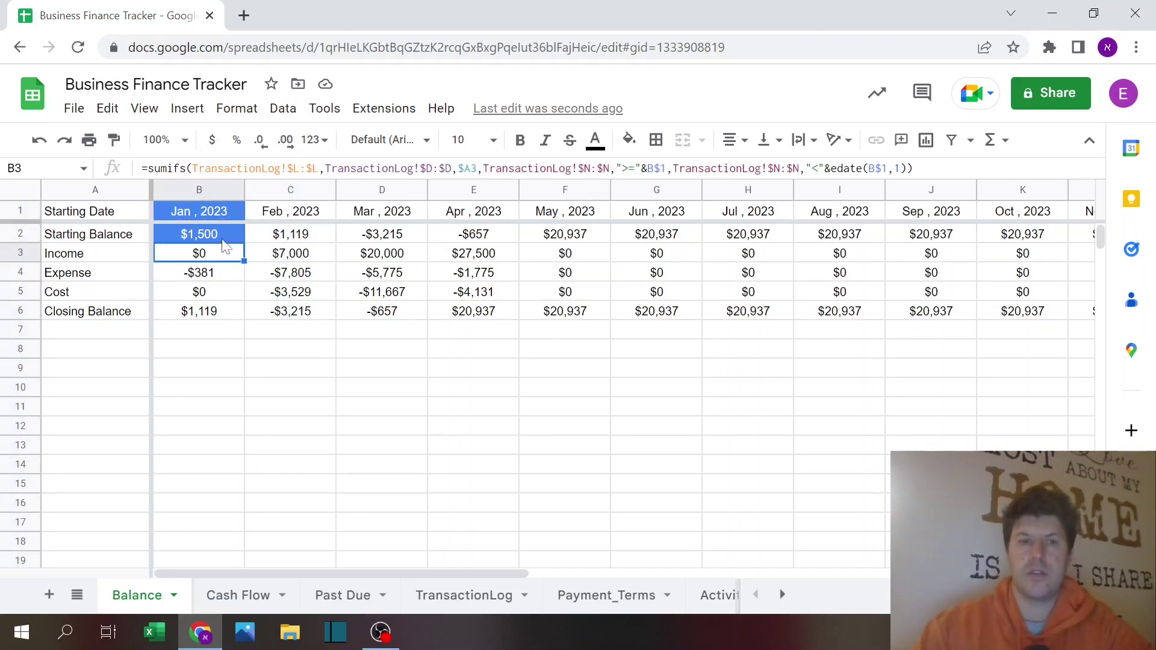
{"action": "left_click", "coordinate": [228, 241]}
{"action": "type", "text": "225"}
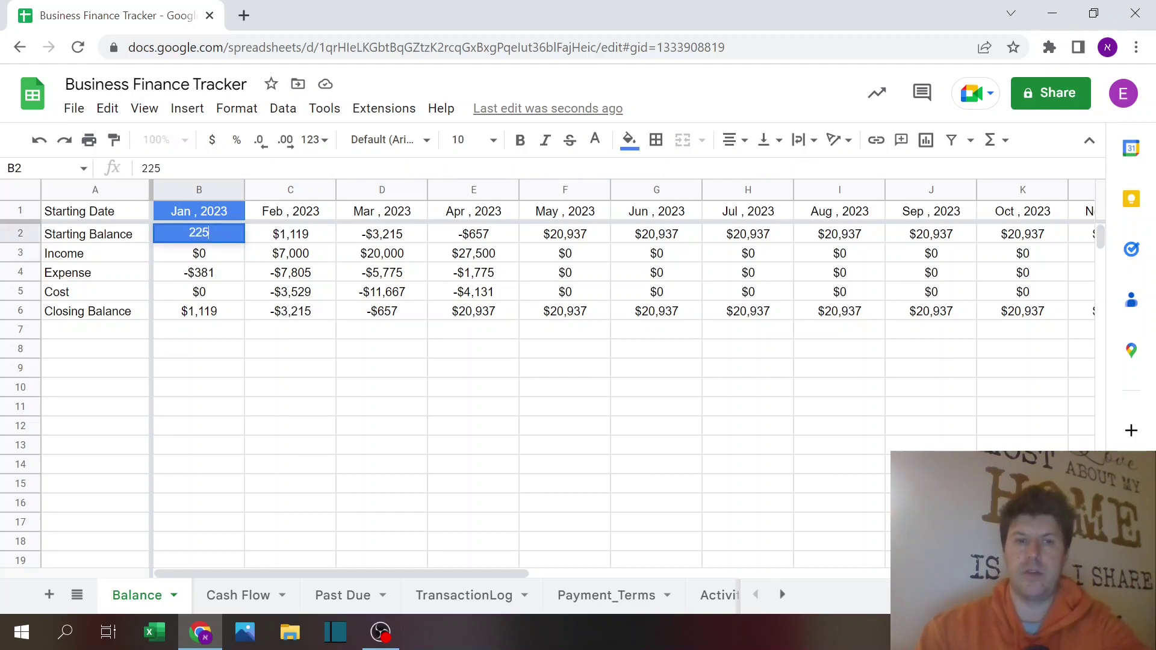
{"action": "type", "text": "5"}
{"action": "key", "text": "BackSpace"}
{"action": "type", "text": "0"}
{"action": "key", "text": "Return"}
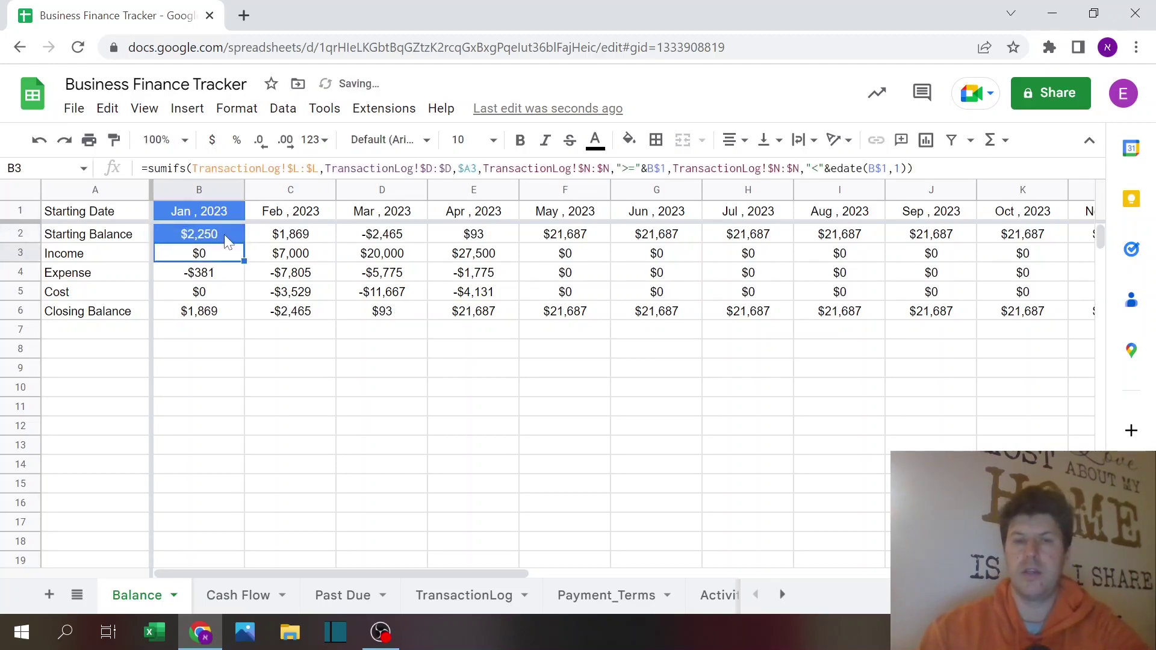
Step: Compare the SUMIFS Income formula in B3 with the amount and Activity columns of the TransactionLog sheet
{"action": "left_click", "coordinate": [228, 239]}
{"action": "key", "text": "Return"}
{"action": "key", "text": "Return"}
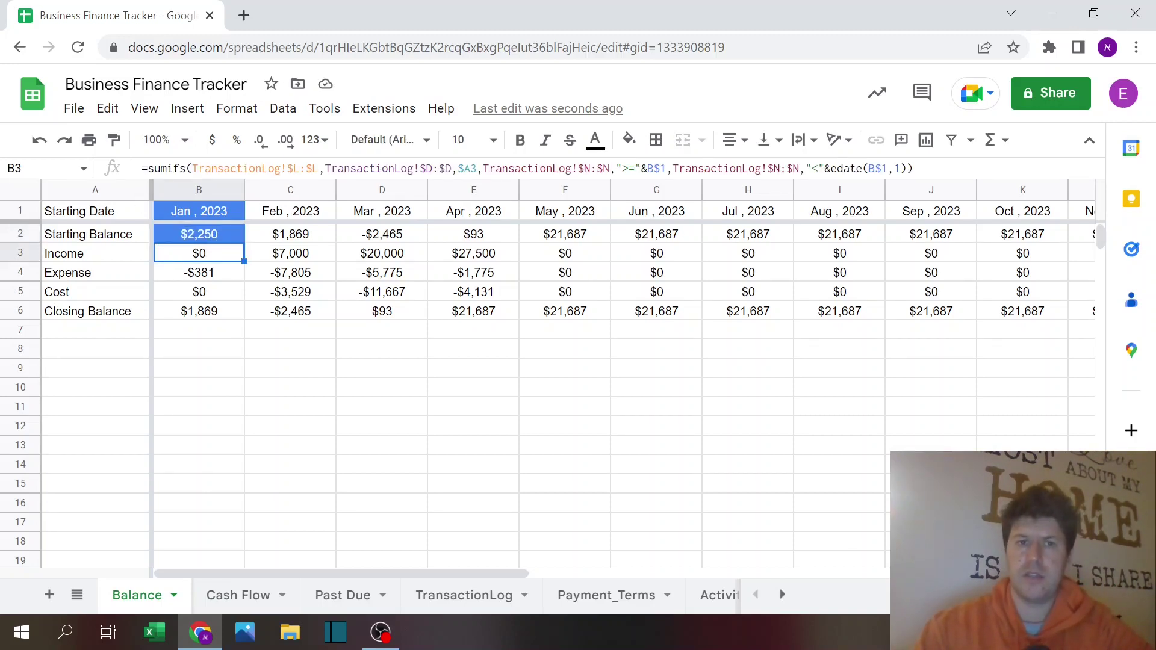
{"action": "left_click", "coordinate": [449, 604]}
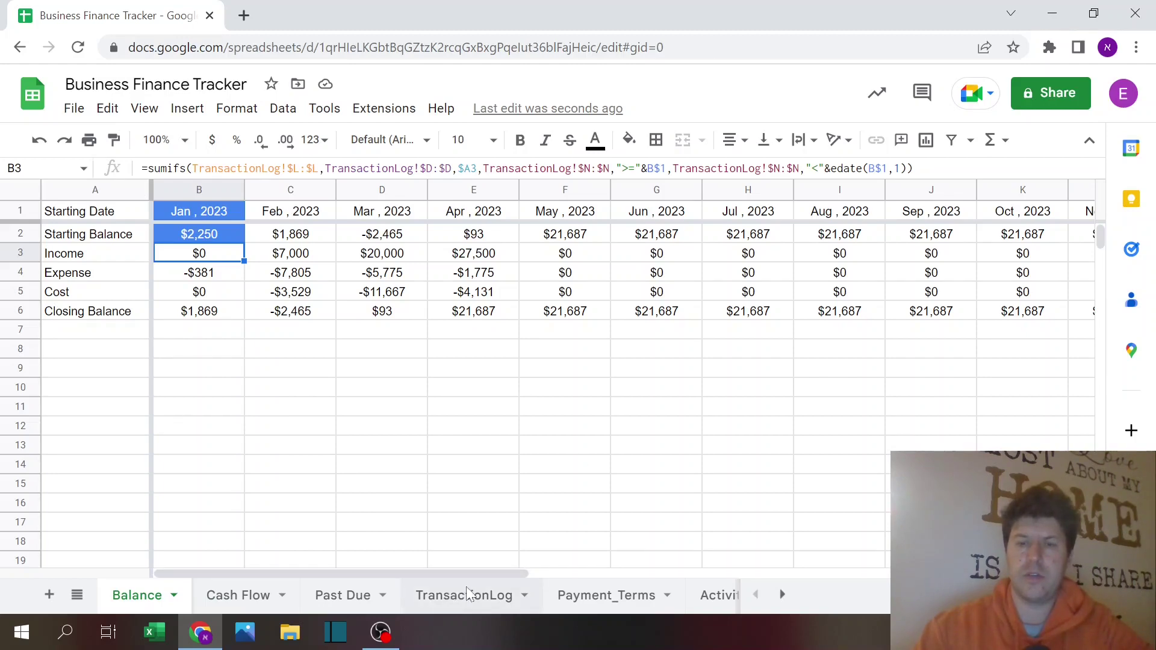
{"action": "left_click", "coordinate": [470, 595]}
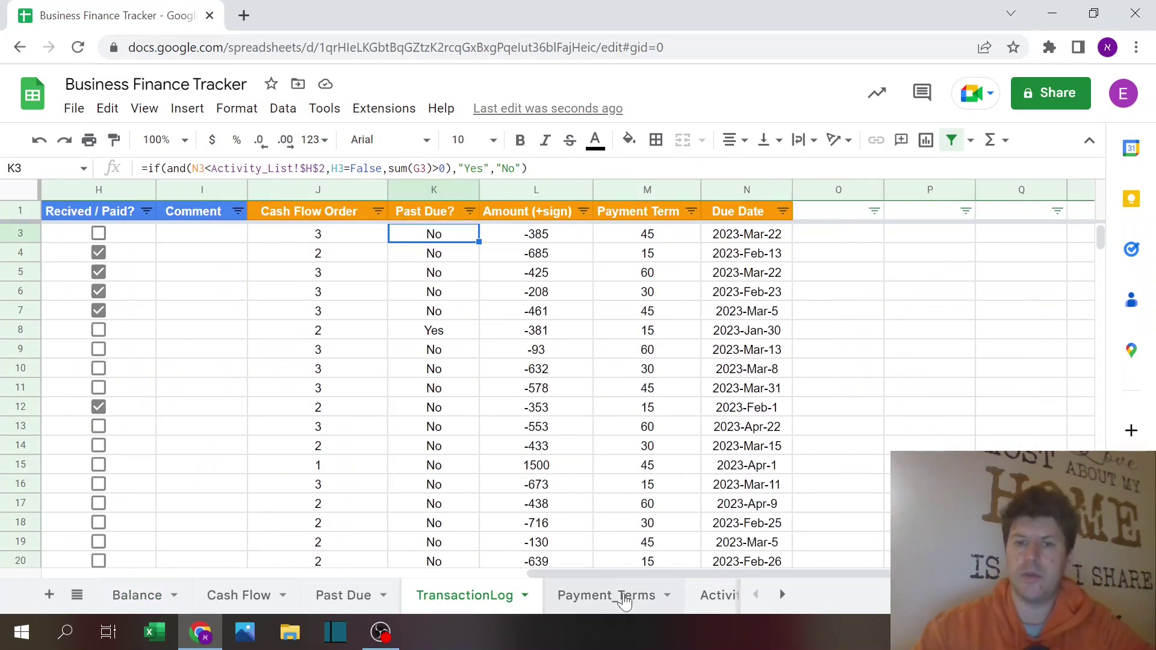
{"action": "left_click_drag", "start_coordinate": [630, 576], "coordinate": [225, 572]}
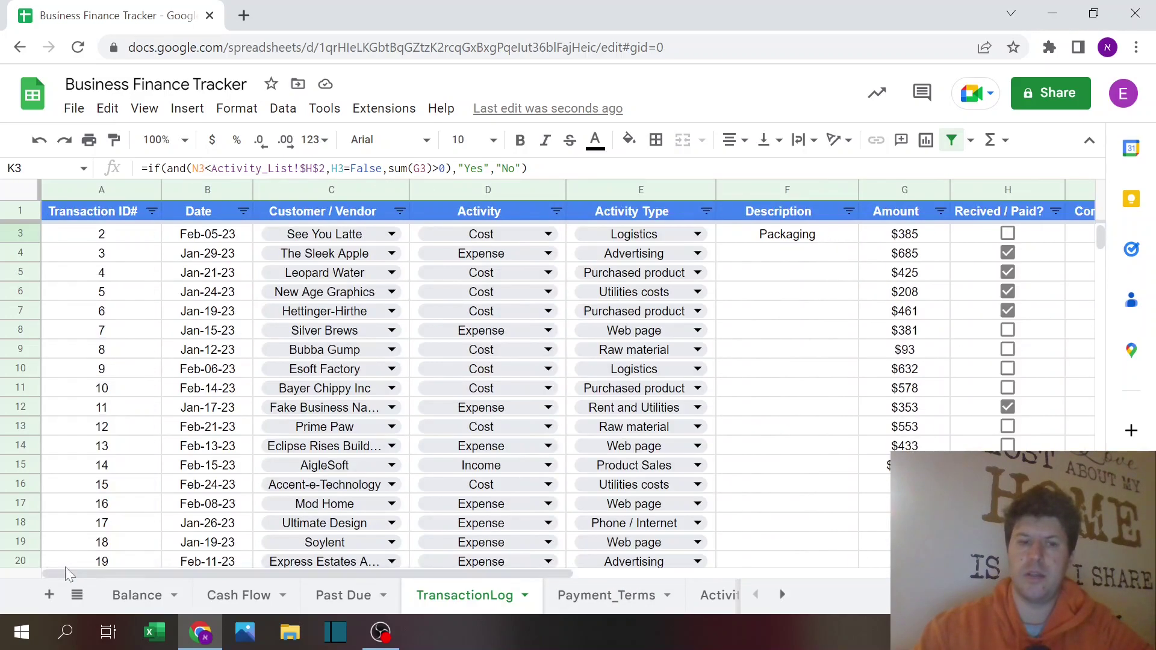
{"action": "left_click", "coordinate": [141, 595]}
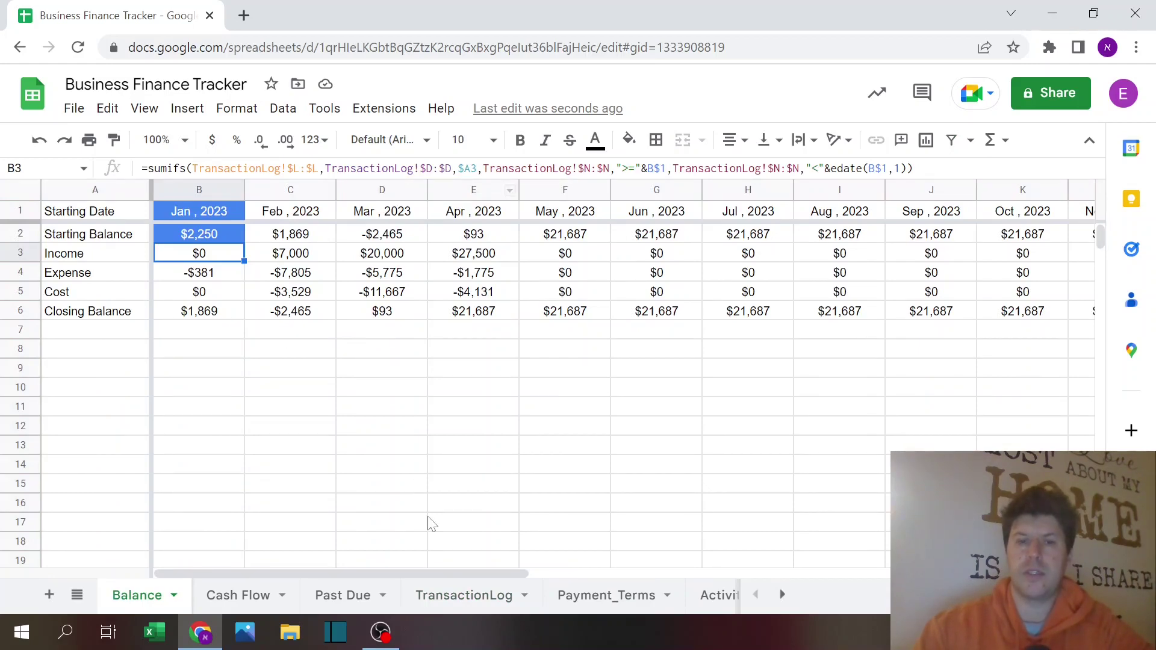
{"action": "left_click", "coordinate": [499, 607]}
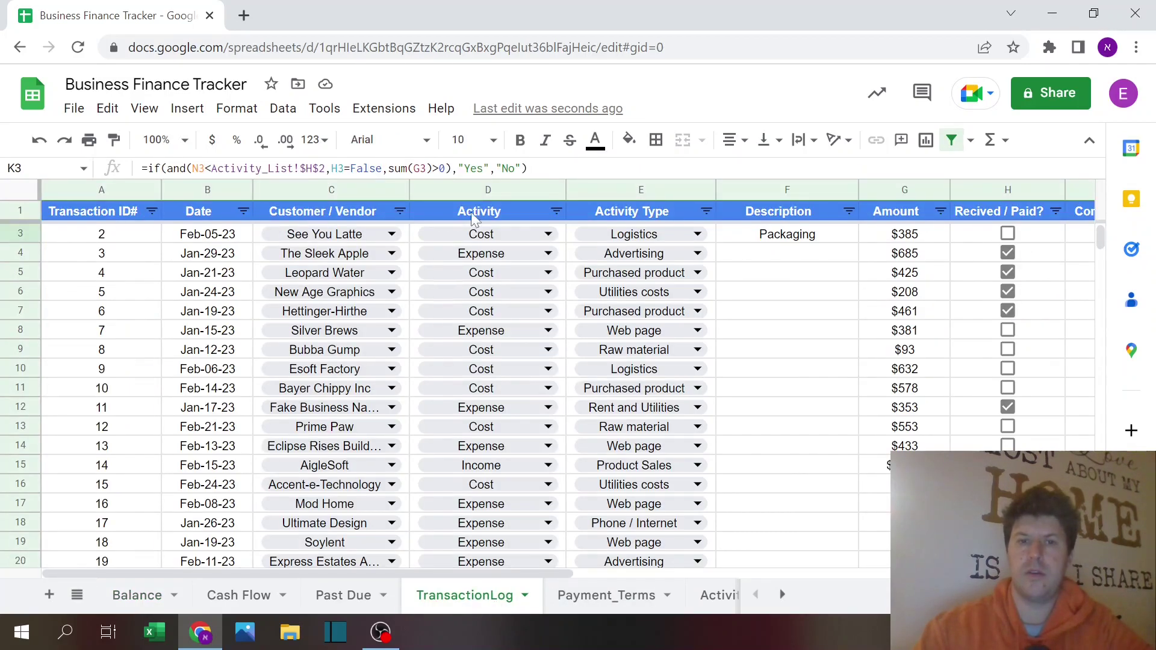
{"action": "left_click", "coordinate": [151, 595]}
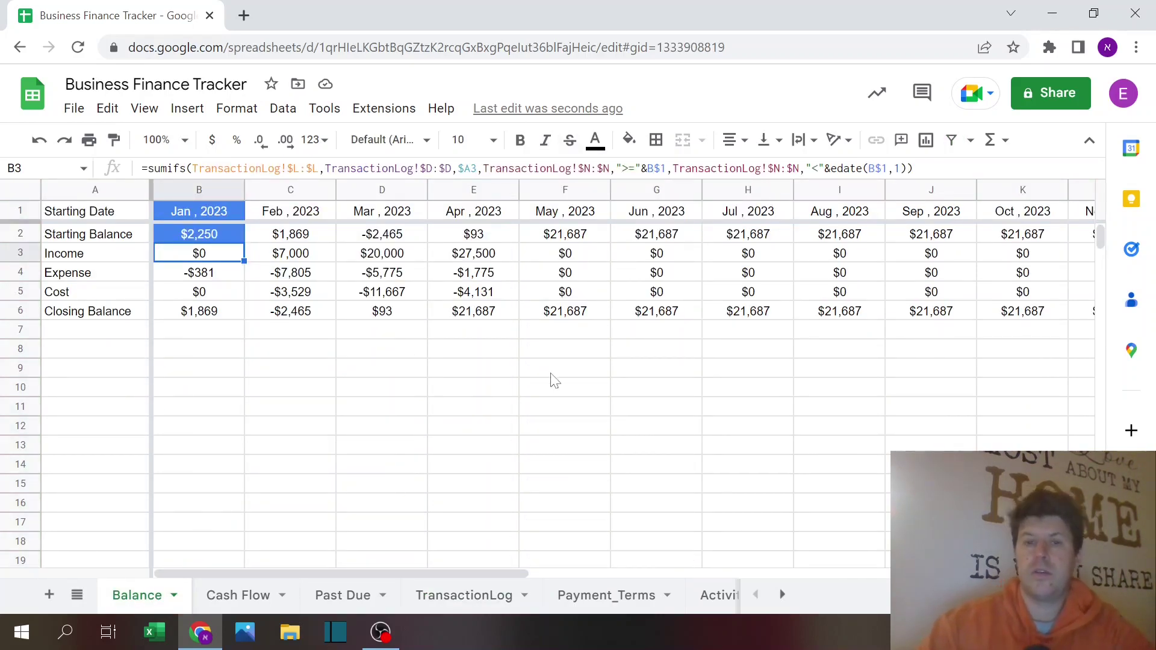
Step: Check the Due Date column N in the TransactionLog sheet and return to the Income formula on the Balance sheet
{"action": "left_click", "coordinate": [464, 594]}
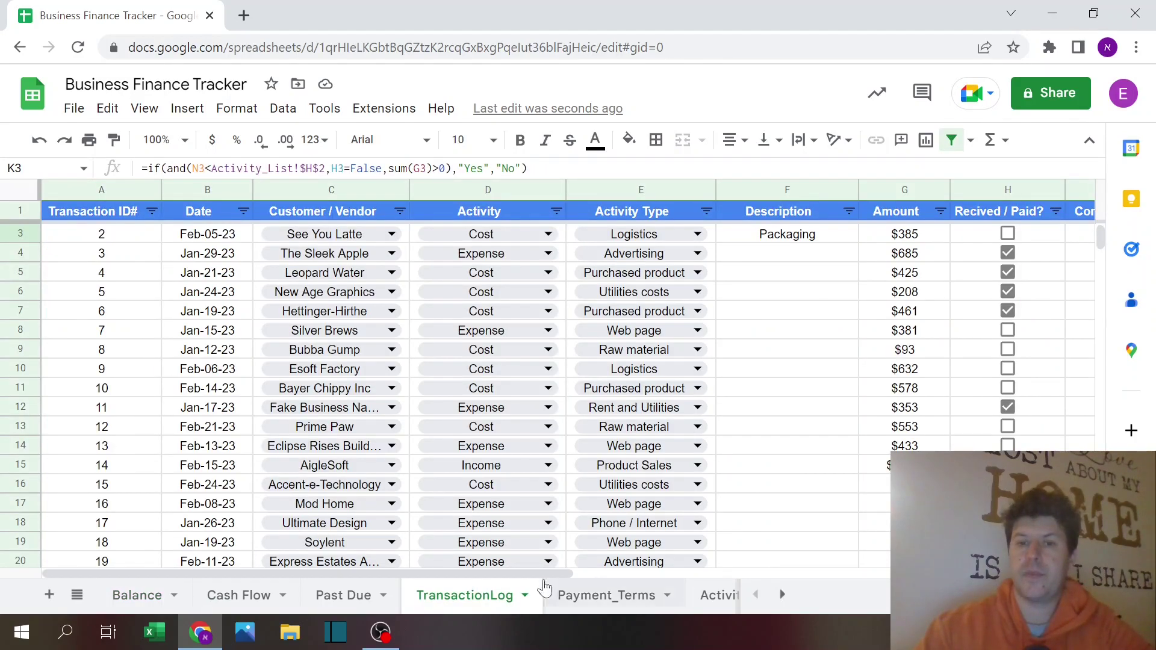
{"action": "left_click_drag", "start_coordinate": [539, 575], "coordinate": [964, 579]}
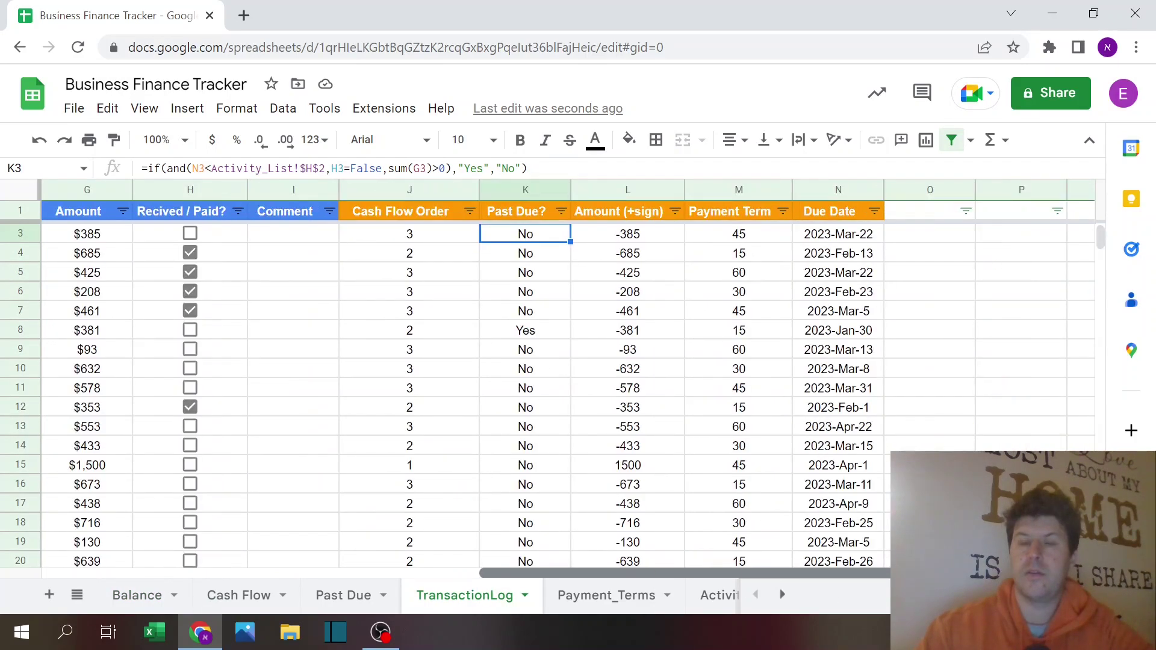
{"action": "scroll", "coordinate": [566, 392], "scroll_direction": "left", "scroll_amount": 10}
{"action": "left_click", "coordinate": [142, 597]}
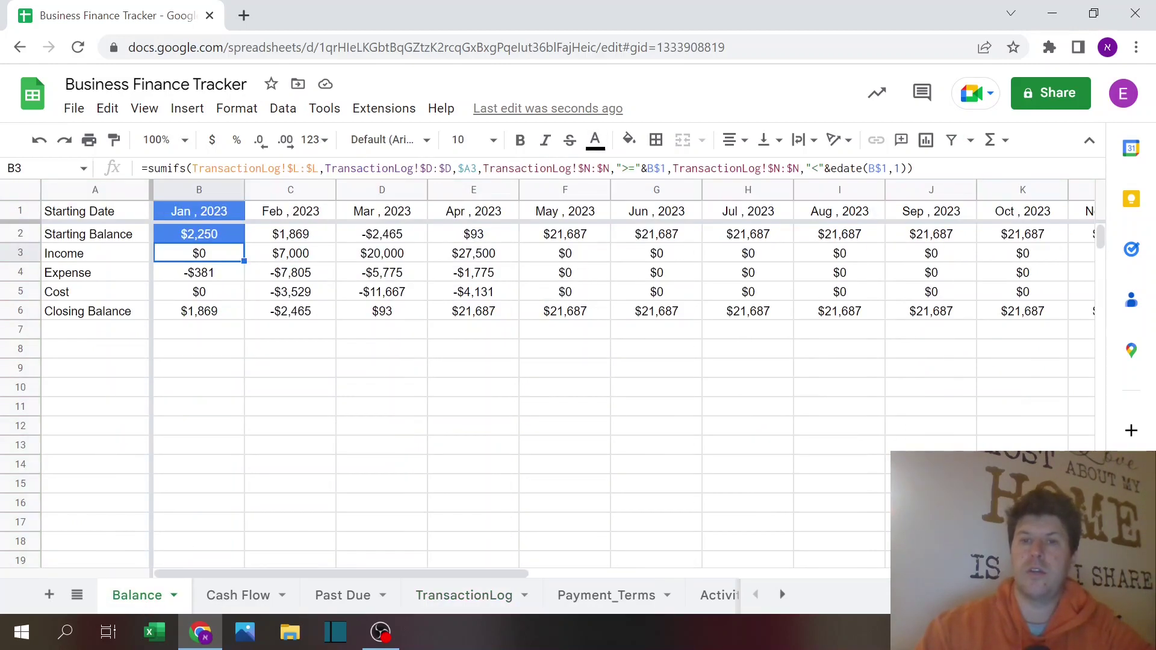
Step: Inspect the ">="&B$1 date criterion in B3's SUMIFS formula and the starting date in B1 that it references
{"action": "left_click", "coordinate": [661, 168]}
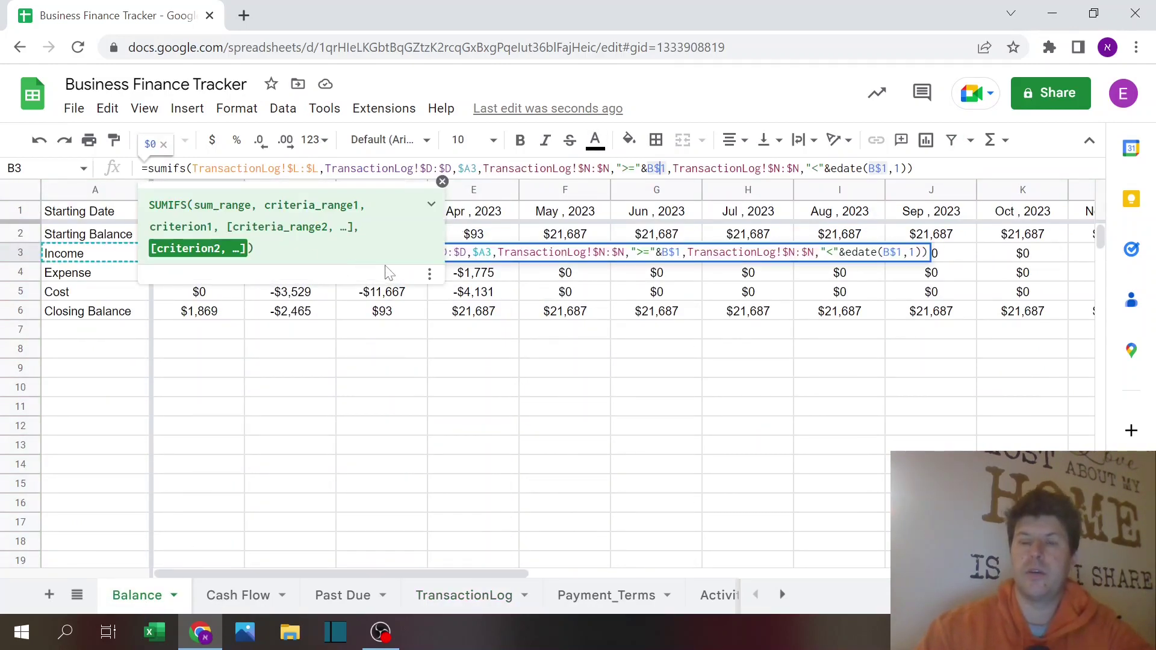
{"action": "key", "text": "Escape"}
{"action": "left_click", "coordinate": [226, 210], "text": "shift"}
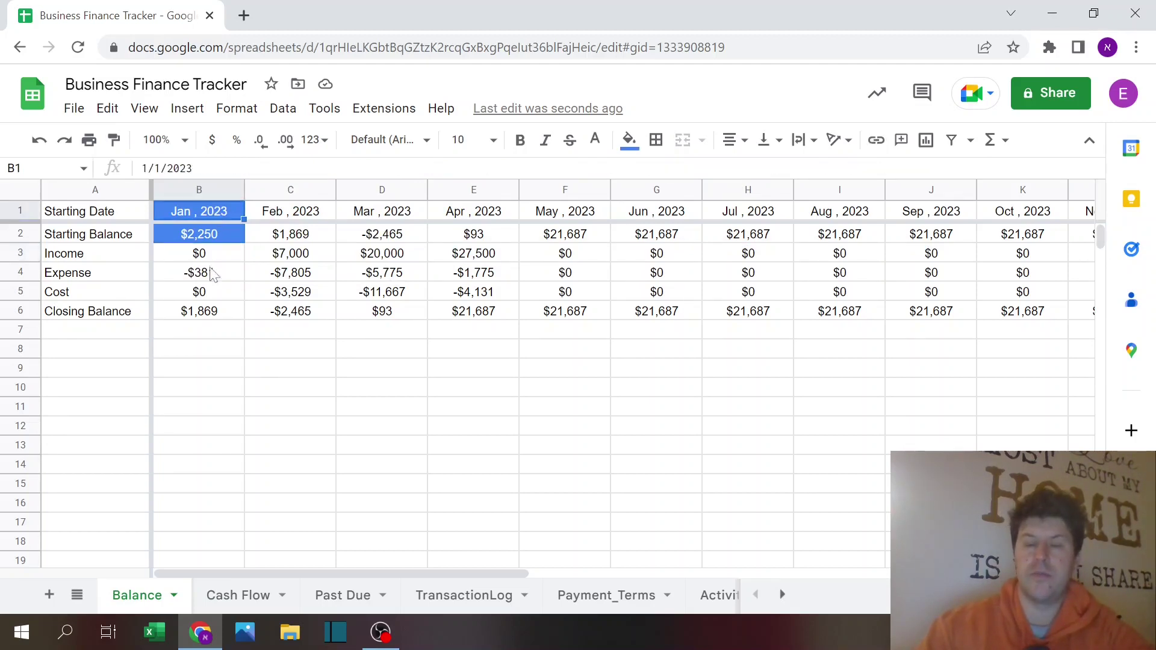
{"action": "key", "text": "Return"}
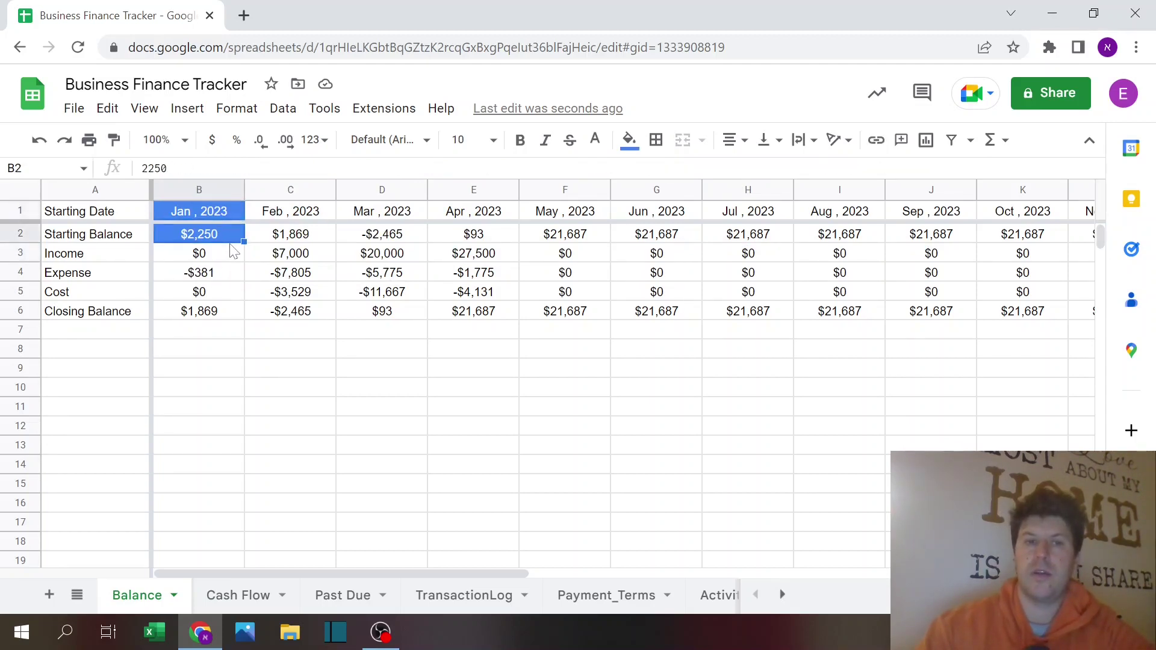
{"action": "left_click", "coordinate": [235, 256], "text": "ctrl"}
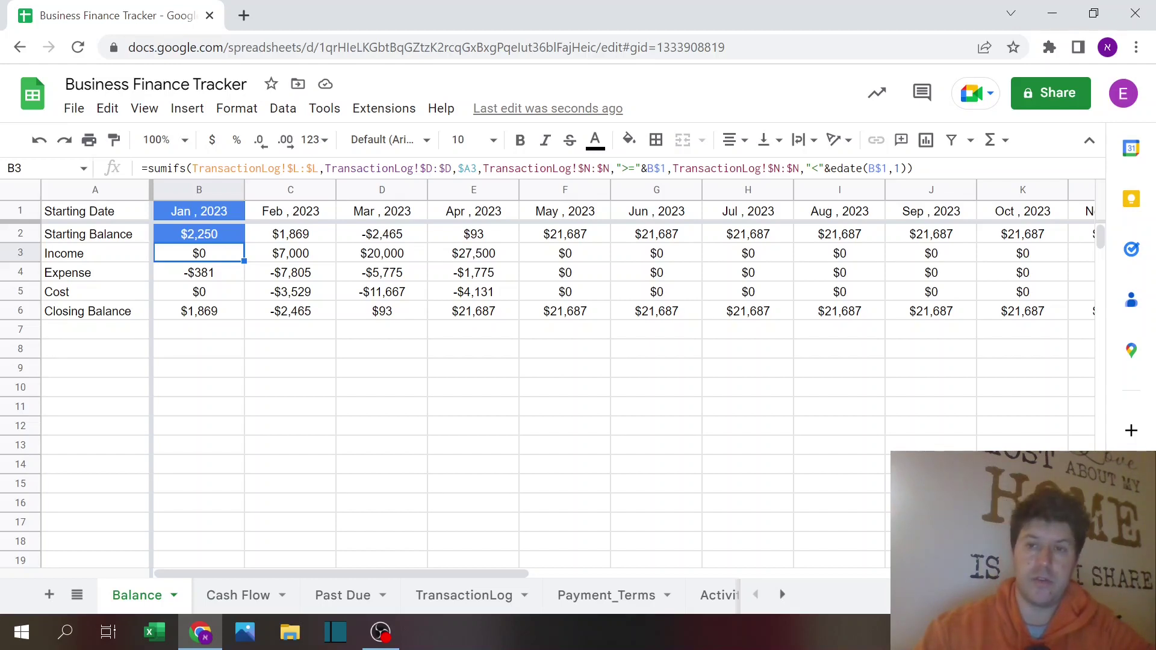
Step: Inspect the EDATE upper date limit in B3's Income formula, and compare it with the Expense and Cost formulas in B4:B5
{"action": "left_click", "coordinate": [895, 168]}
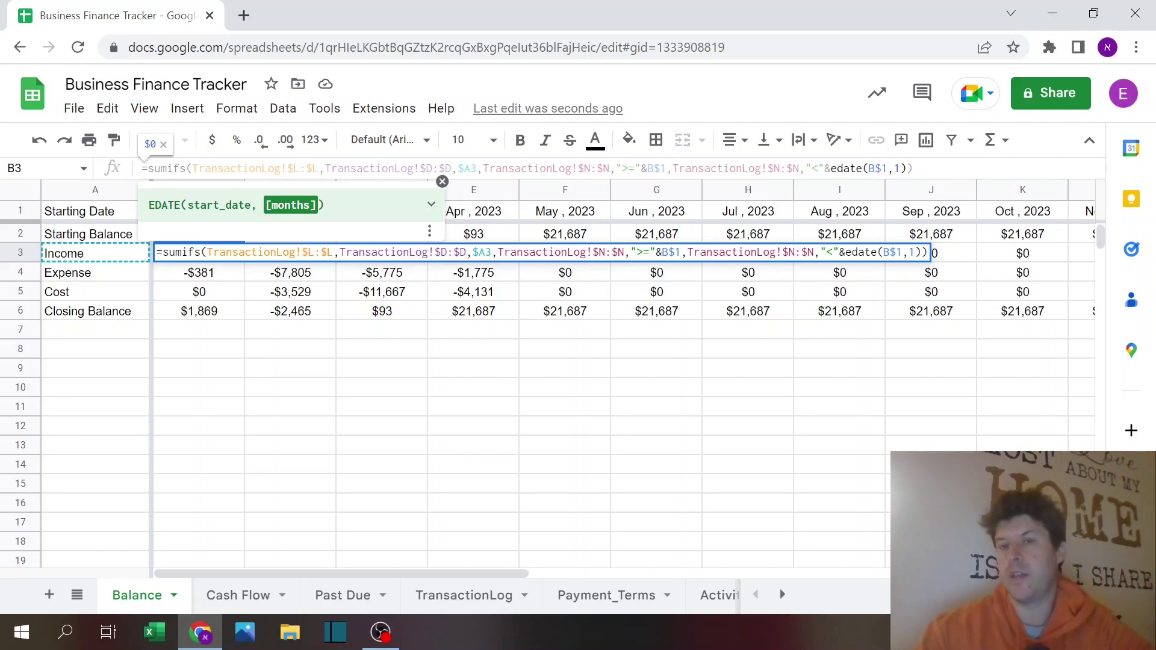
{"action": "key", "text": "Escape"}
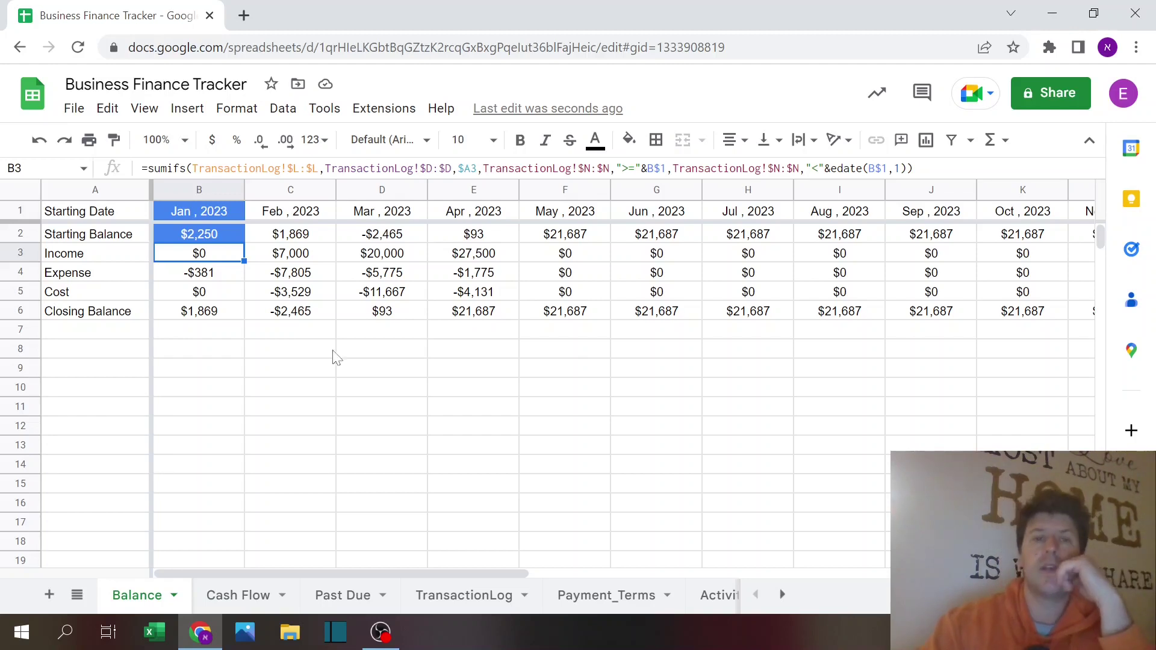
{"action": "left_click", "coordinate": [224, 276]}
{"action": "left_click", "coordinate": [228, 299]}
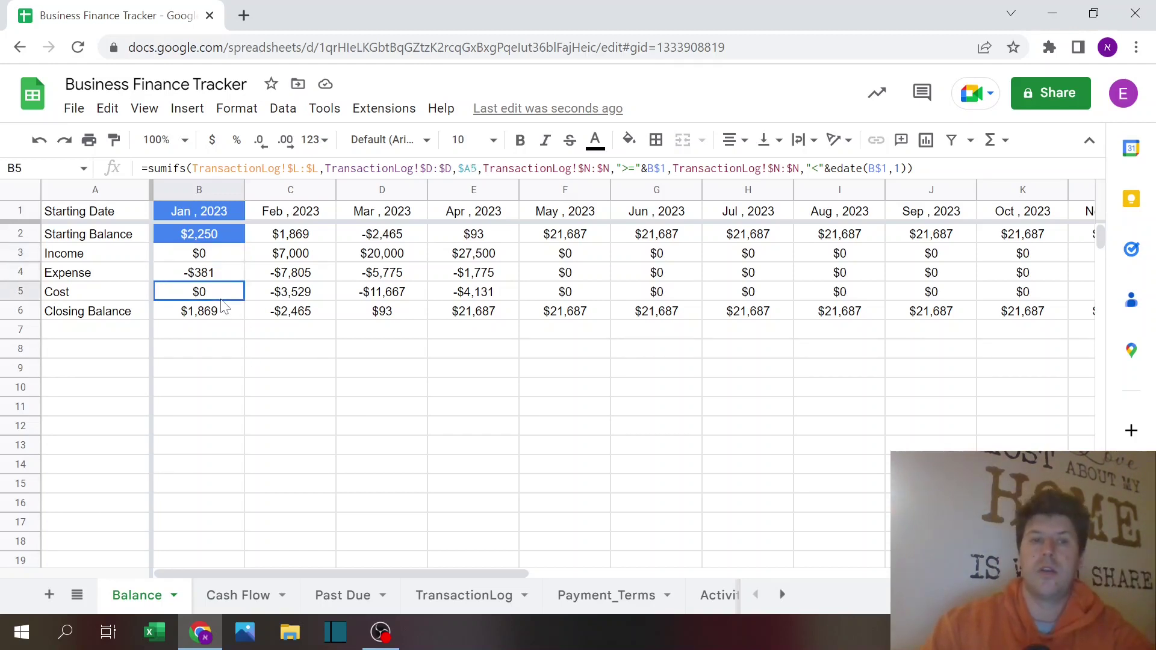
{"action": "left_click", "coordinate": [227, 253]}
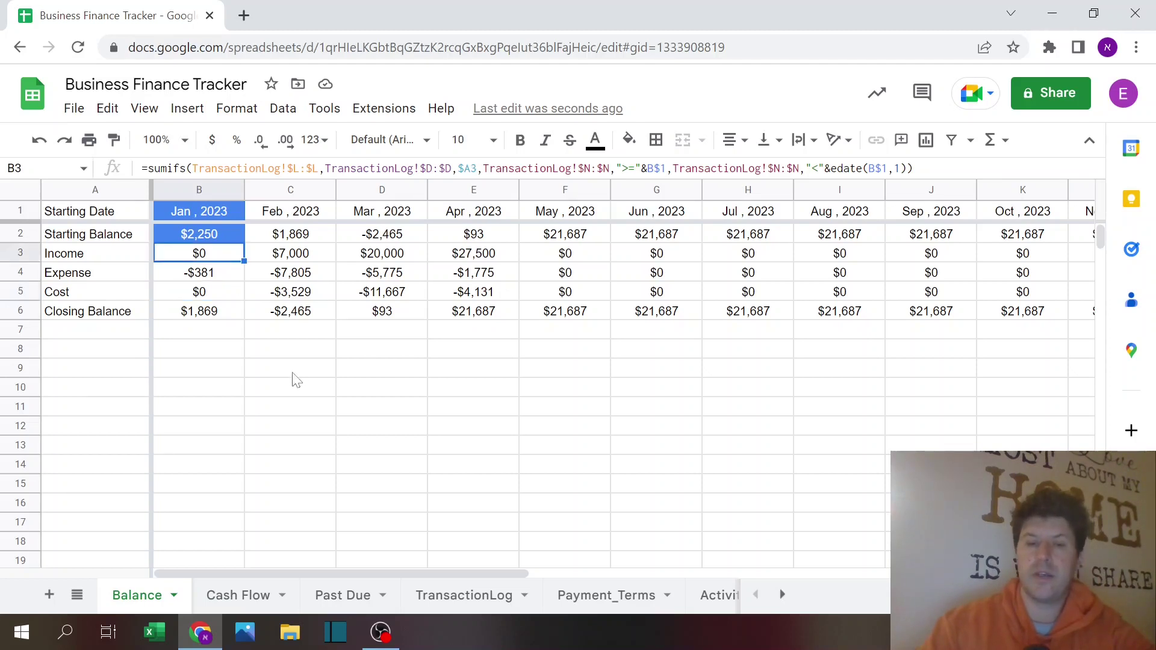